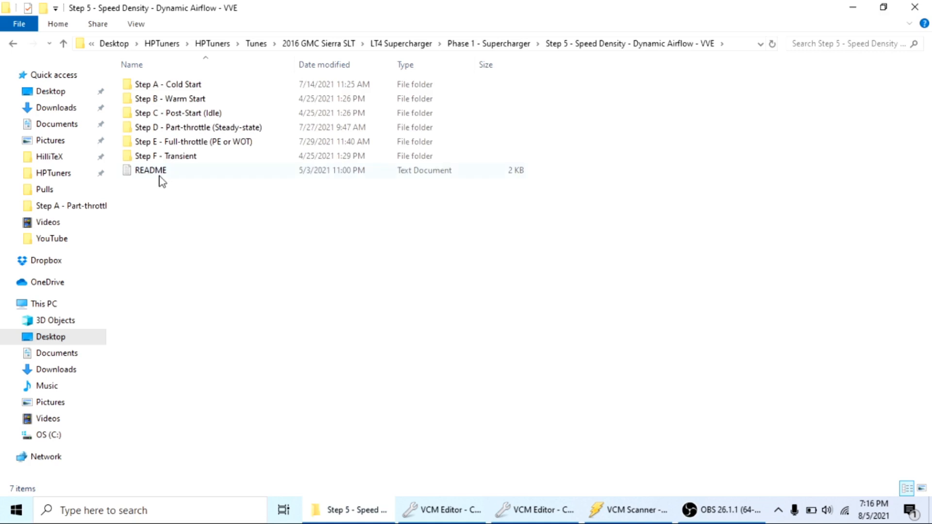
Open the README maximized and review its instructions for disabling LTFT, O2 sensors and DFCO and setting the AFR EQ ratios
double_click(153, 175)
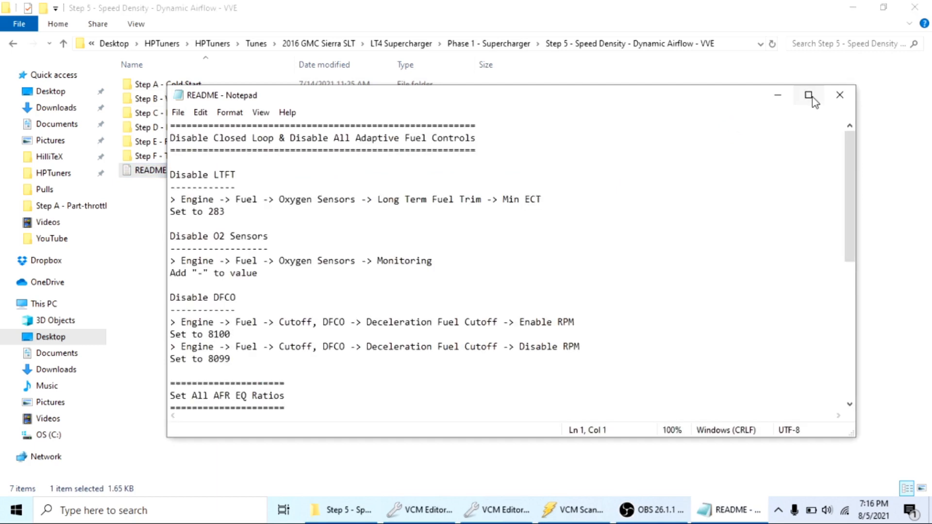
click(808, 95)
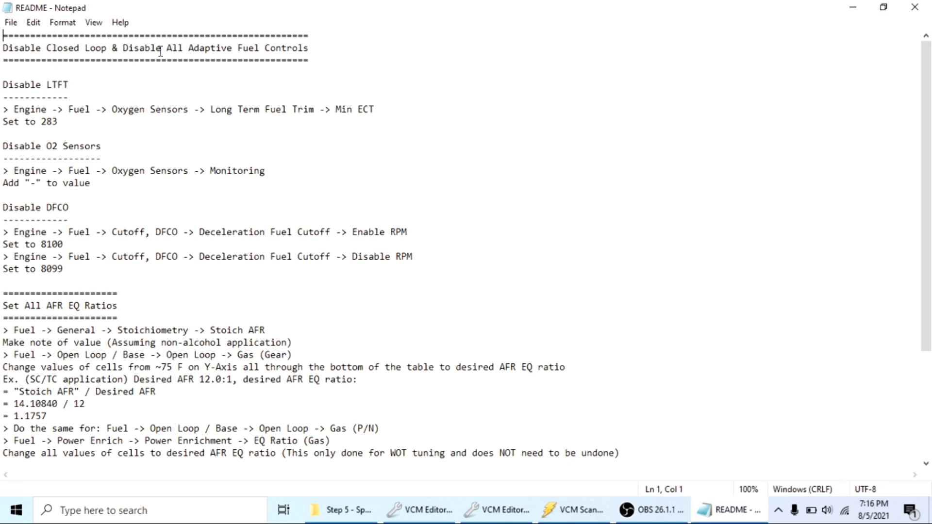
double_click(57, 84)
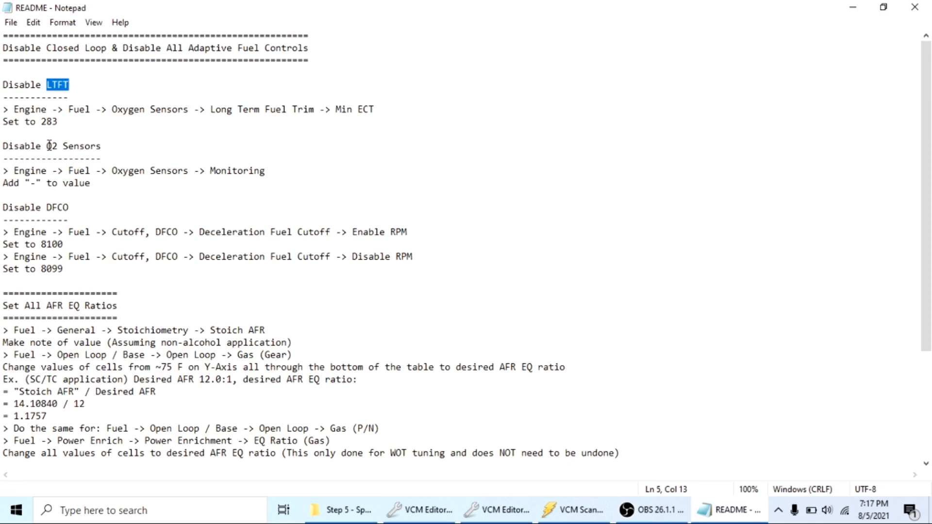
double_click(21, 146)
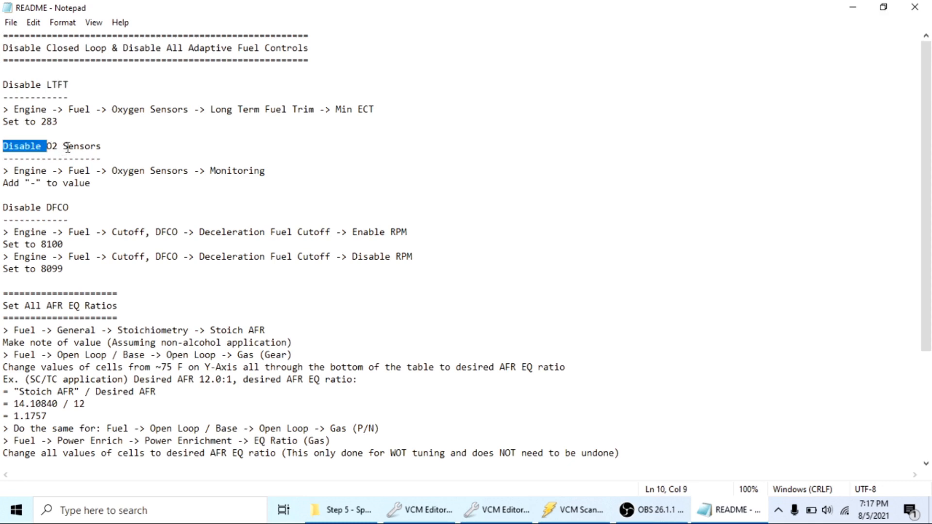
click(68, 146)
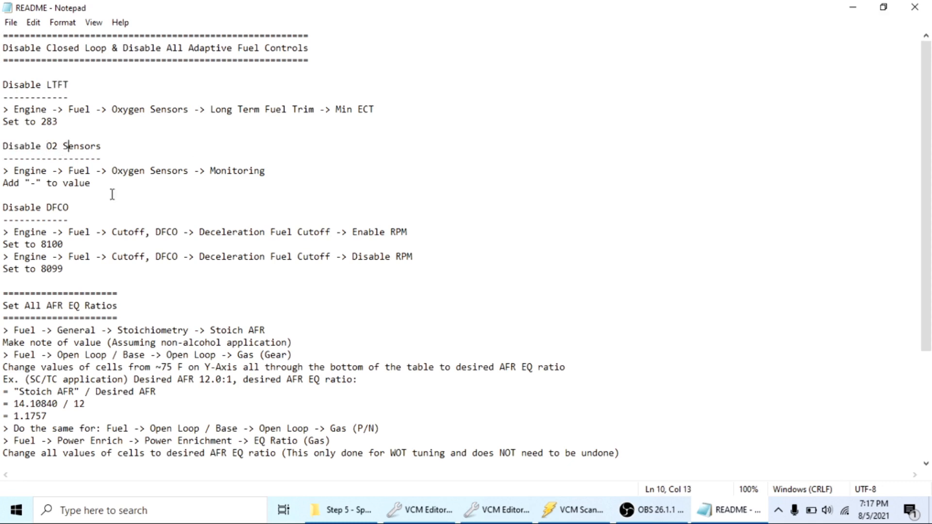
double_click(49, 208)
scroll(165, 237, down, 3)
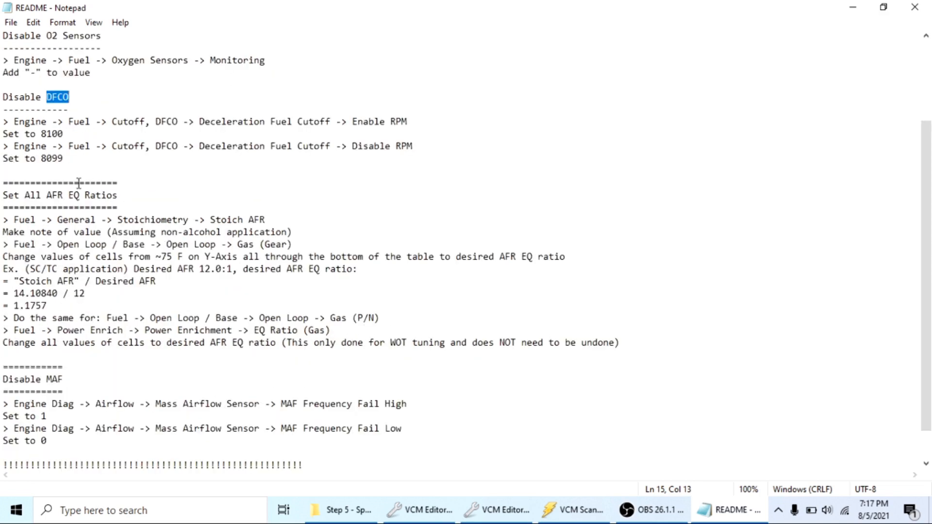
drag(47, 195, 123, 190)
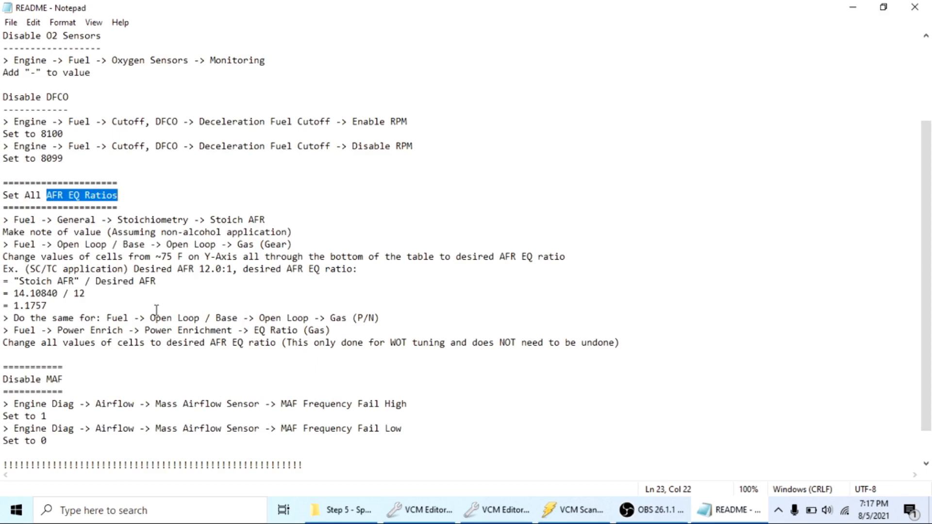
scroll(156, 310, down, 1)
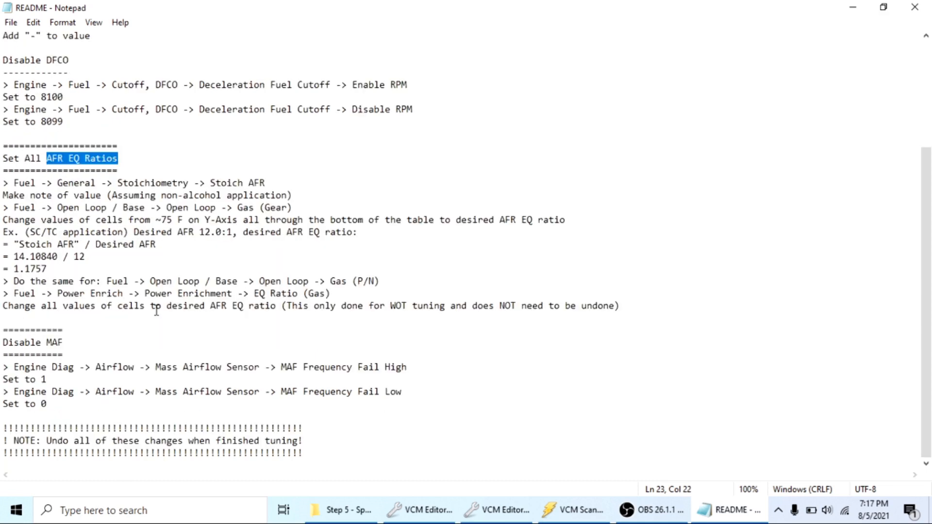
Review the README's Disable MAF section, highlighting the MAF Frequency Fail High and MAF Frequency Fail Low entries
drag(41, 342, 77, 341)
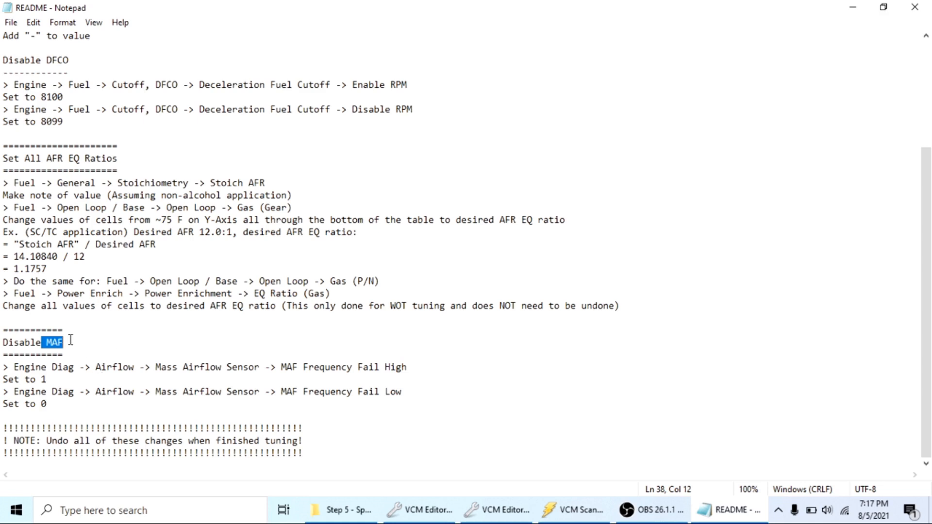
click(52, 342)
click(279, 370)
drag(281, 370, 437, 369)
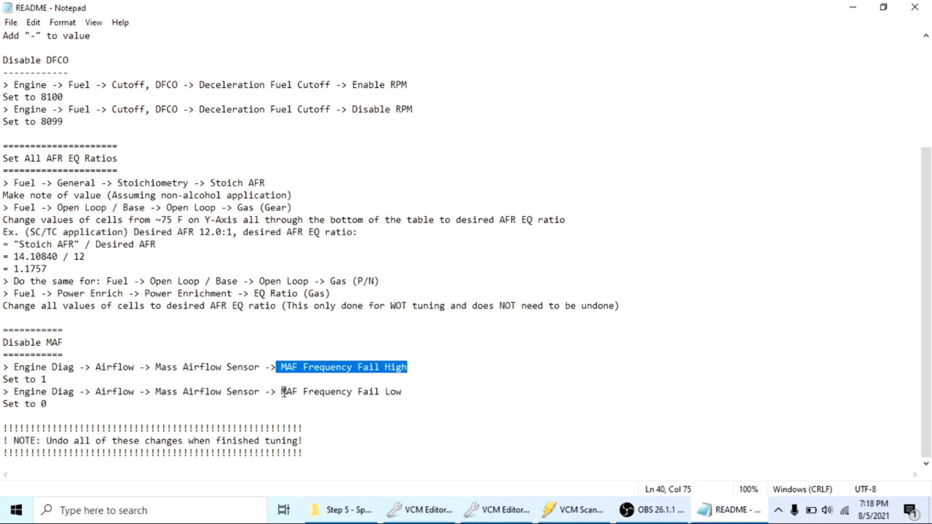
drag(281, 392, 408, 392)
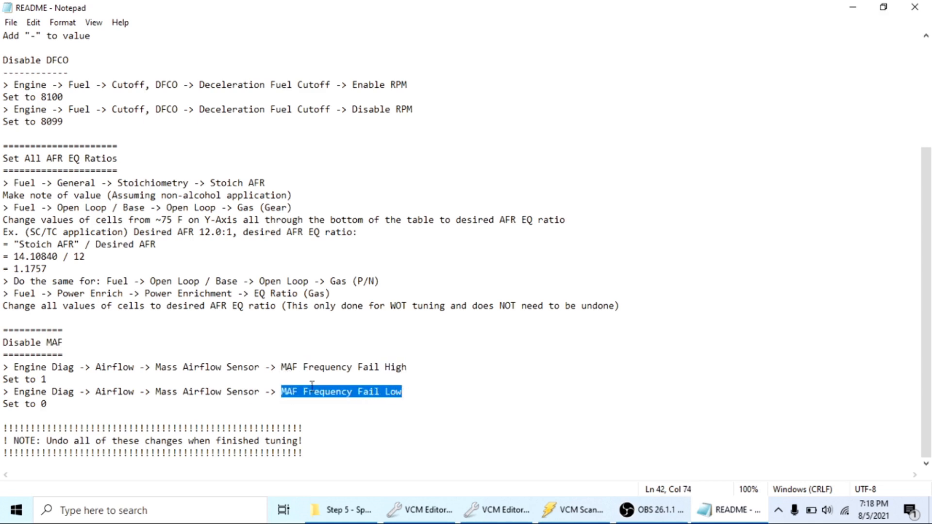
click(266, 384)
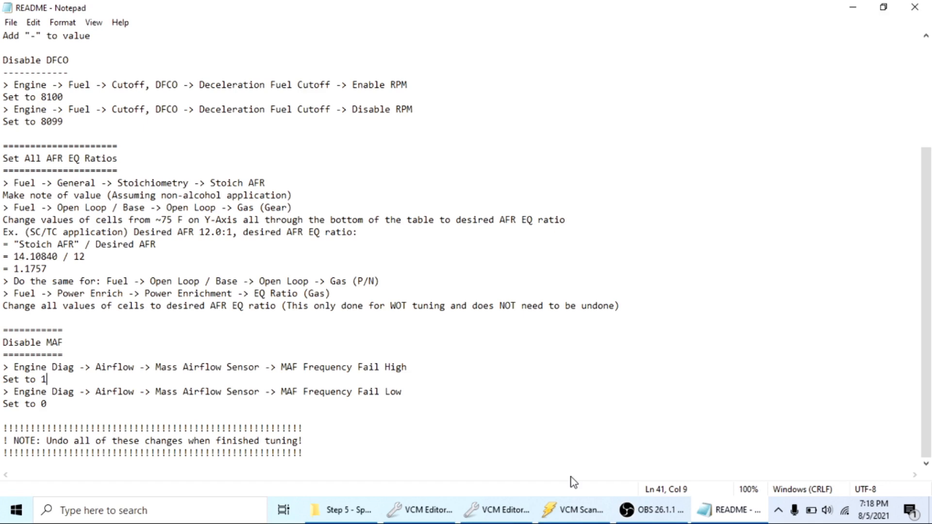
Switch to VCM Scanner and display the SD - 4 BAR MAP graph
click(577, 510)
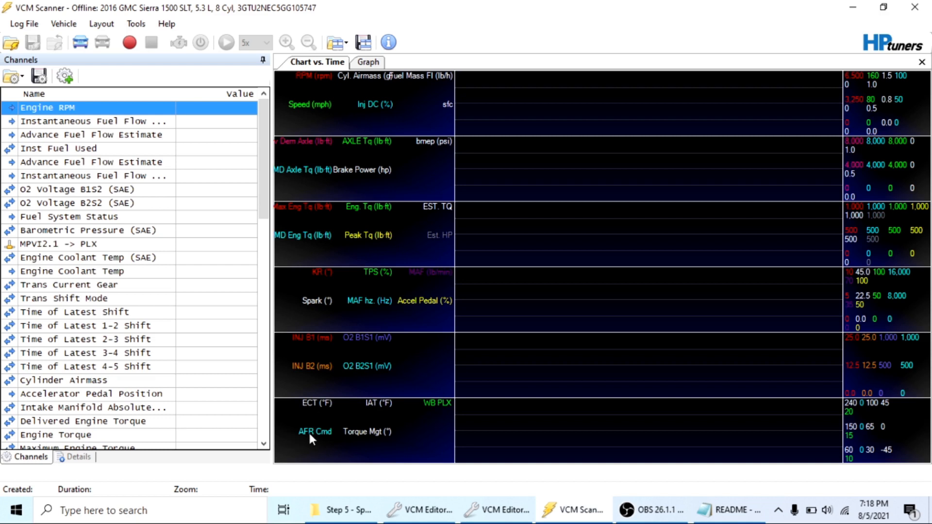
click(367, 63)
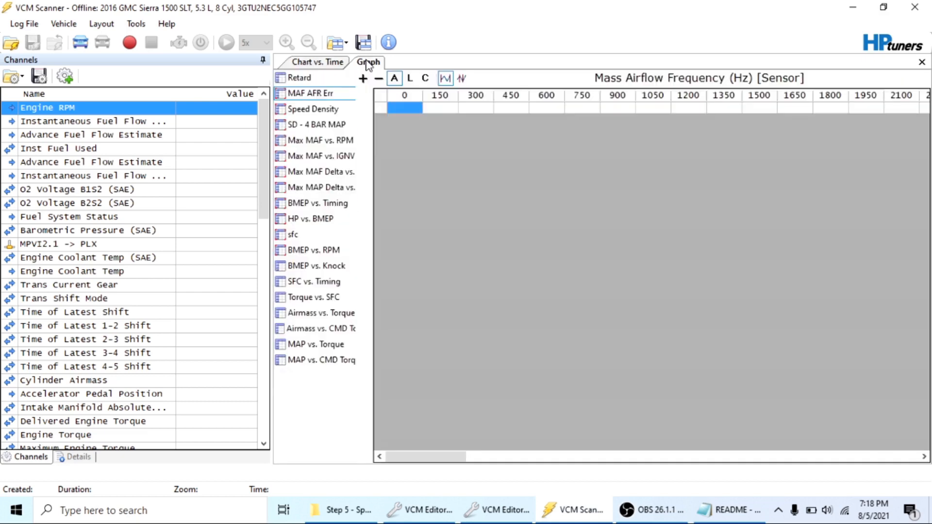
click(325, 127)
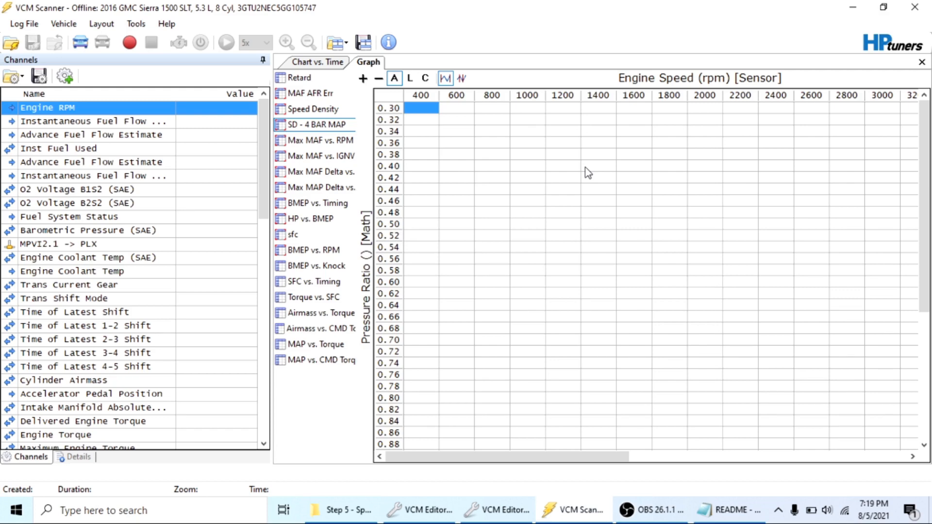
Switch to File Explorer and open the Step D - Part-throttle (Steady-state) folder
click(342, 512)
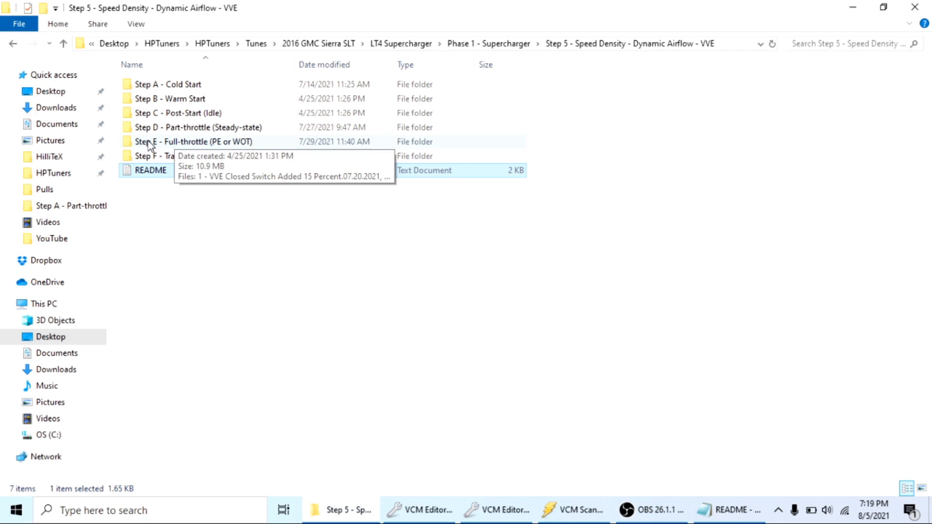
double_click(188, 128)
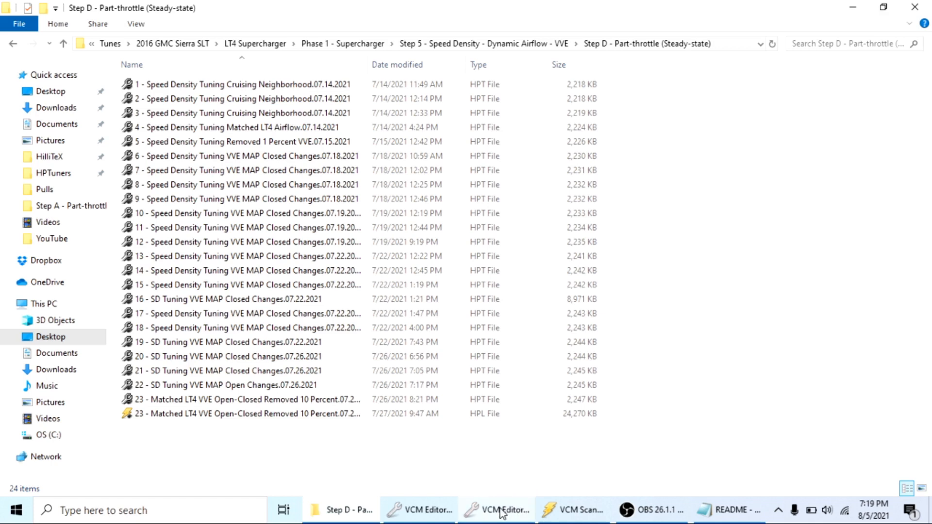
Switch to the VCM Editor with the Step 1 As Found Download tune and open its Virtual Volumetric Efficiency table editor maximized
mouse_move(503, 513)
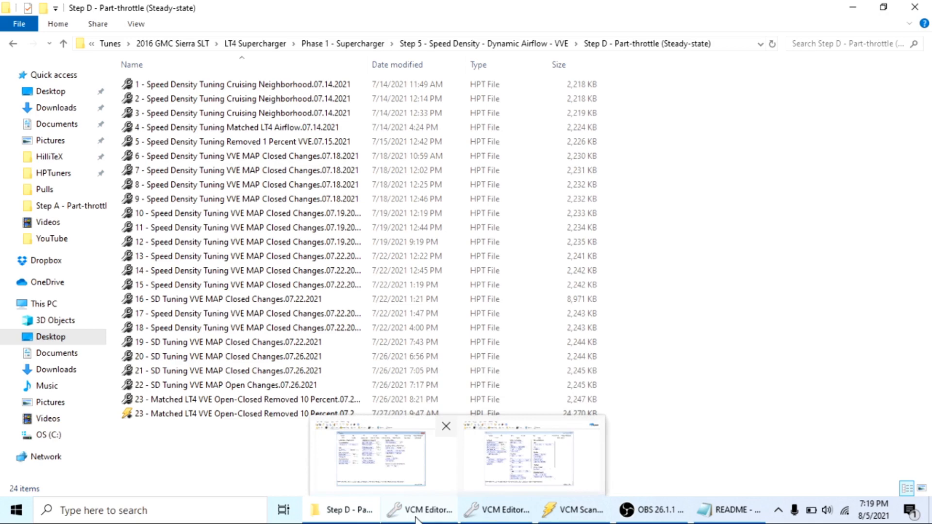
click(536, 421)
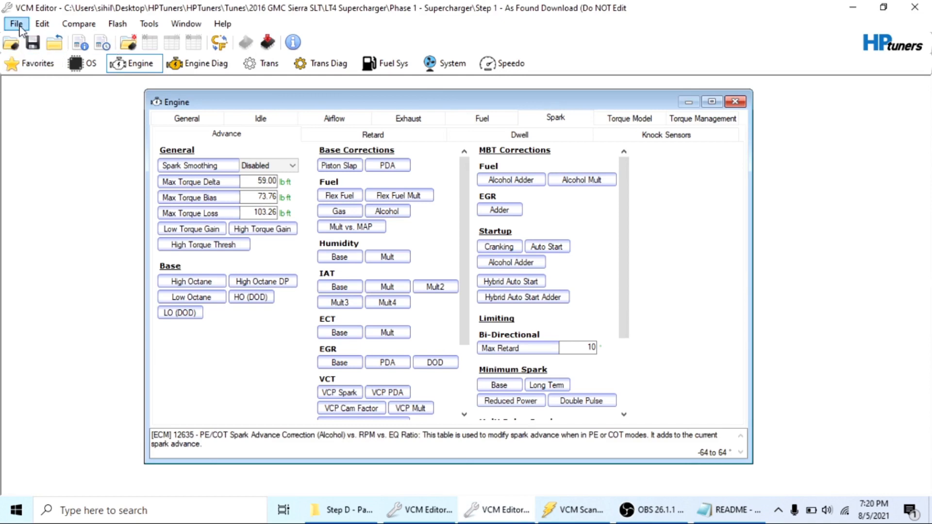
click(43, 26)
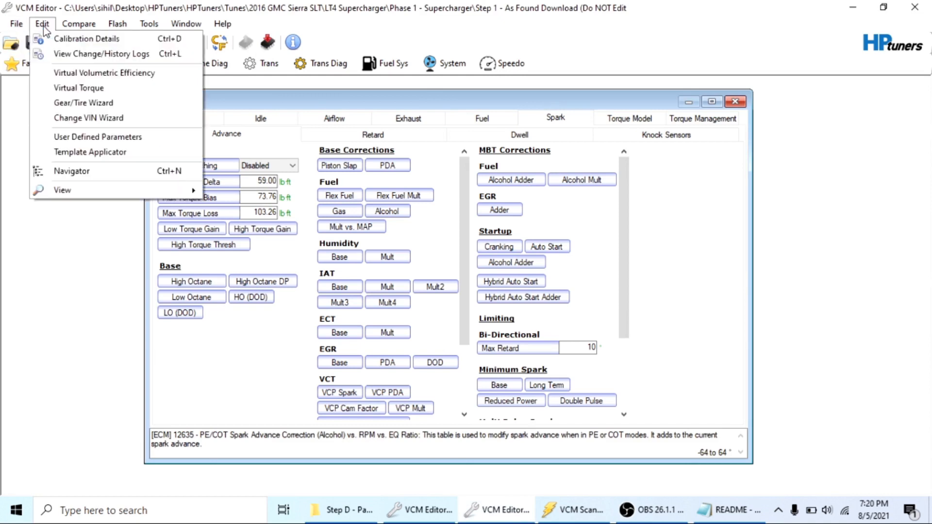
click(74, 72)
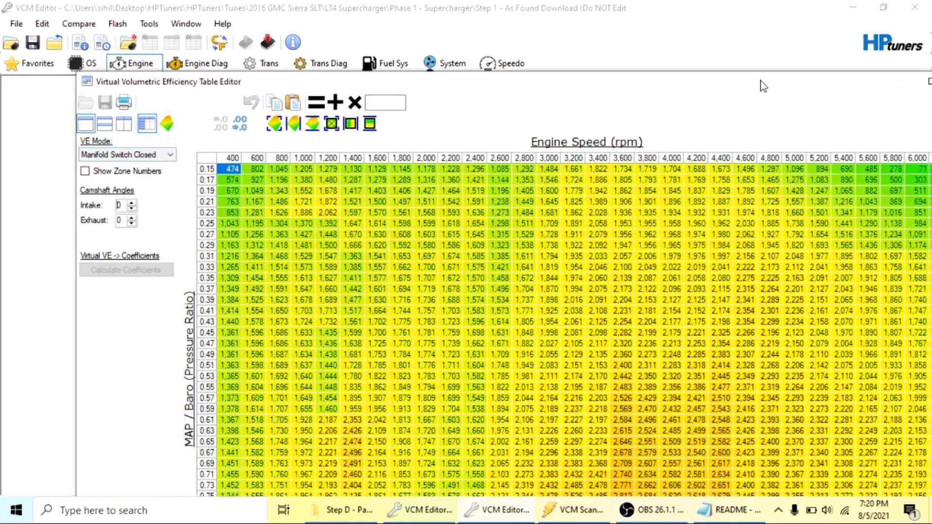
drag(747, 77, 703, 79)
click(876, 78)
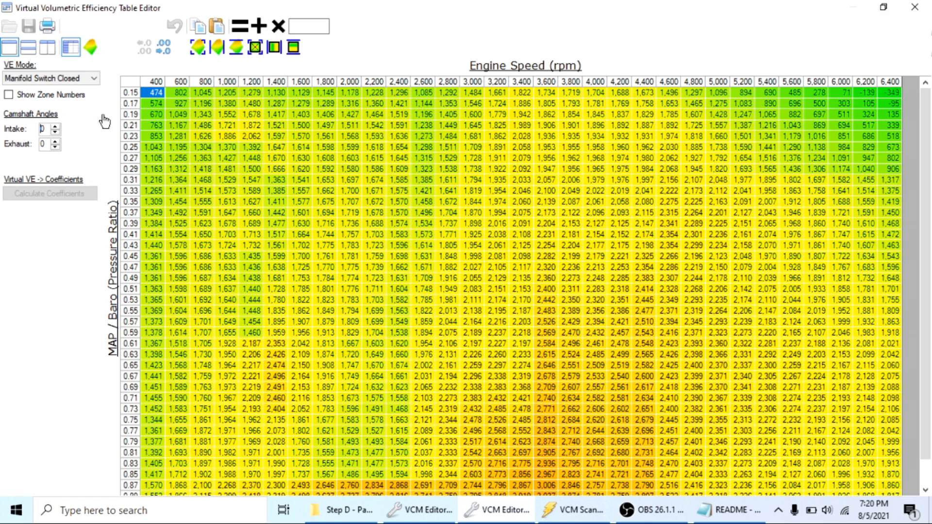
Set the VE mode to Manifold Switch Open and display the as-found VVE table as a 3D surface
click(92, 80)
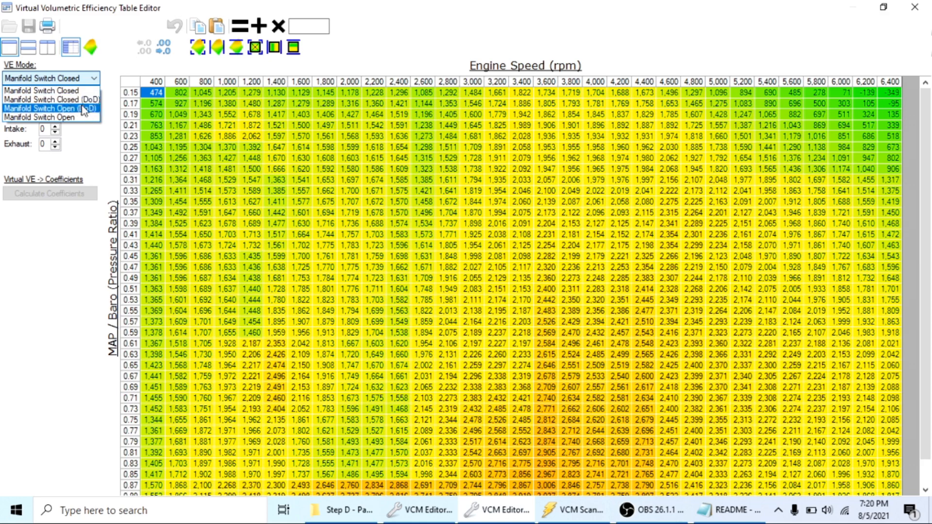
click(58, 118)
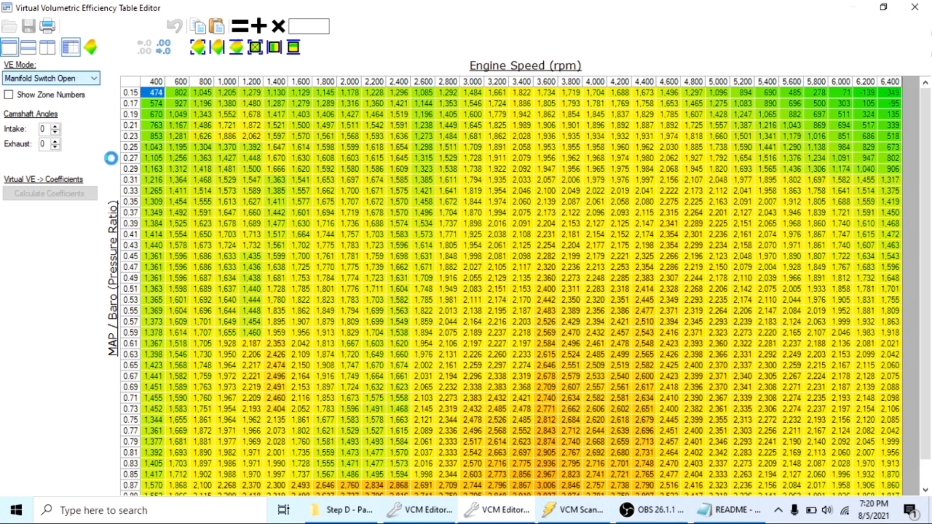
click(92, 81)
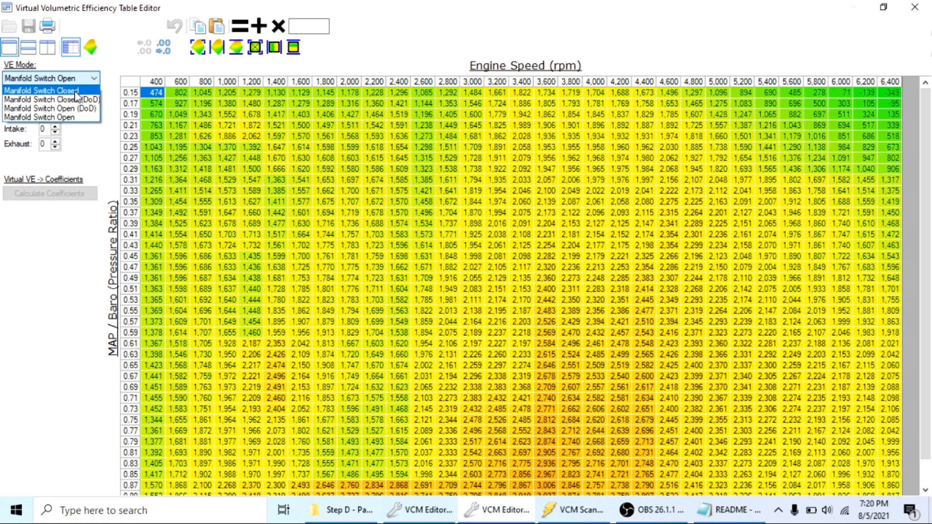
click(58, 117)
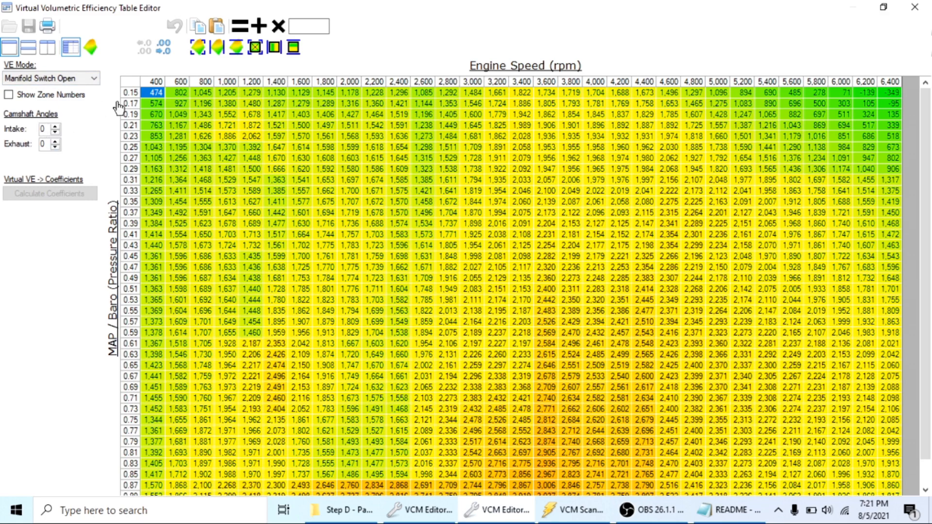
click(93, 49)
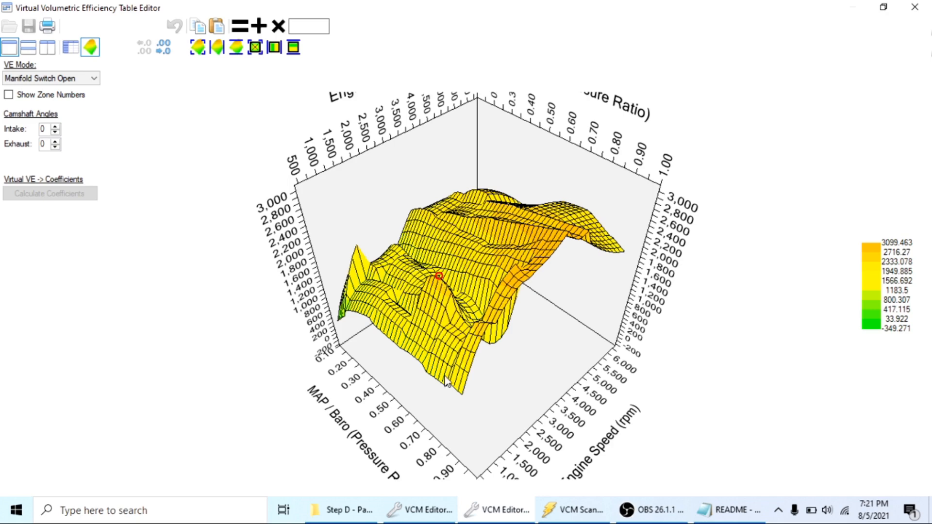
Switch to the VCM Editor with the Step 8 Drivability tune and open its Virtual Volumetric Efficiency table editor maximized
click(423, 512)
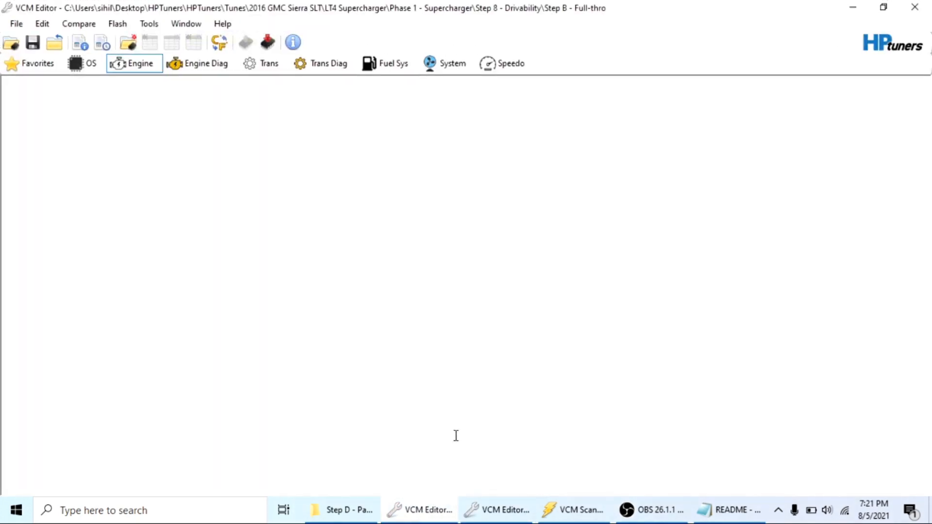
click(49, 25)
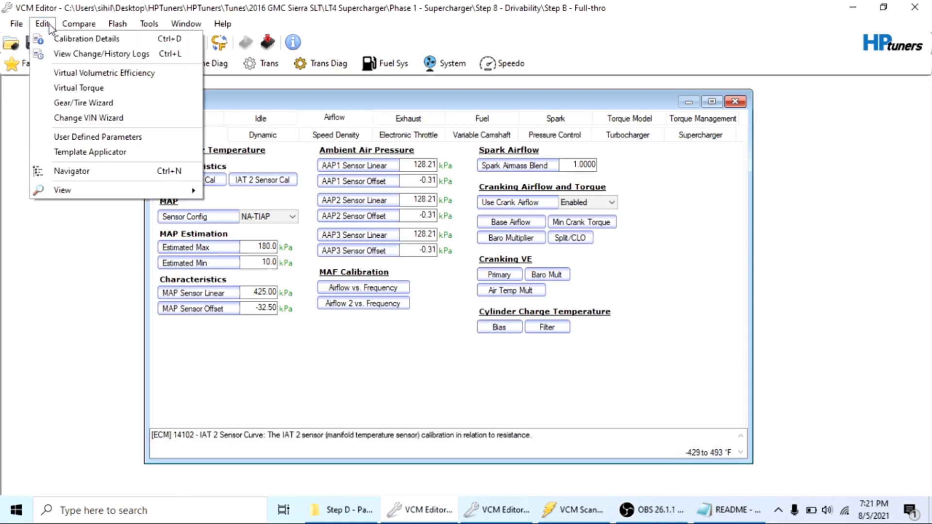
click(78, 76)
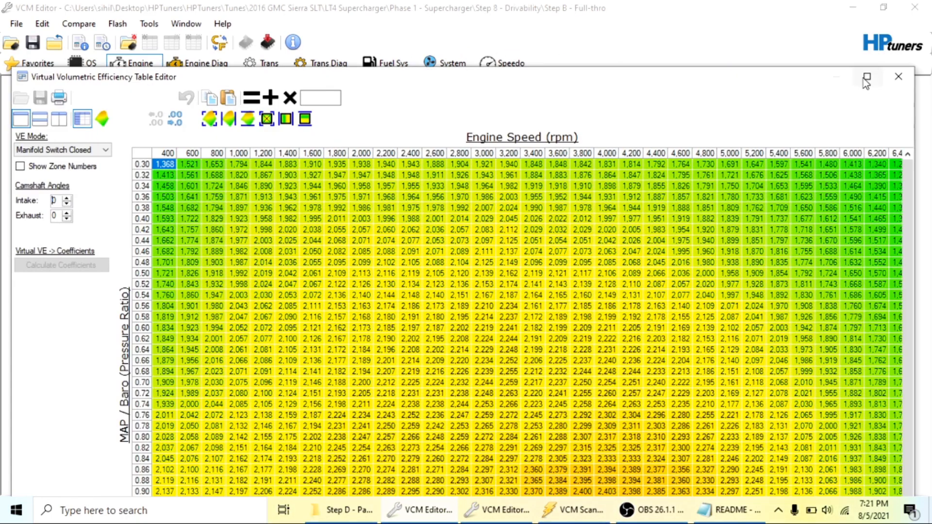
click(864, 77)
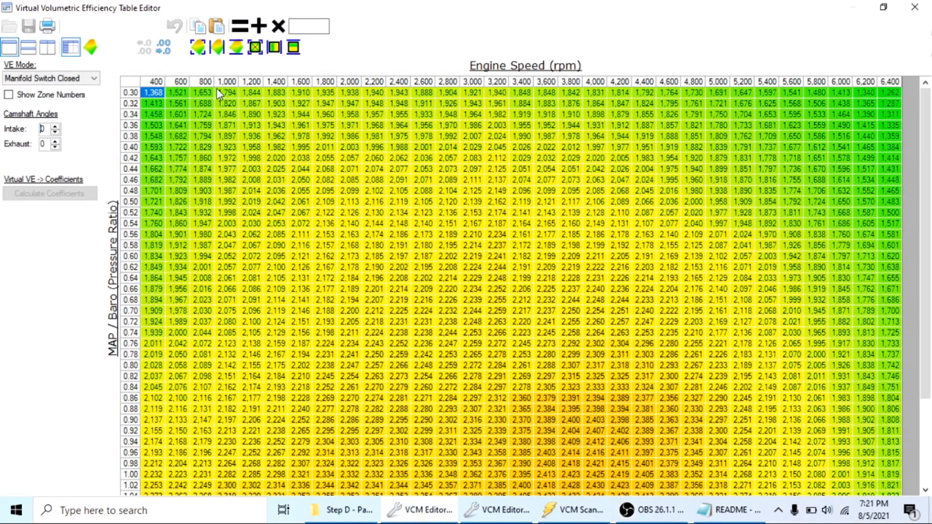
Set the Step 8 tune's VE mode to Manifold Switch Open and display its VVE table as a 3D surface
click(77, 78)
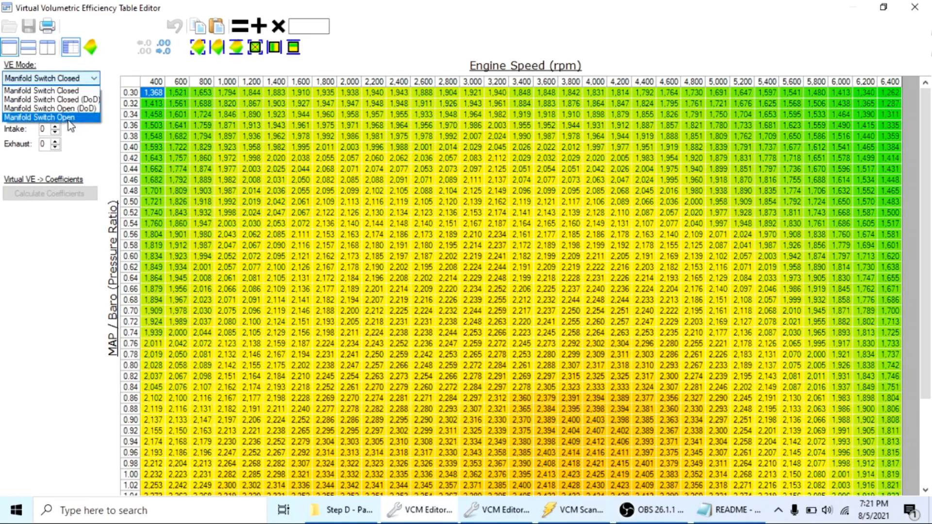
click(68, 119)
click(92, 47)
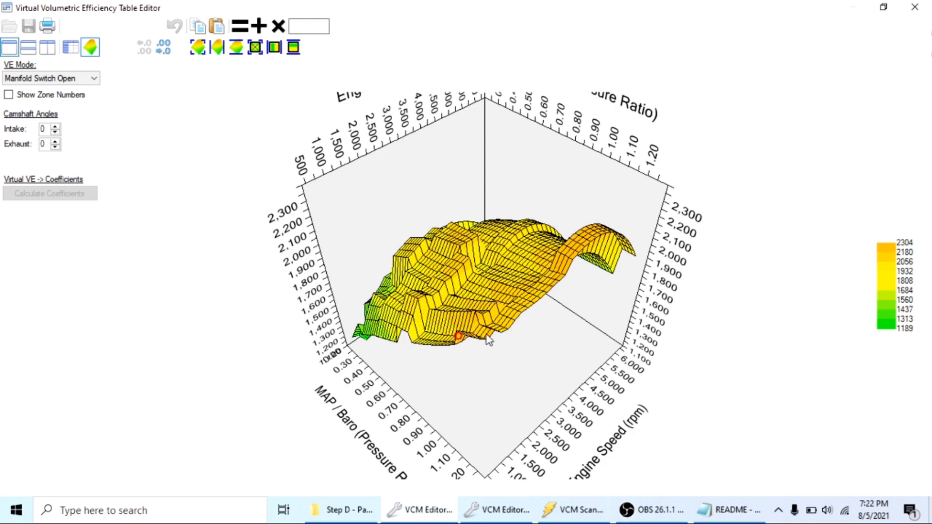
Compare the two tunes' 3D VVE surfaces, close the Step 8 tune's table editor and return to the as-found surface
click(503, 510)
click(431, 511)
click(457, 242)
click(915, 7)
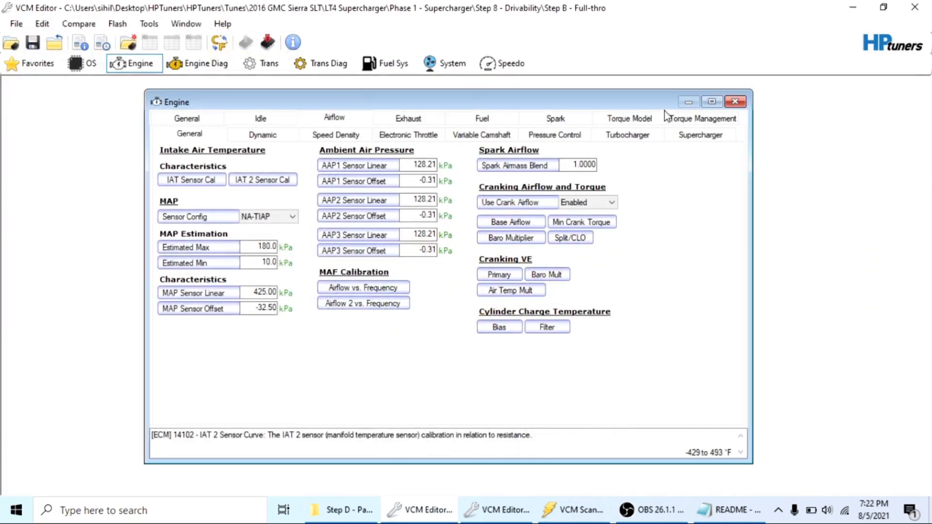
click(500, 510)
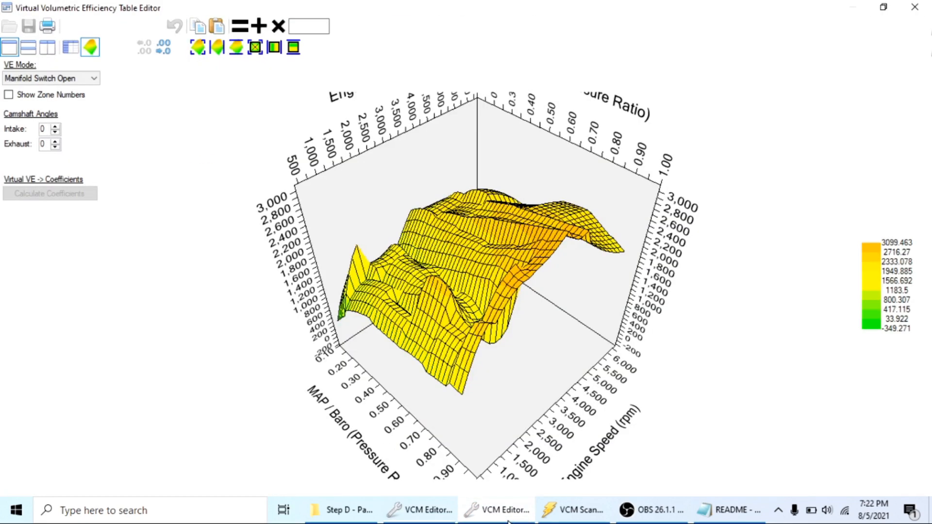
Close the as-found table editor and open the stock 2016 Chevrolet Corvette Prem tune from the Step 2 HP Tuners Repository folder
click(915, 7)
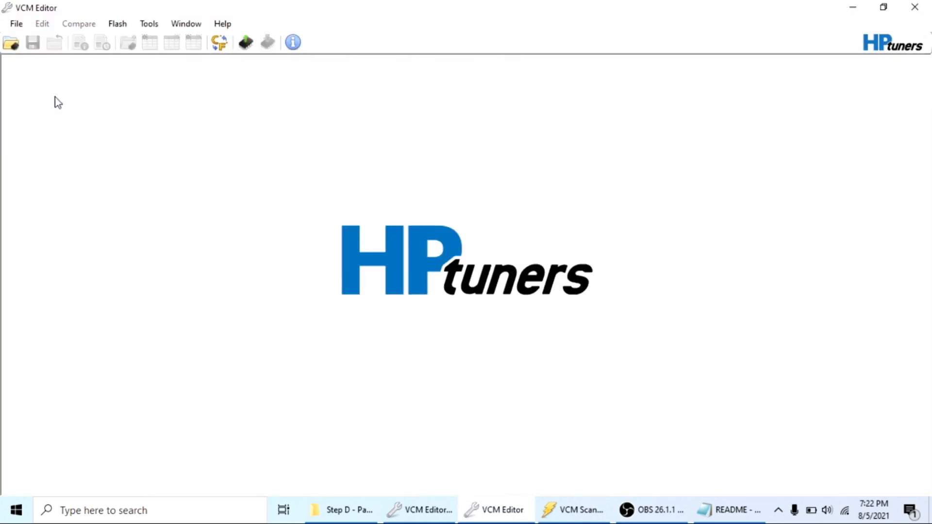
click(19, 44)
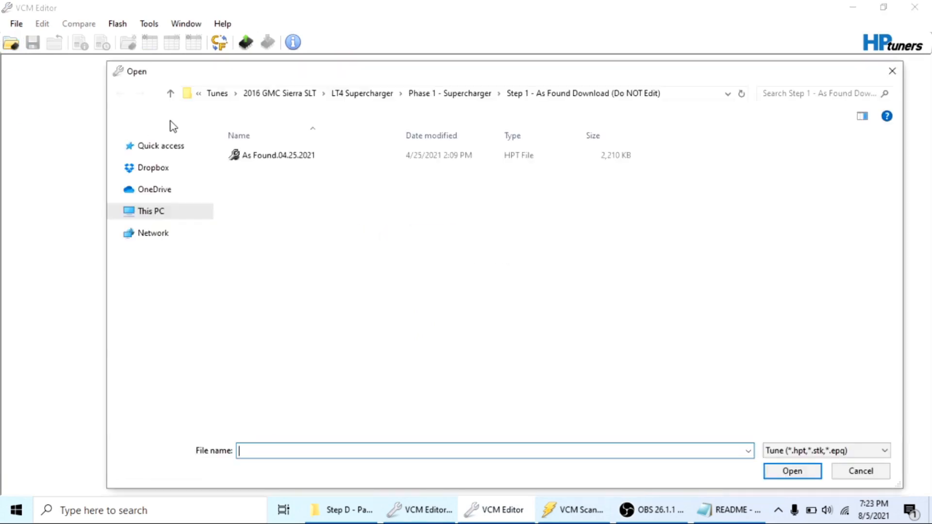
click(465, 95)
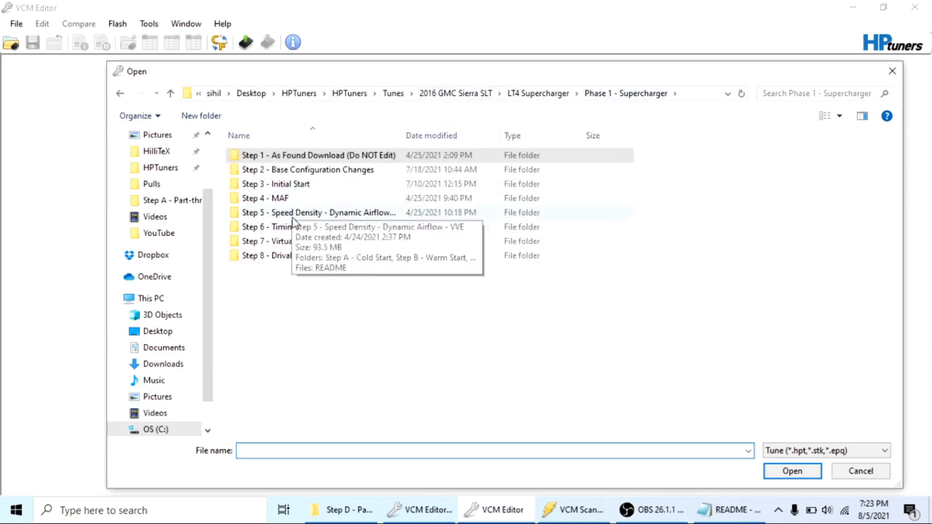
double_click(291, 169)
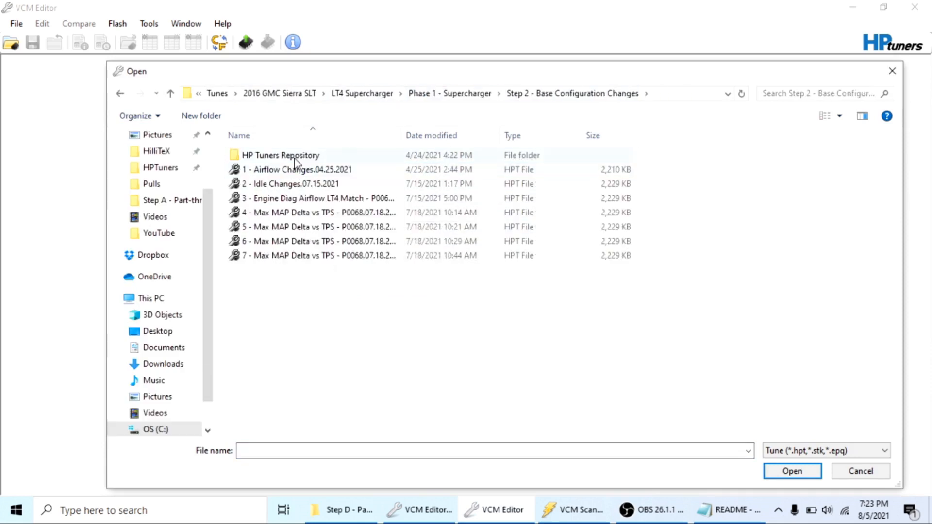
double_click(295, 155)
double_click(304, 170)
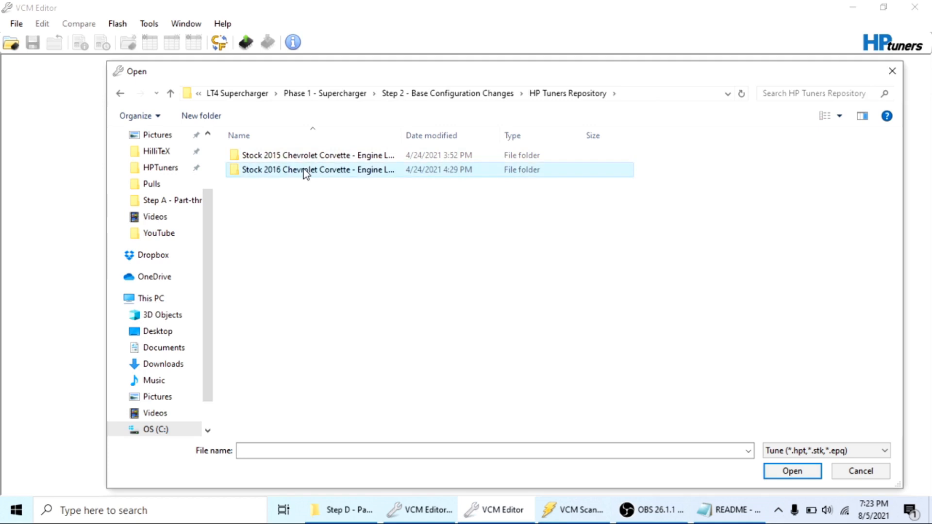
click(297, 155)
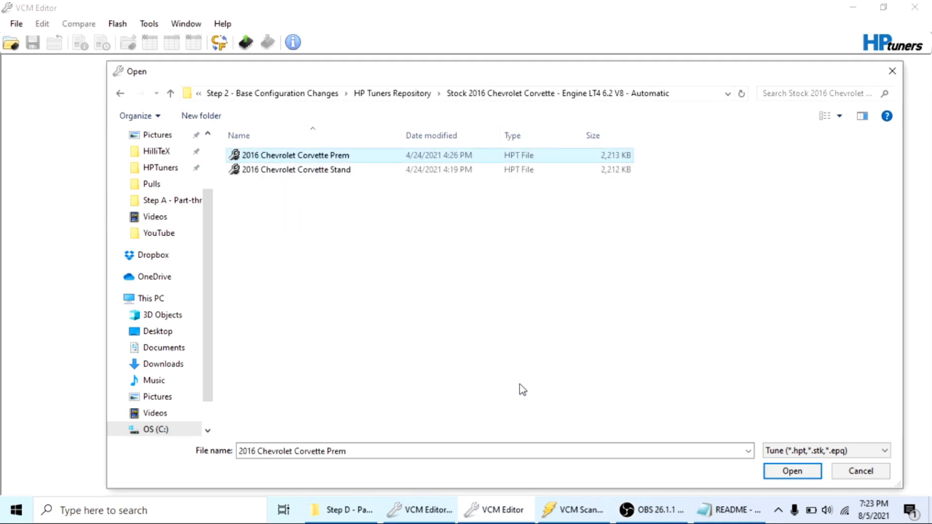
click(792, 471)
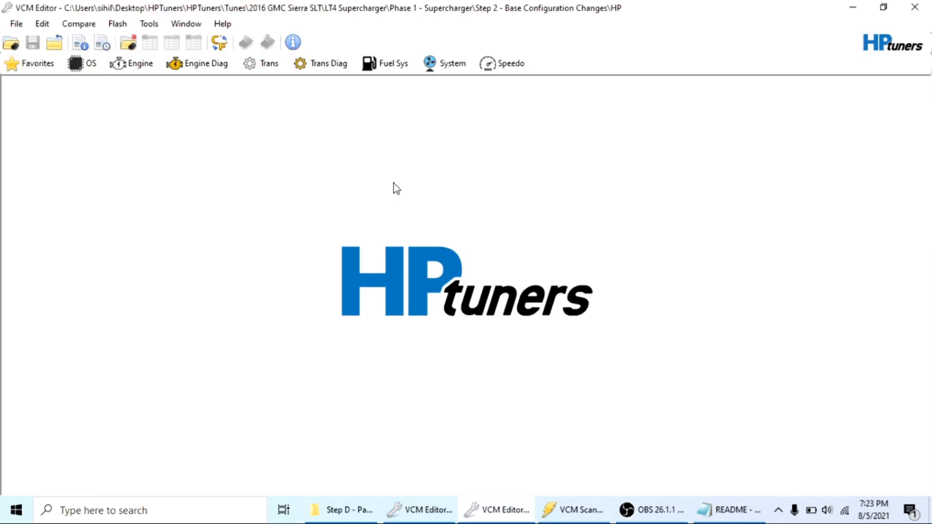
Open the Corvette tune's Virtual Volumetric Efficiency table editor maximized and display its Manifold Switch Open table as a 3D surface
click(135, 63)
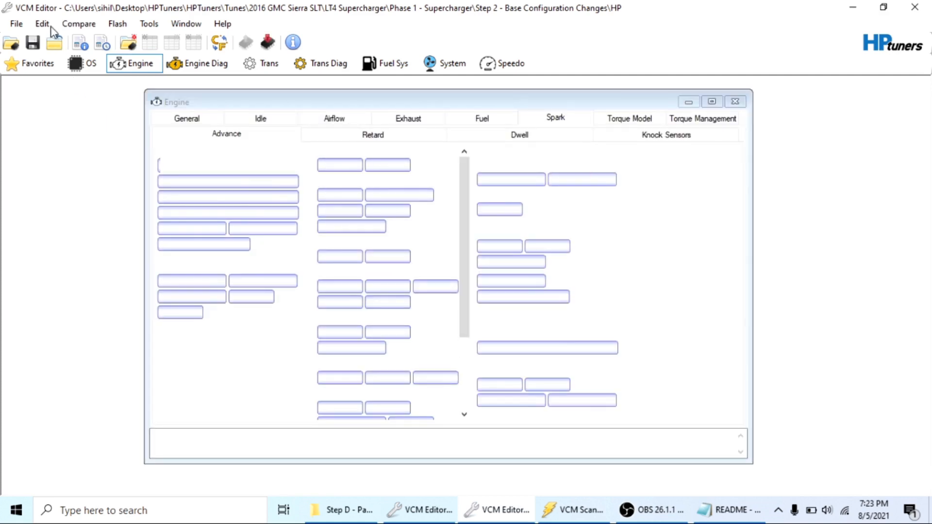
click(47, 22)
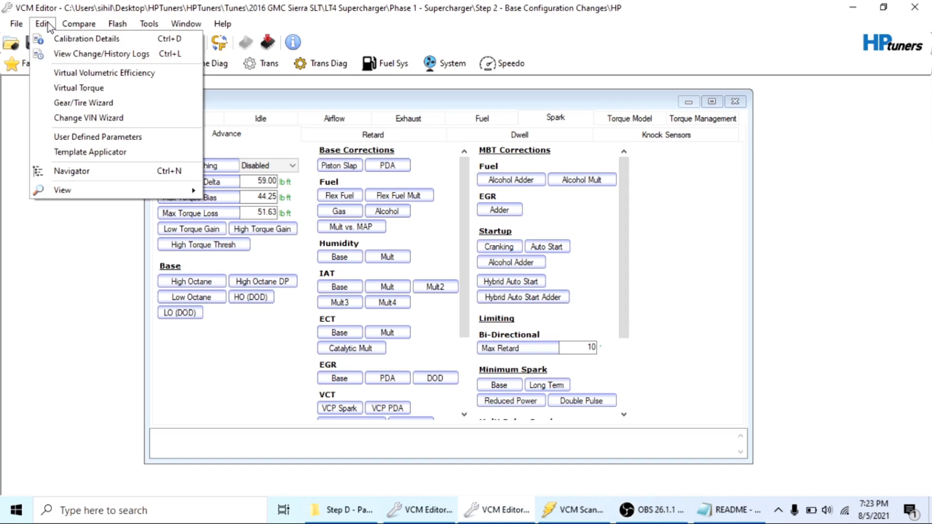
click(78, 72)
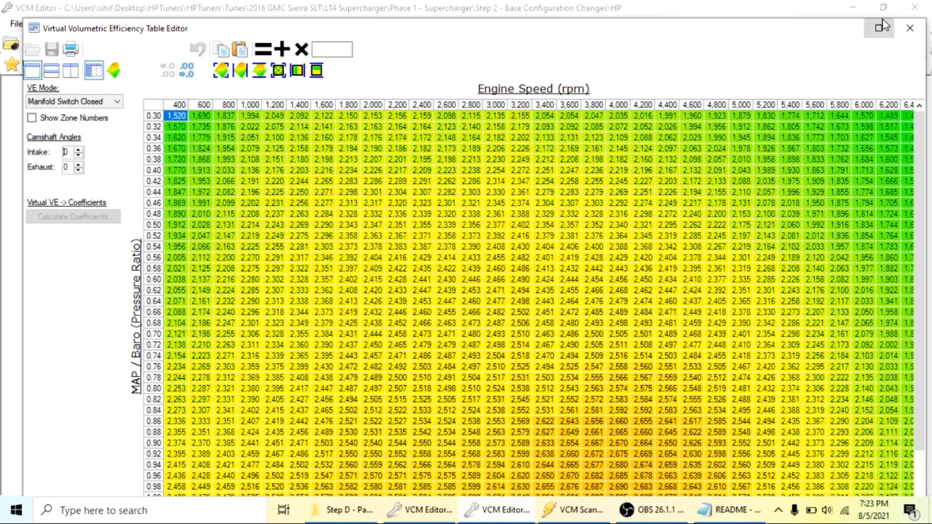
click(883, 22)
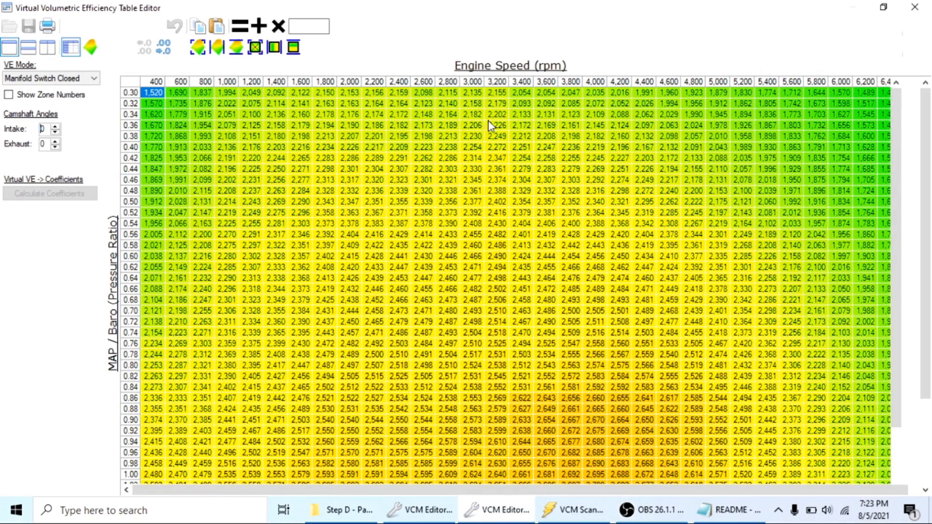
click(73, 78)
click(76, 117)
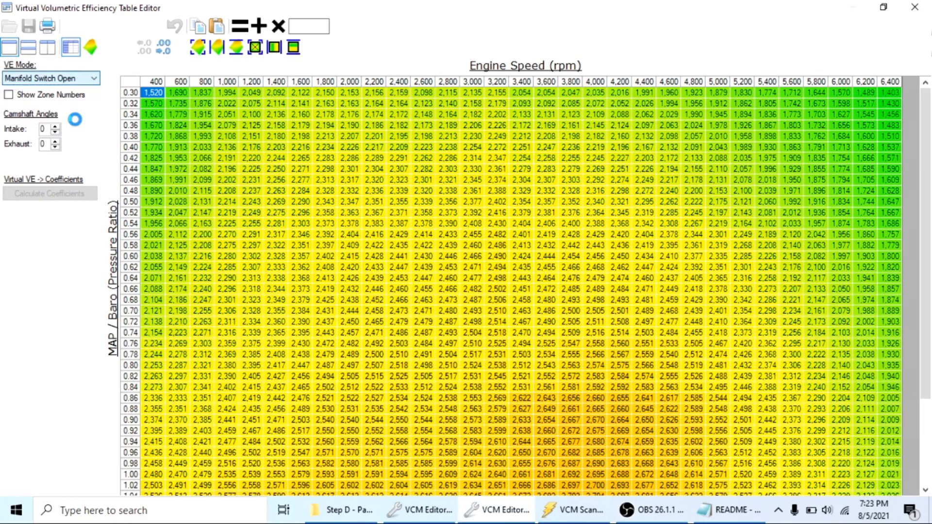
click(84, 44)
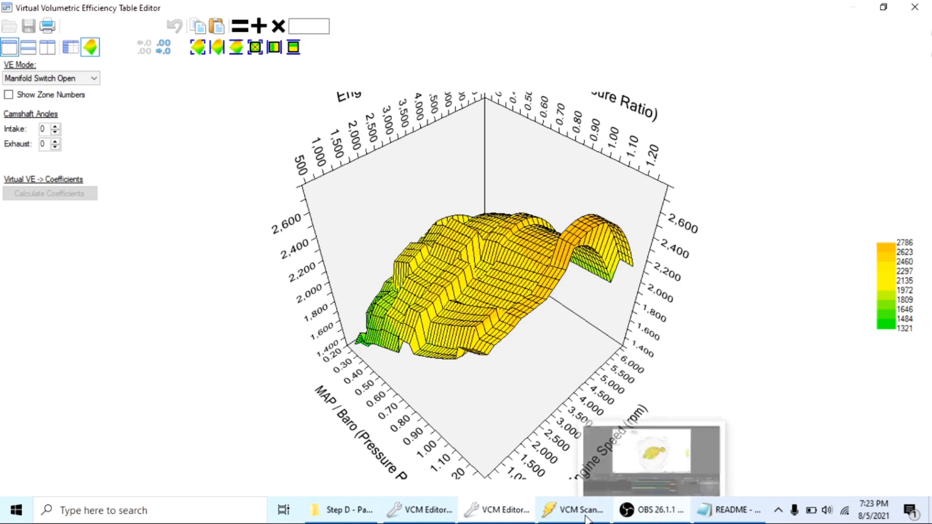
Switch to the Step 8 Drivability tune and display its Manifold Switch Open VVE table as a maximized 3D surface
mouse_move(436, 500)
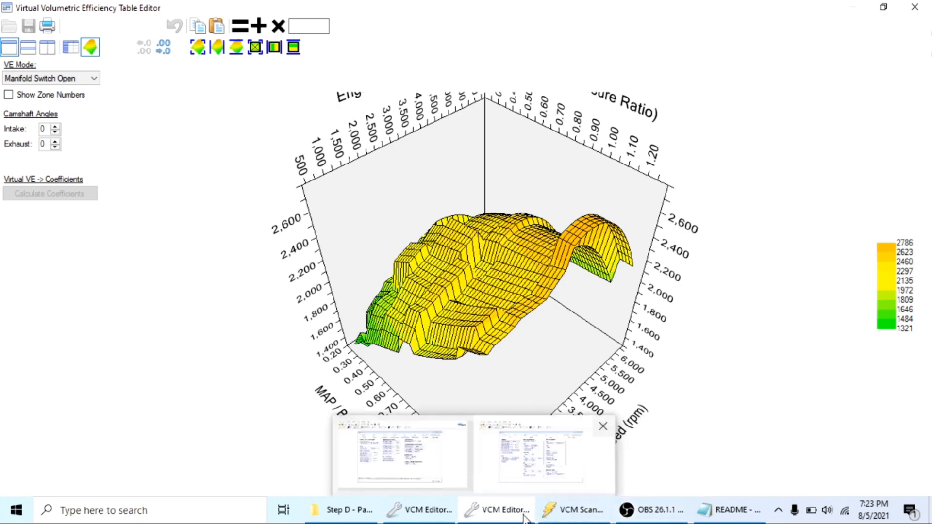
click(422, 515)
click(481, 512)
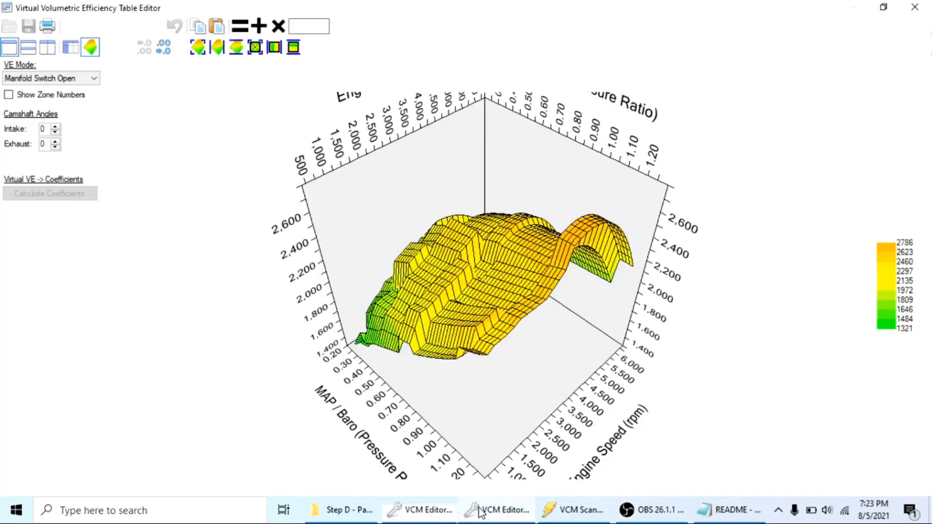
click(426, 518)
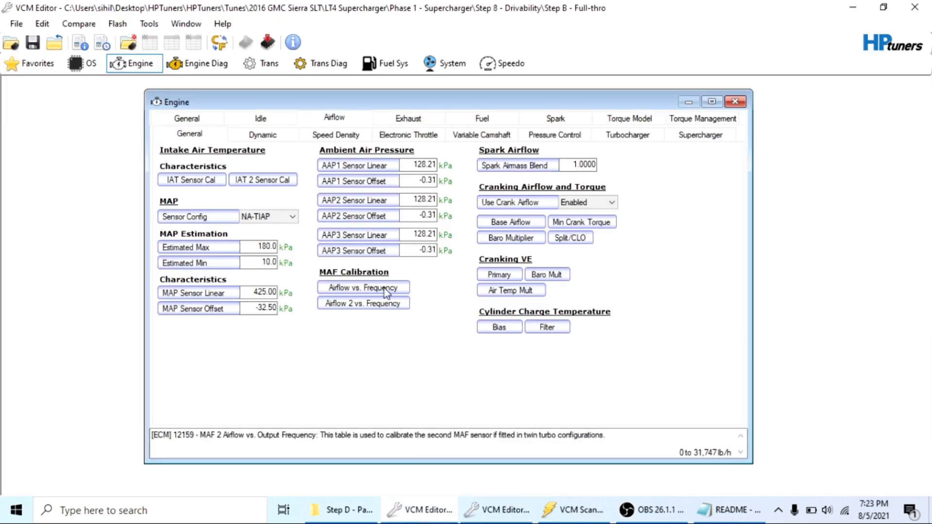
click(42, 24)
click(89, 73)
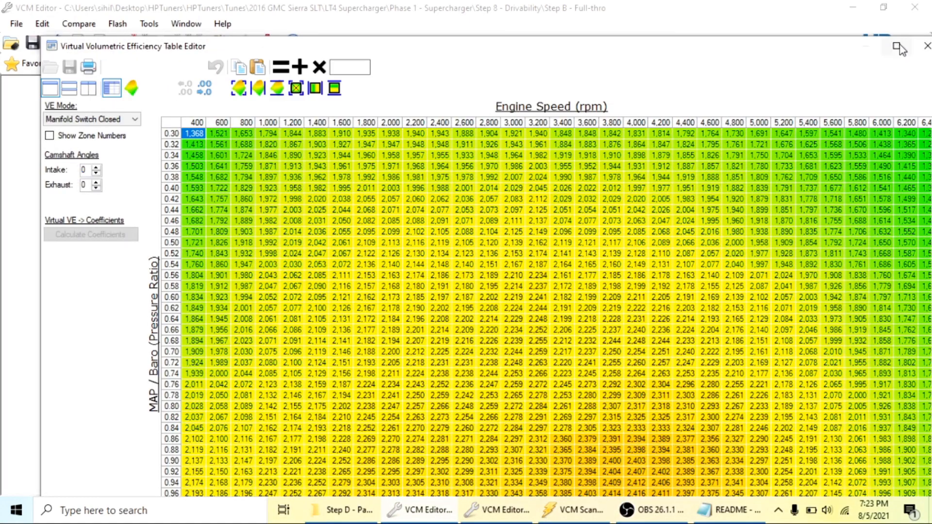
click(897, 46)
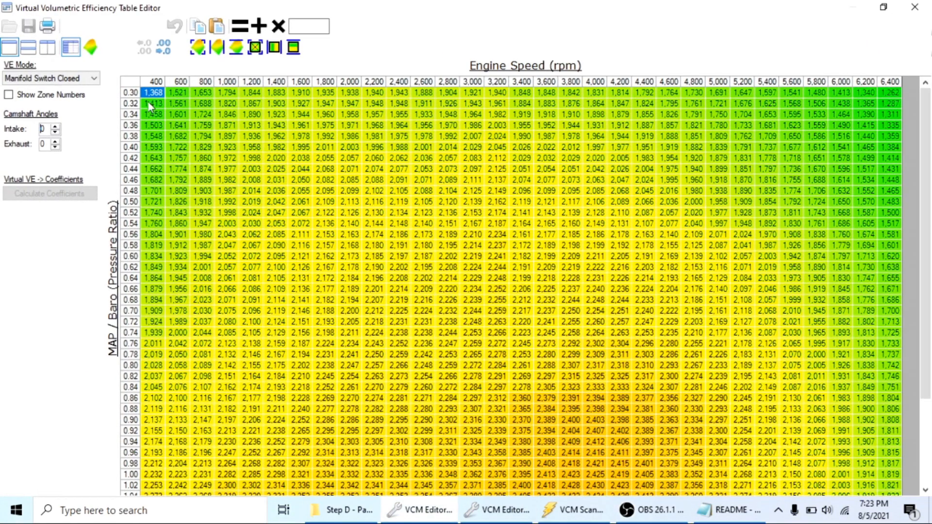
click(93, 78)
click(73, 117)
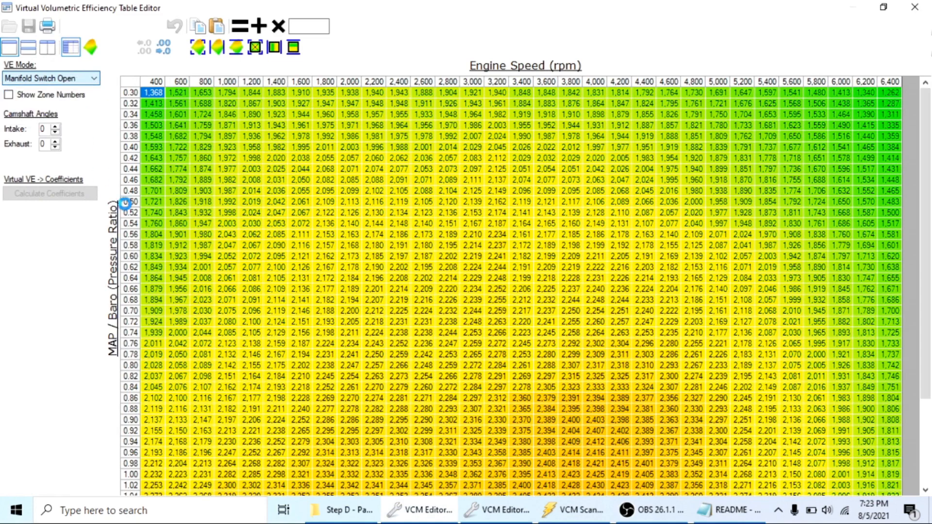
click(90, 47)
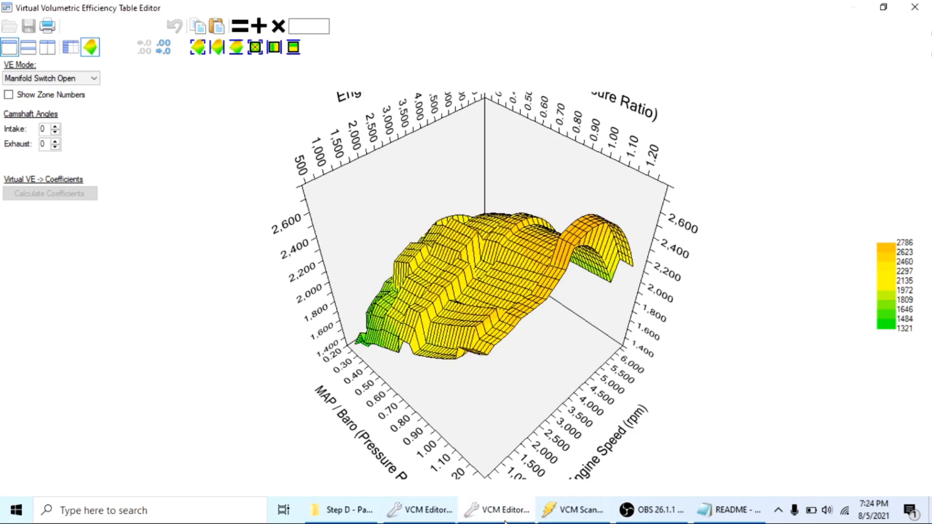
Compare the Corvette and Step 8 VVE surfaces, check the scanner's SD - 4 BAR MAP graph, and show the Step 8 table as numbers
click(421, 518)
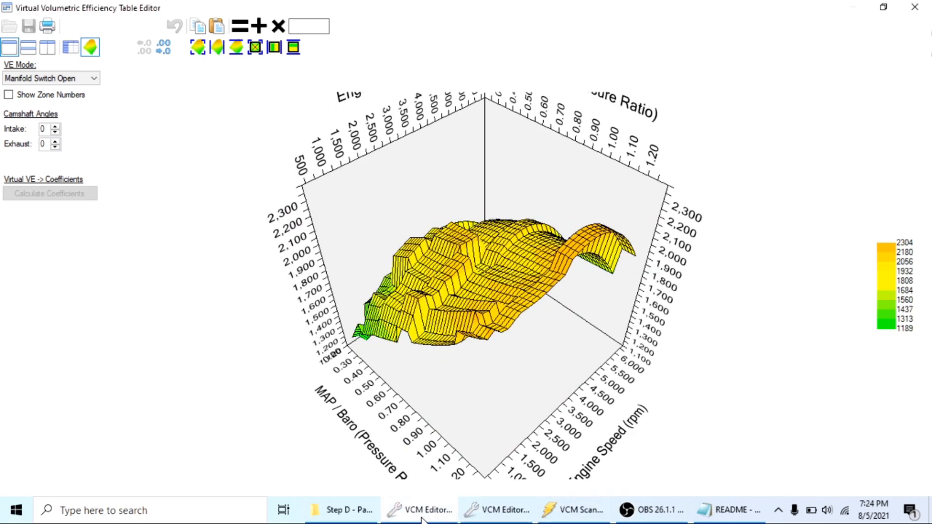
click(502, 514)
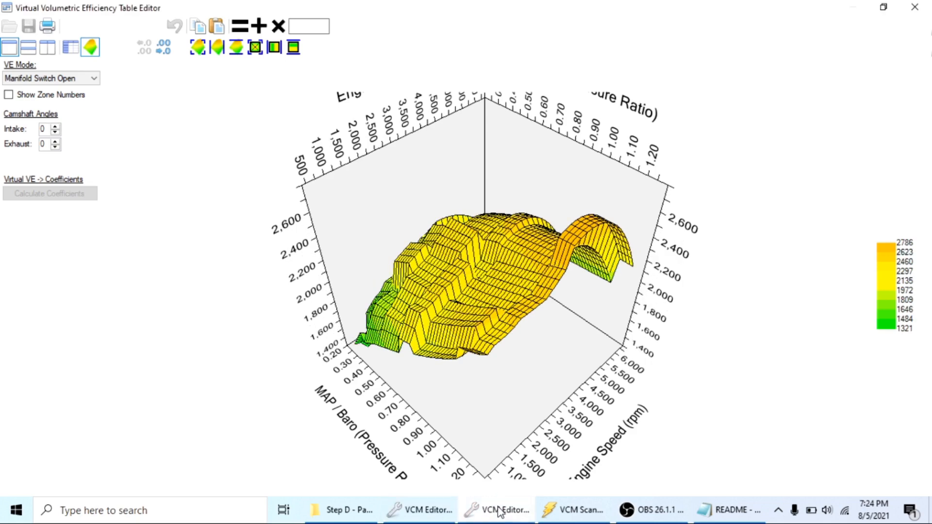
click(434, 519)
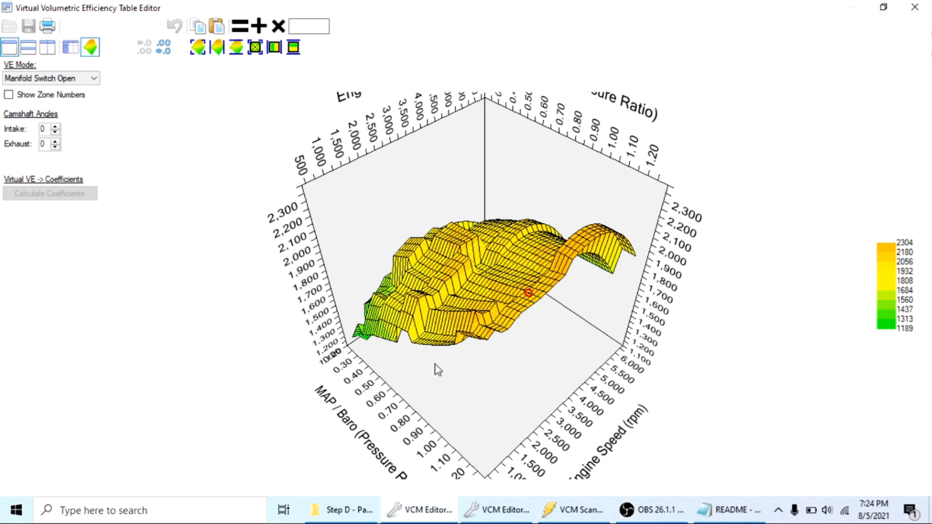
click(578, 521)
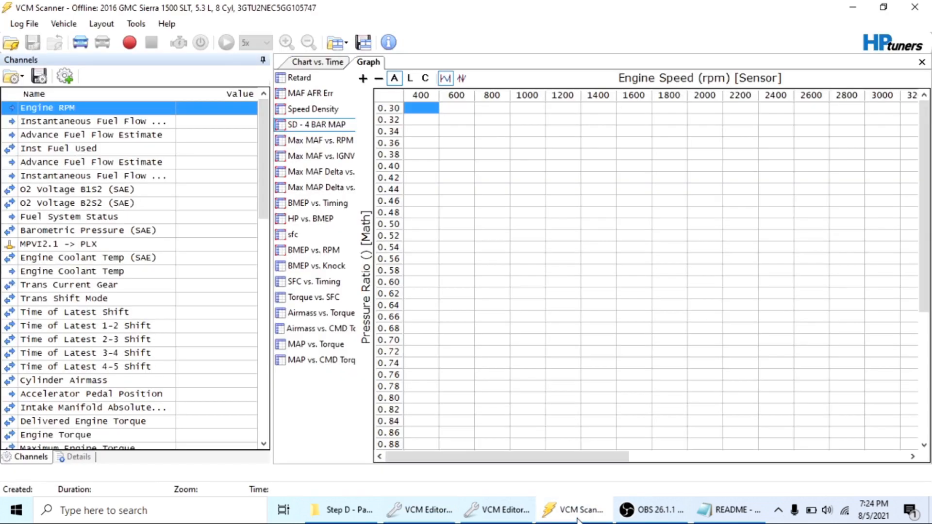
click(483, 510)
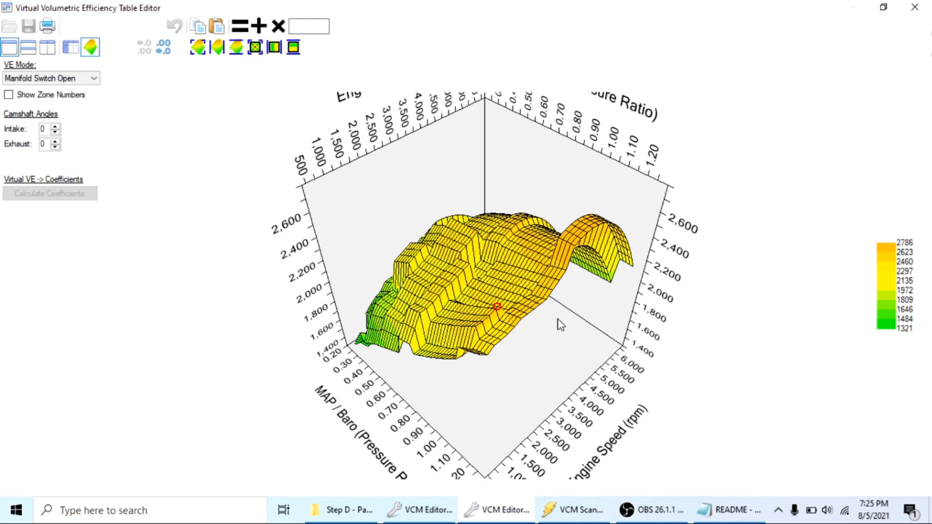
click(431, 511)
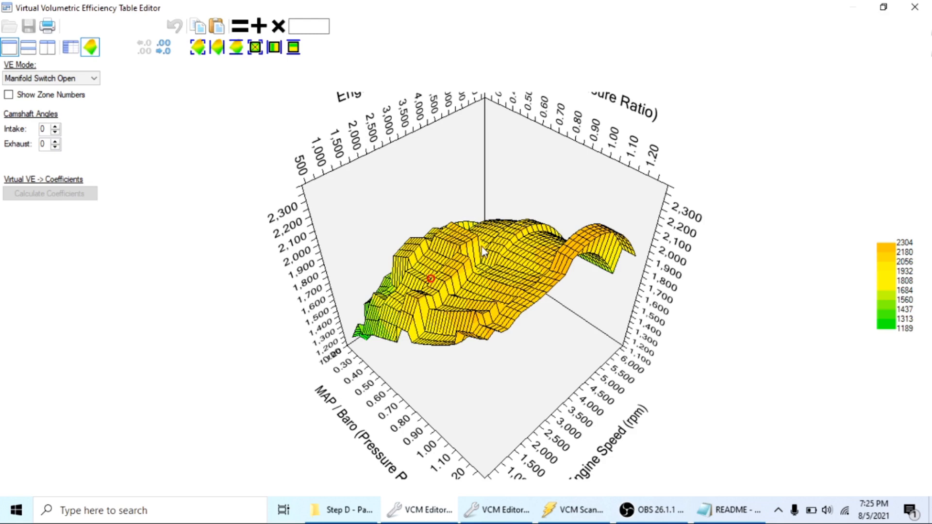
click(70, 47)
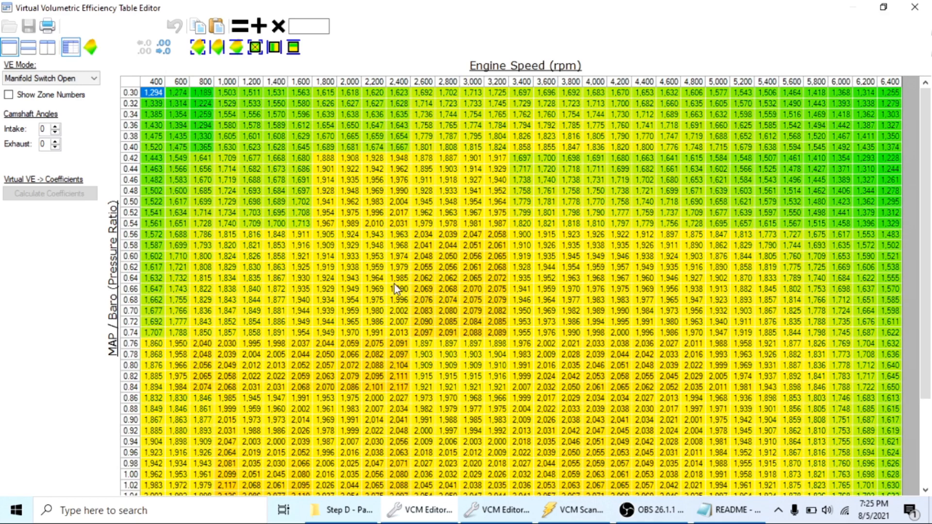
Switch to VCM Scanner and start opening a log file
click(549, 510)
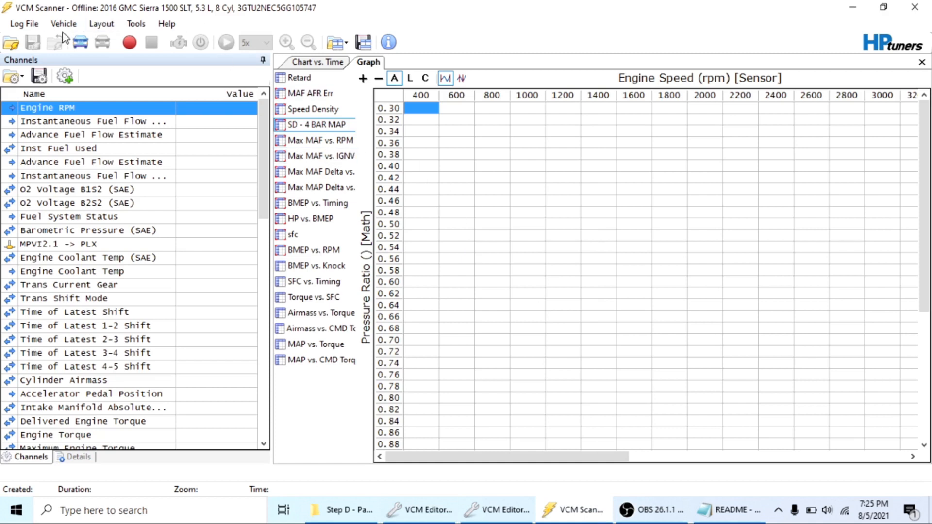
click(10, 42)
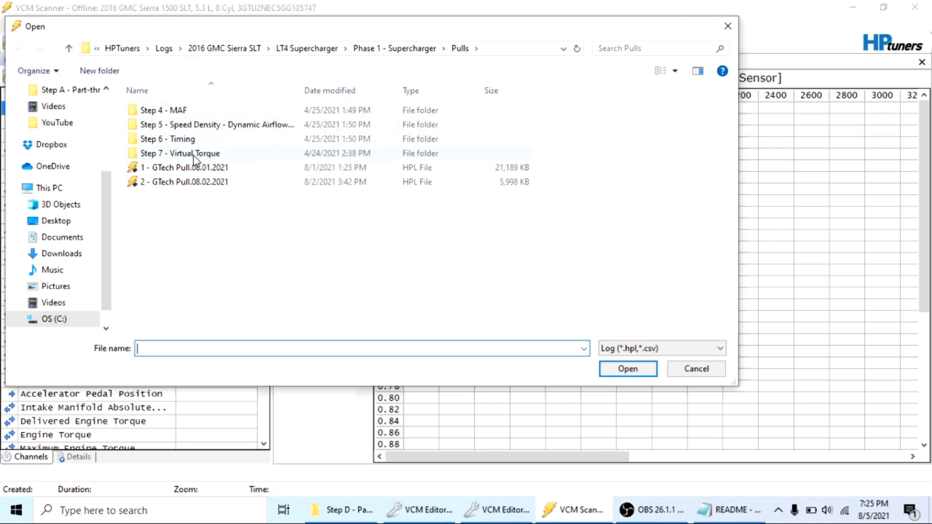
click(195, 125)
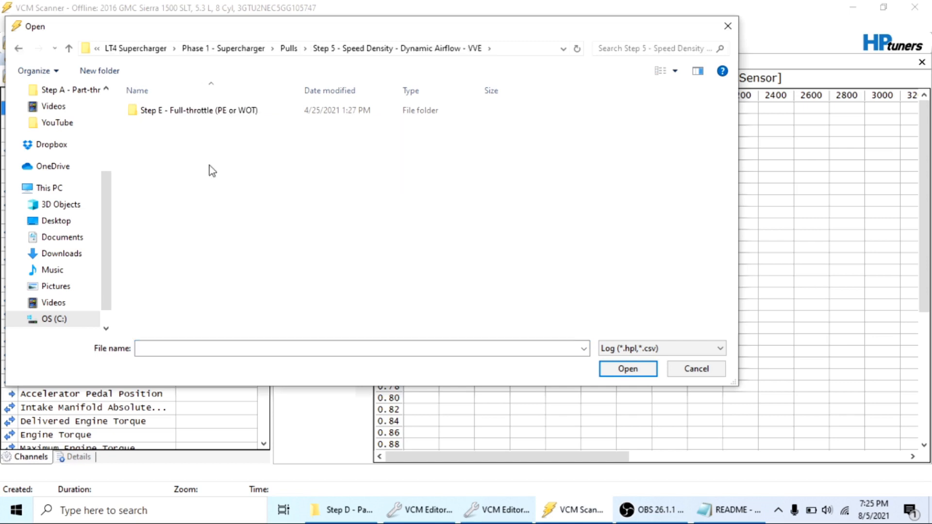
click(206, 117)
key(Return)
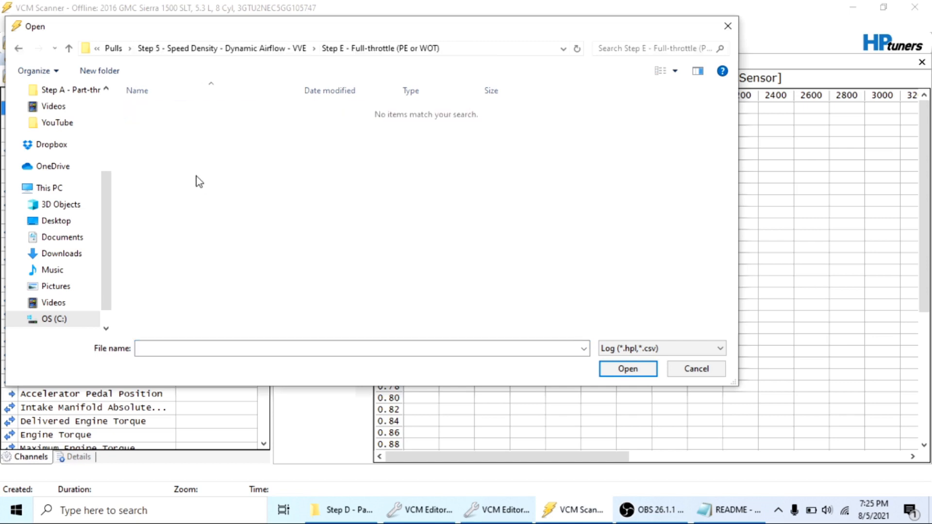
click(170, 54)
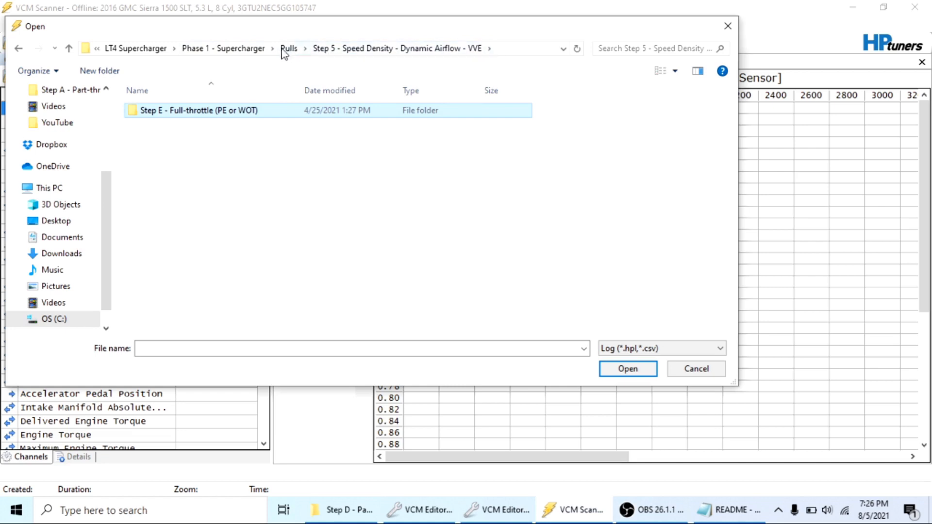
Open the log "22 - SD Tuning VVE MAP Open Changes.07.26.2021.hpl" from the Drives, Step 5, Step D - Part-throttle (Steady-state) folder
click(247, 49)
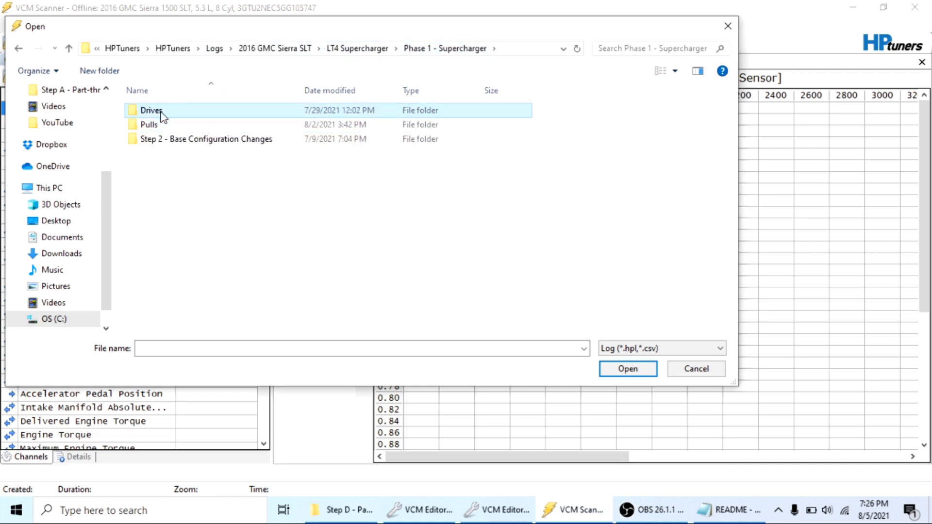
double_click(162, 113)
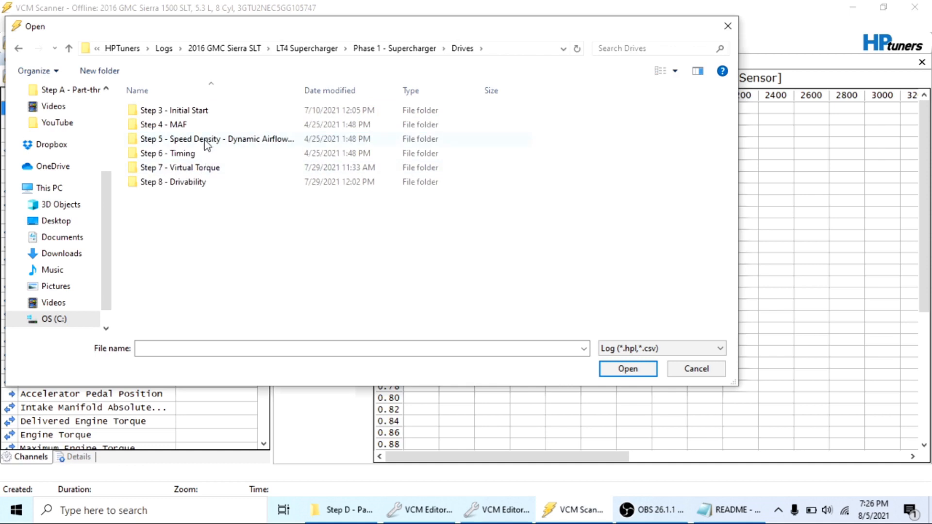
double_click(205, 140)
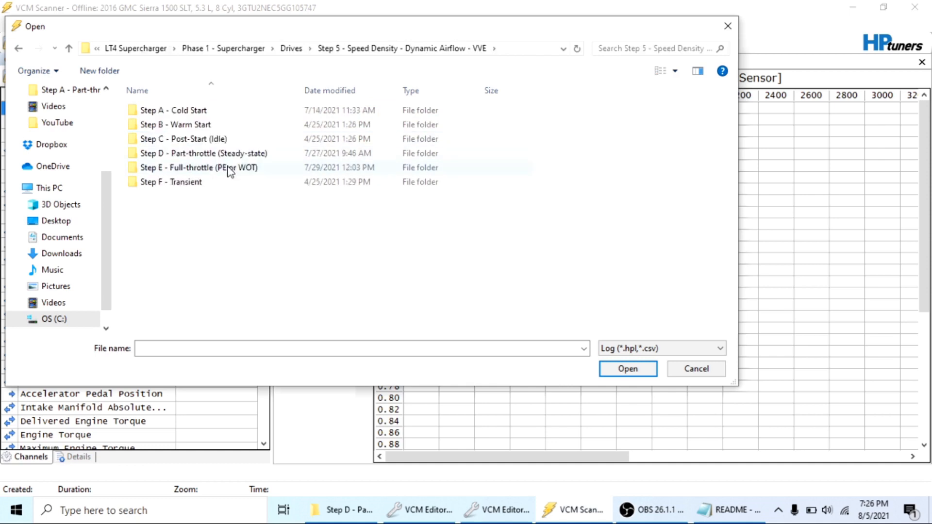
click(234, 158)
double_click(234, 158)
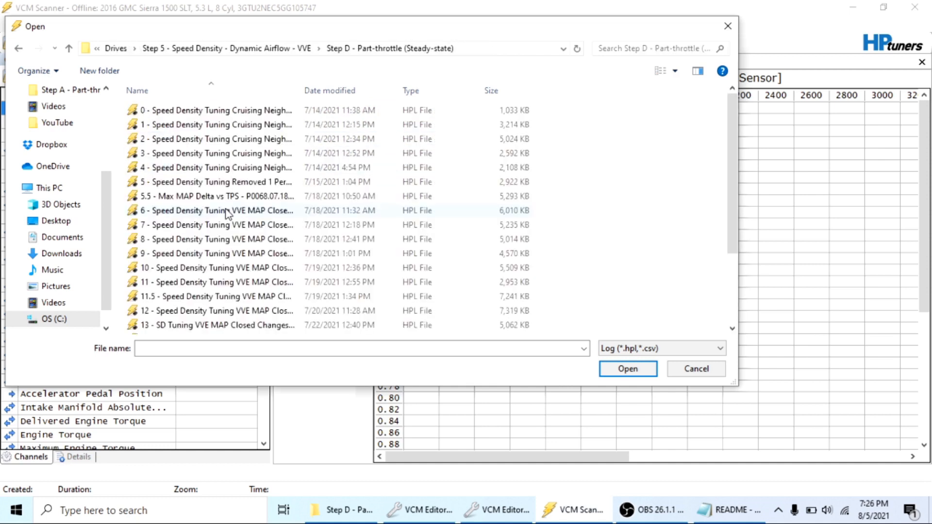
scroll(225, 213, down, 3)
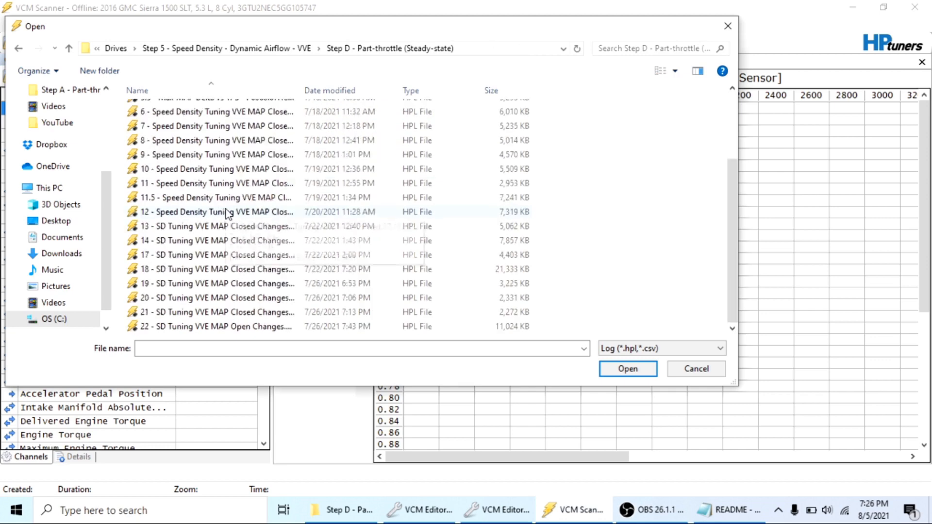
click(237, 327)
click(642, 370)
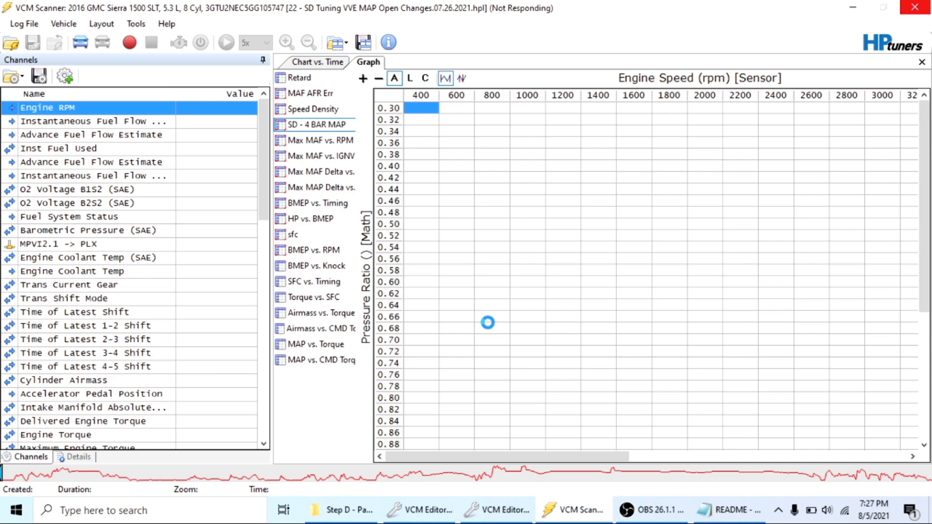
mouse_move(497, 509)
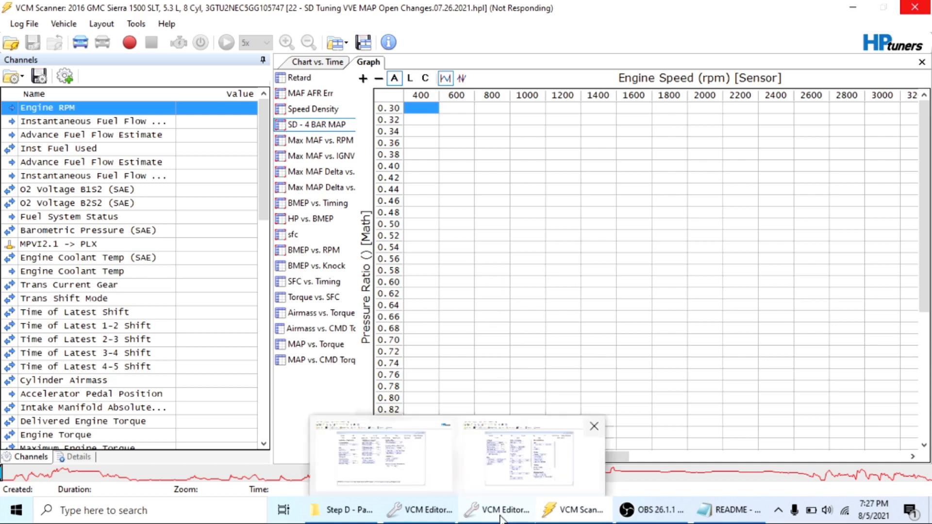
click(534, 449)
click(593, 509)
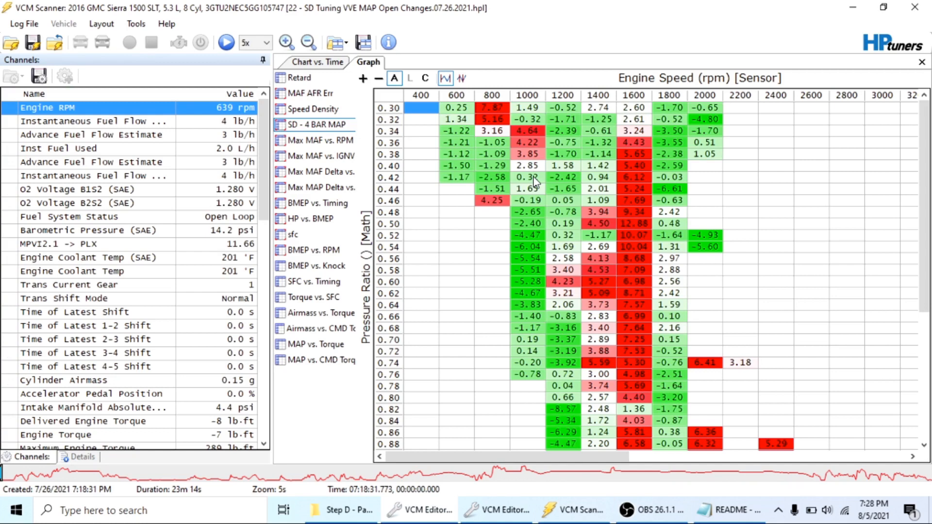
Examine the low-rpm errors in the SD - 4 BAR MAP graph, highlighting 600–1400 rpm at pressure ratios 0.34–0.46
click(528, 203)
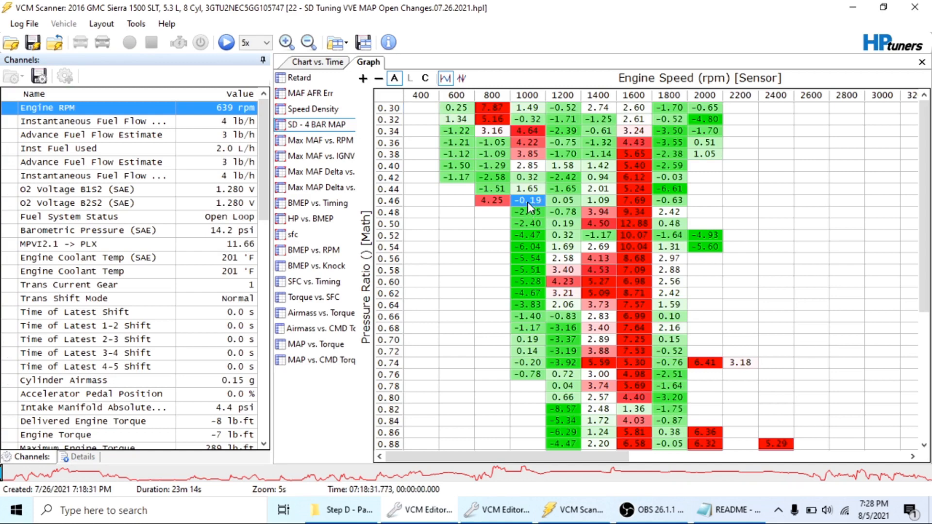
click(665, 268)
click(674, 293)
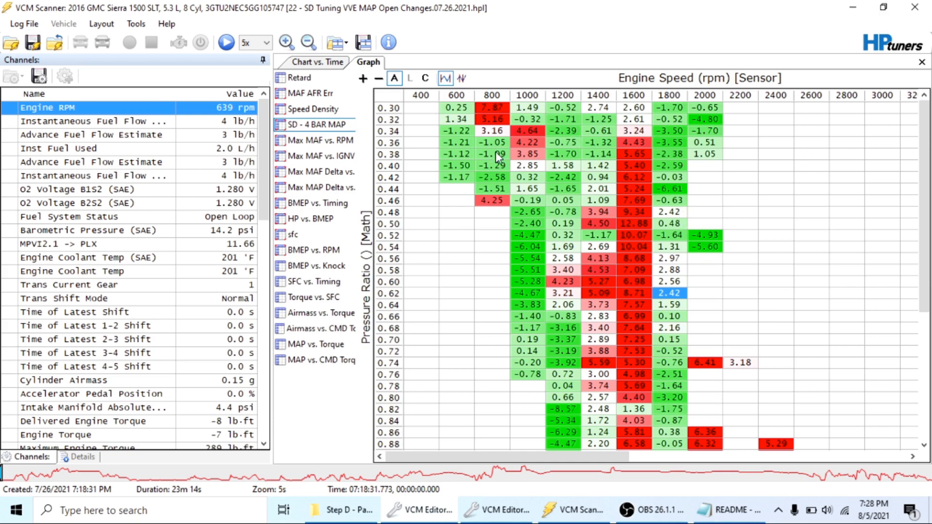
drag(448, 133, 604, 196)
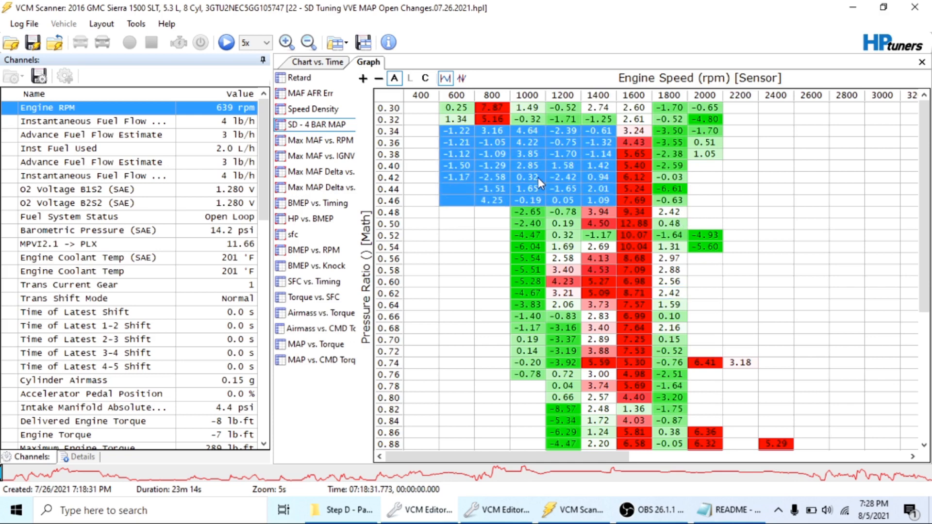
click(466, 236)
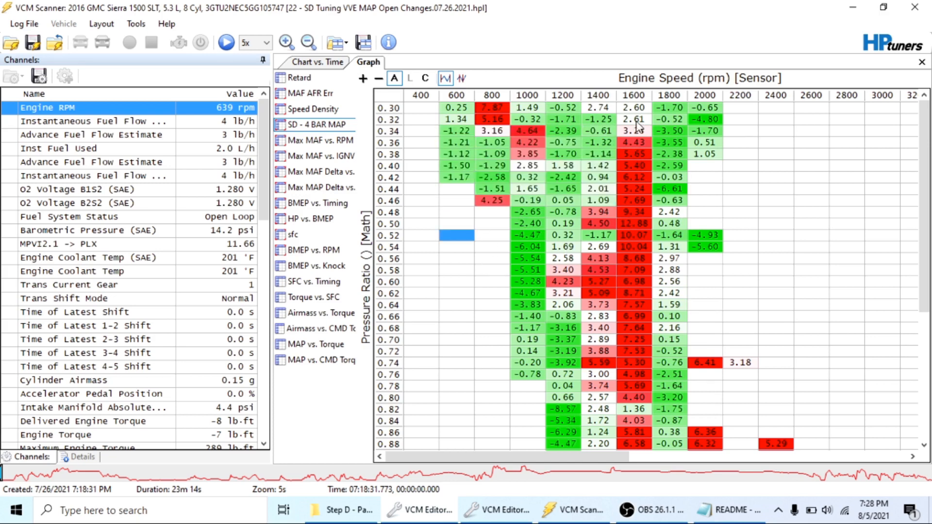
Examine the 1600 rpm column's errors from pressure ratio 0.34 to 0.80 and compare them with the 1200 rpm column
drag(636, 136, 634, 362)
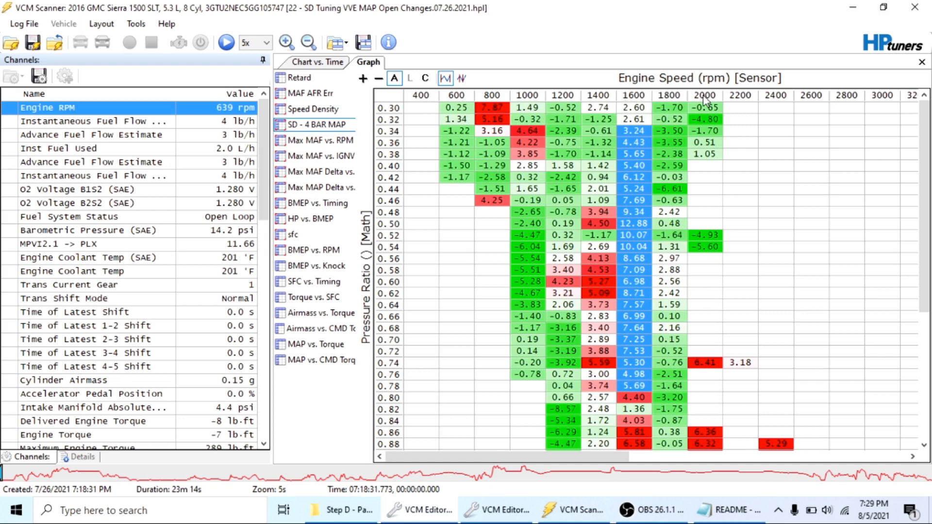
click(668, 145)
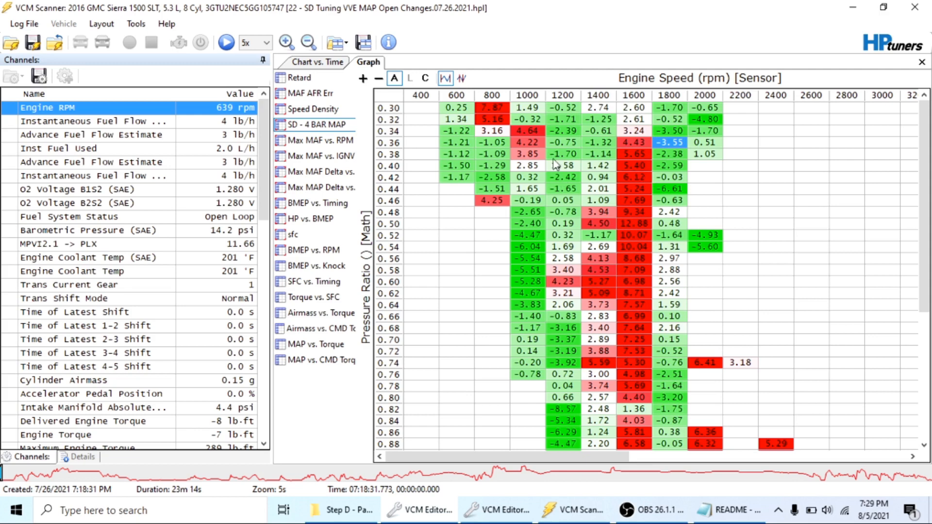
drag(563, 108, 573, 253)
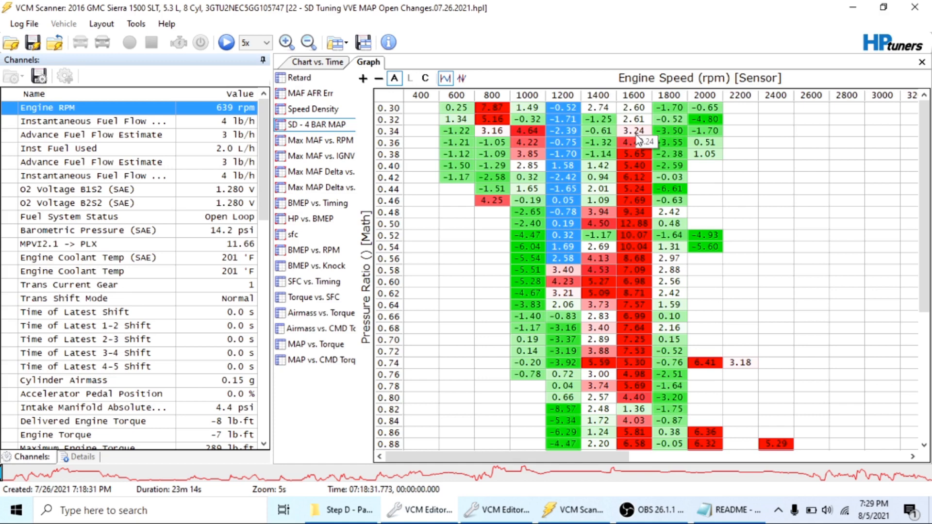
drag(633, 131, 625, 369)
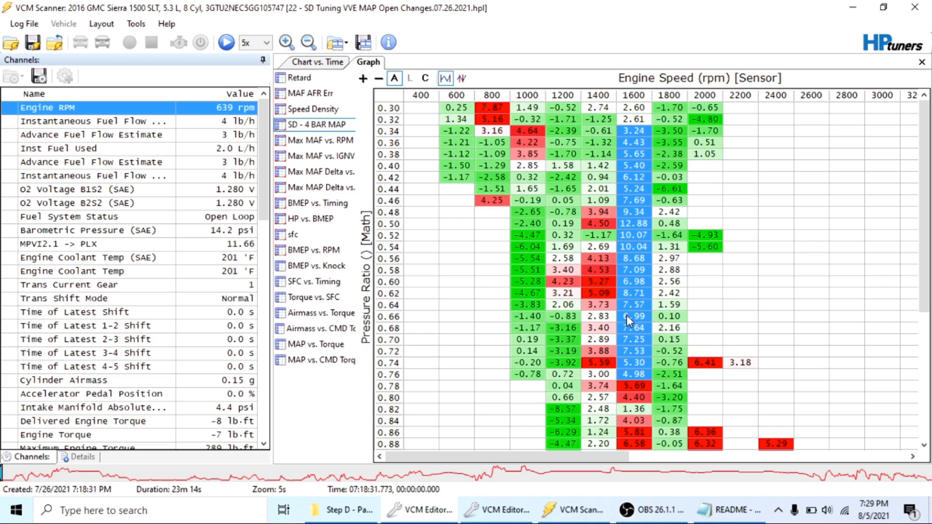
click(726, 296)
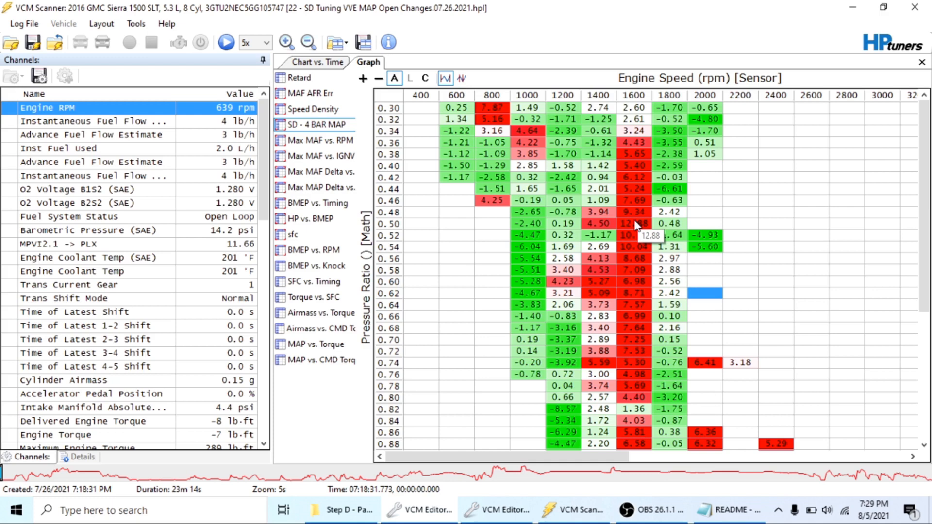
drag(630, 143, 639, 394)
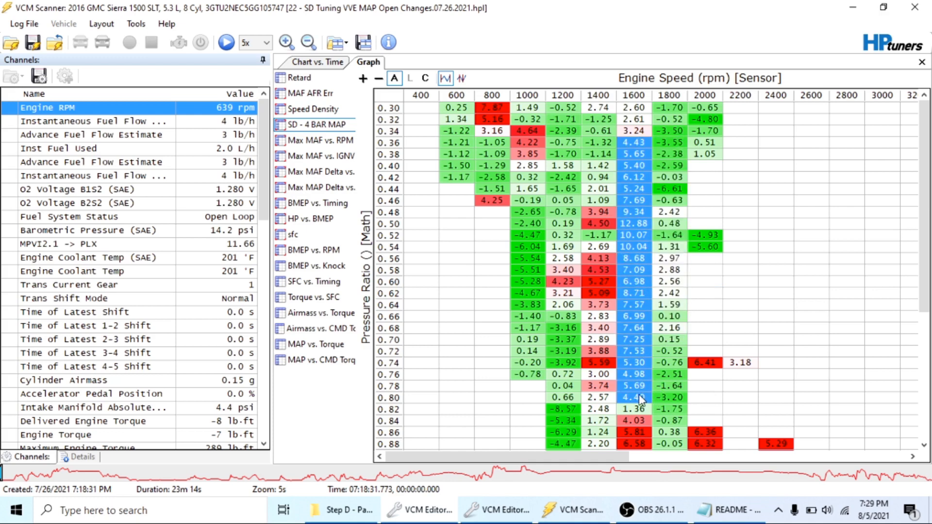
click(753, 298)
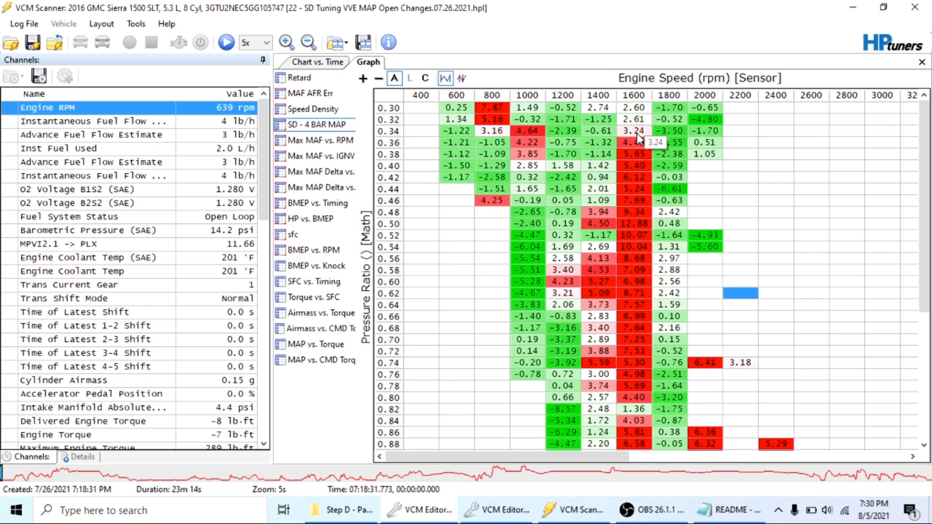
Copy all values of the SD - 4 BAR MAP graph and switch to VCM Editor's numeric Step 8 VVE table
click(385, 95)
right_click(386, 95)
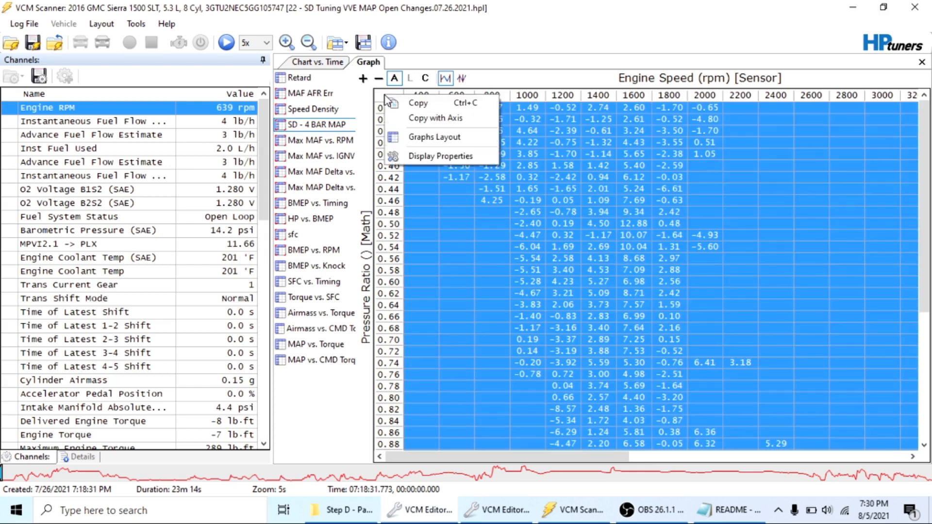
click(416, 103)
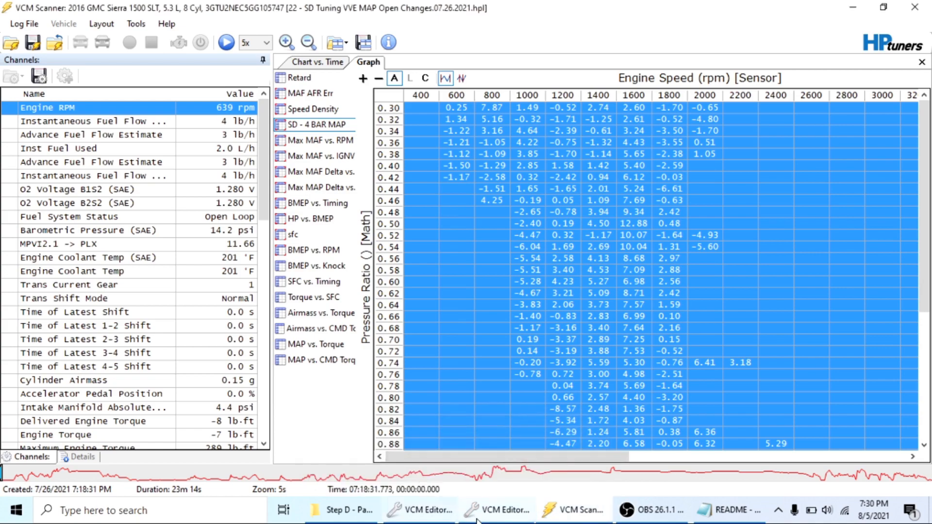
click(498, 509)
click(410, 517)
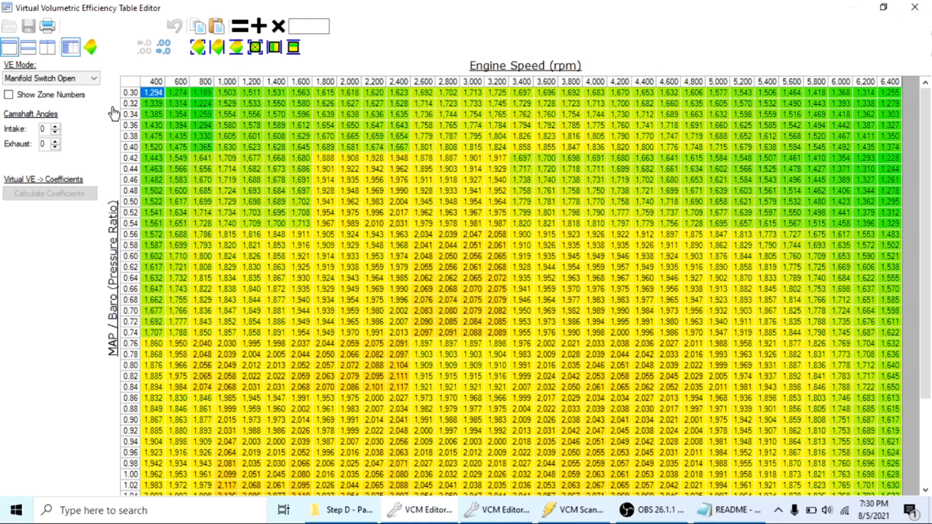
Select the whole Manifold Switch Open VVE table and view the Paste Special options, including Multiply by % - Half, without applying any
click(133, 86)
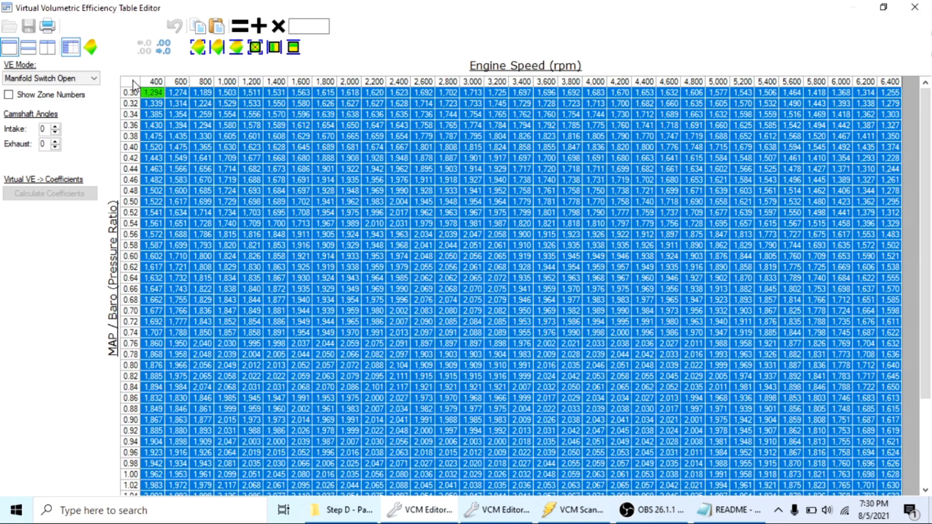
right_click(133, 82)
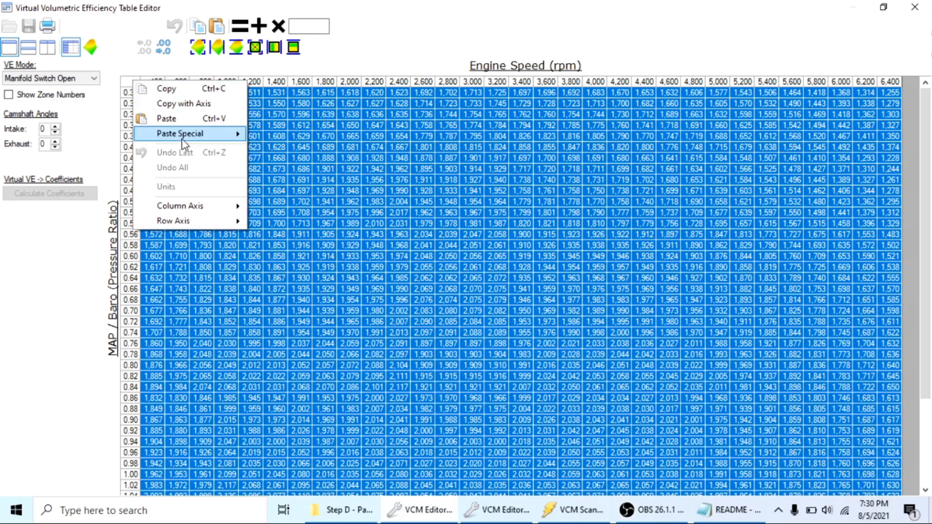
mouse_move(183, 144)
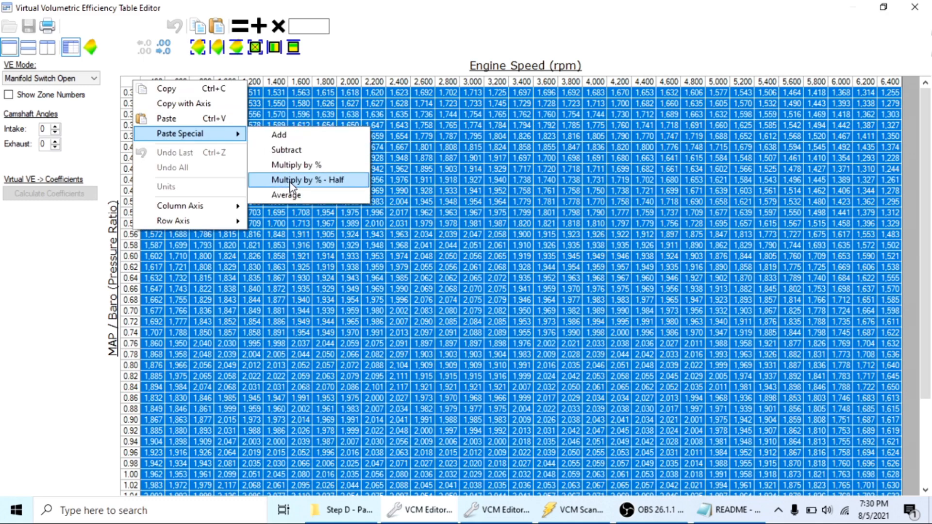
click(458, 276)
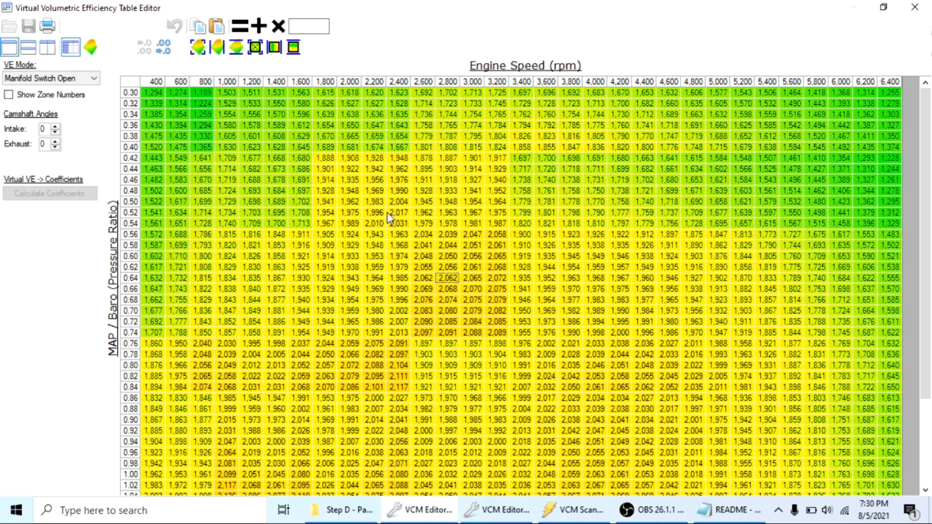
Display this VVE table as a 3D surface, and show the other VCM Editor's VVE table as numbers for comparison
mouse_move(562, 518)
click(91, 48)
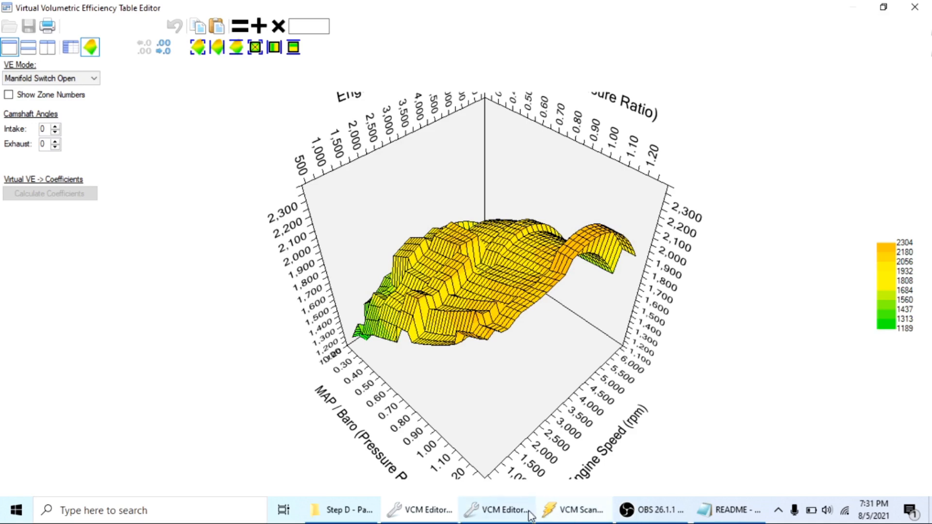
click(509, 509)
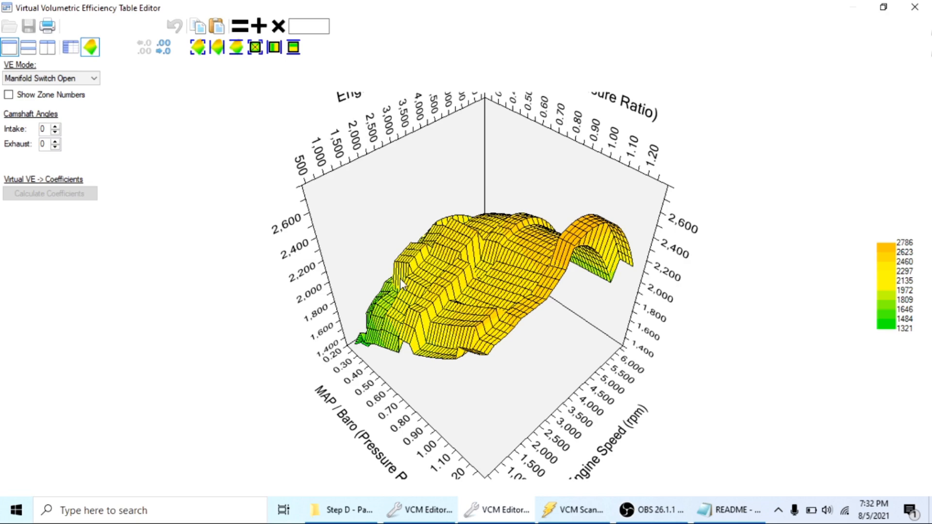
click(70, 47)
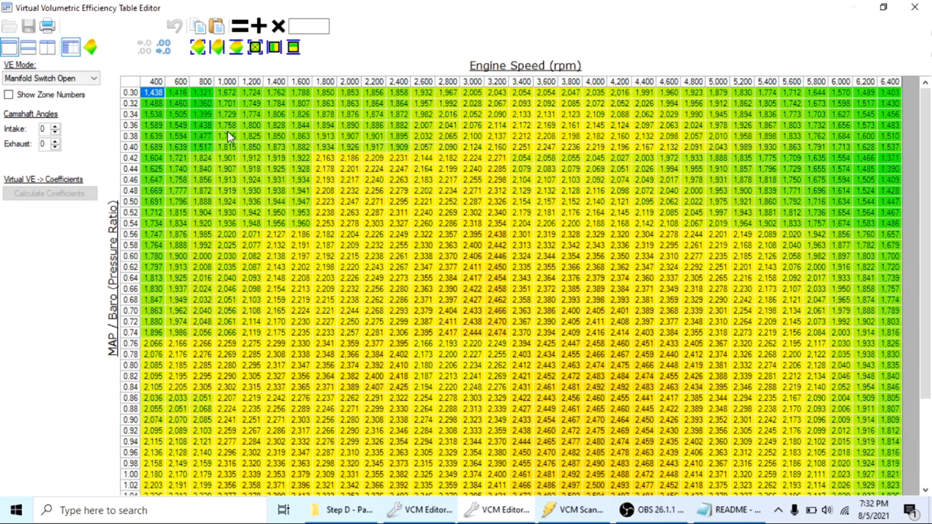
right_click(122, 77)
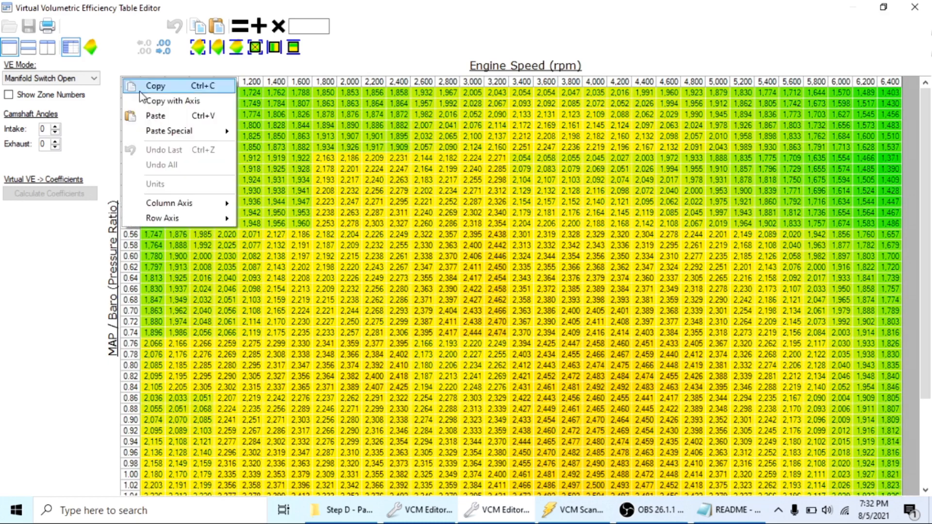
click(316, 188)
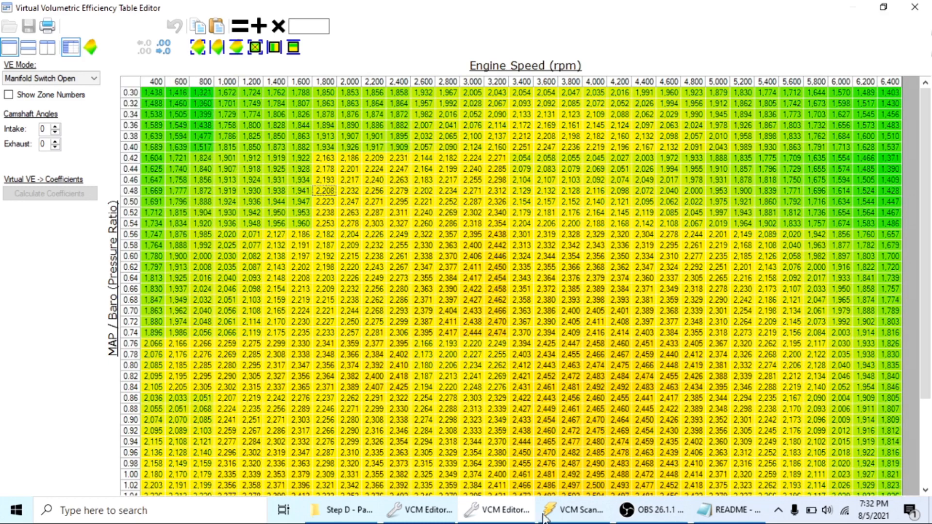
Switch to VCM Scanner and review the SD - 4 BAR MAP graph's errors at the higher pressure ratios
mouse_move(673, 505)
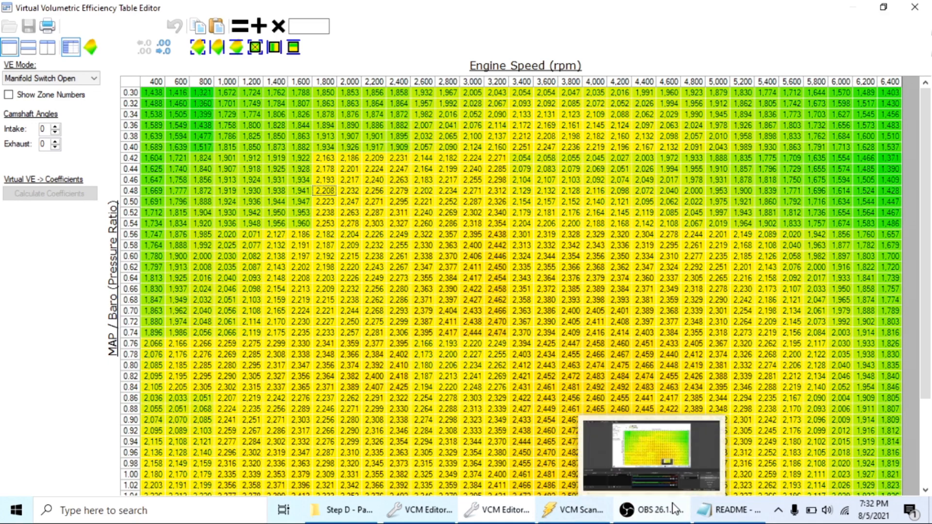
click(581, 510)
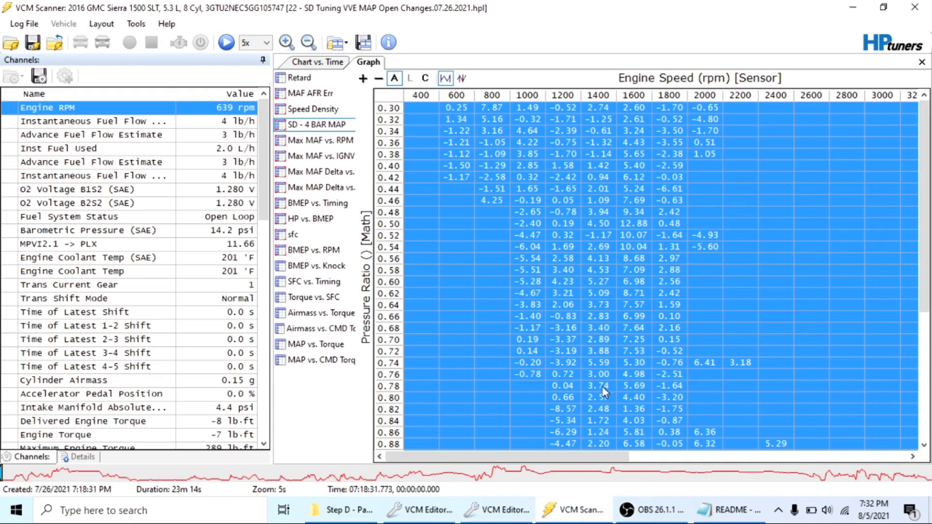
click(594, 367)
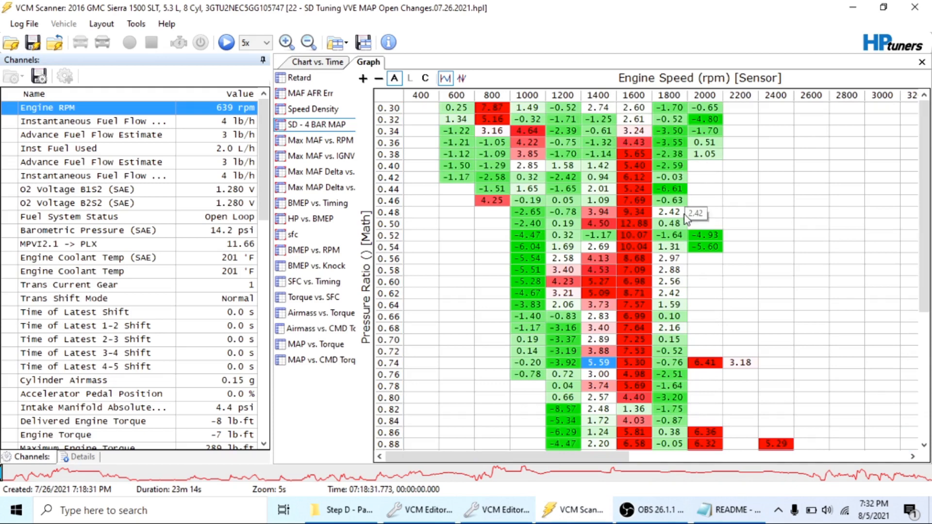
scroll(683, 214, down, 6)
scroll(683, 215, up, 3)
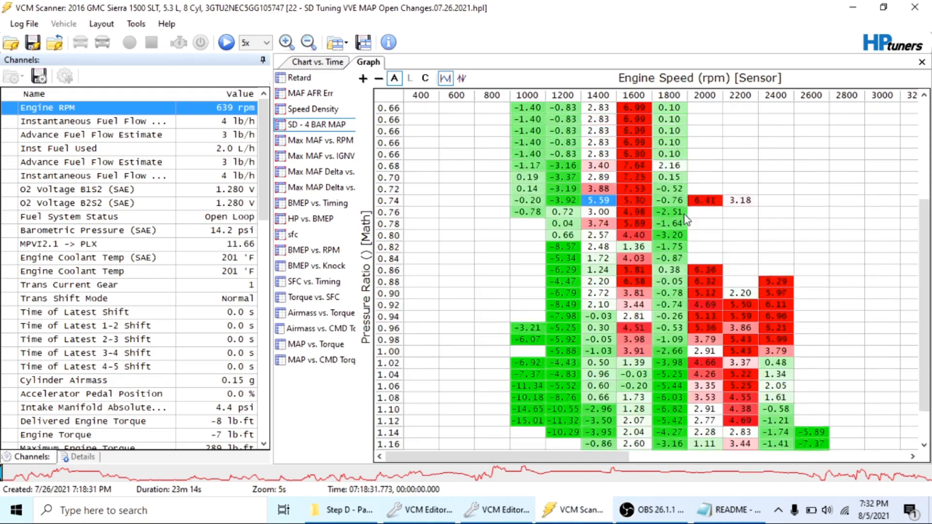
Examine the SD - 4 BAR MAP graph's errors across the low and high pressure ratios, including the 1000 rpm cells from 0.48 to 0.64
scroll(684, 214, down, 4)
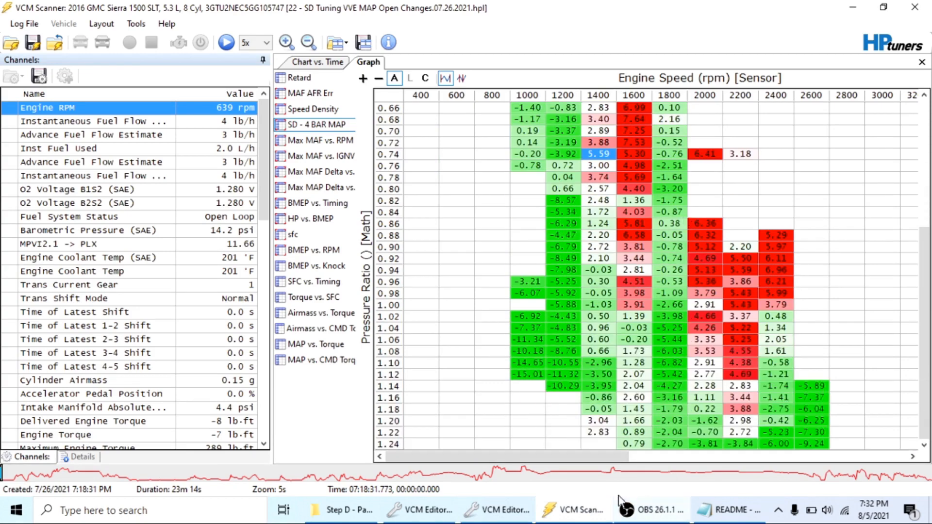
scroll(659, 380, up, 3)
scroll(659, 380, up, 3)
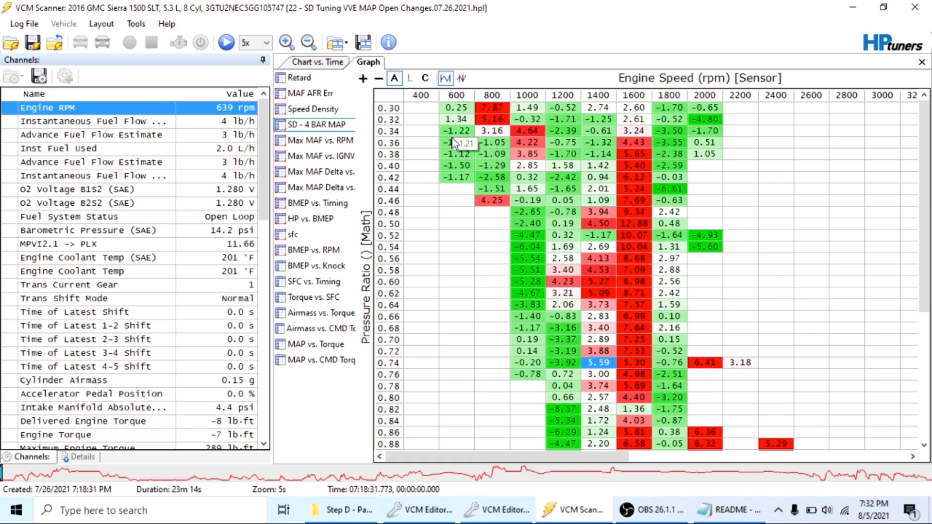
click(458, 107)
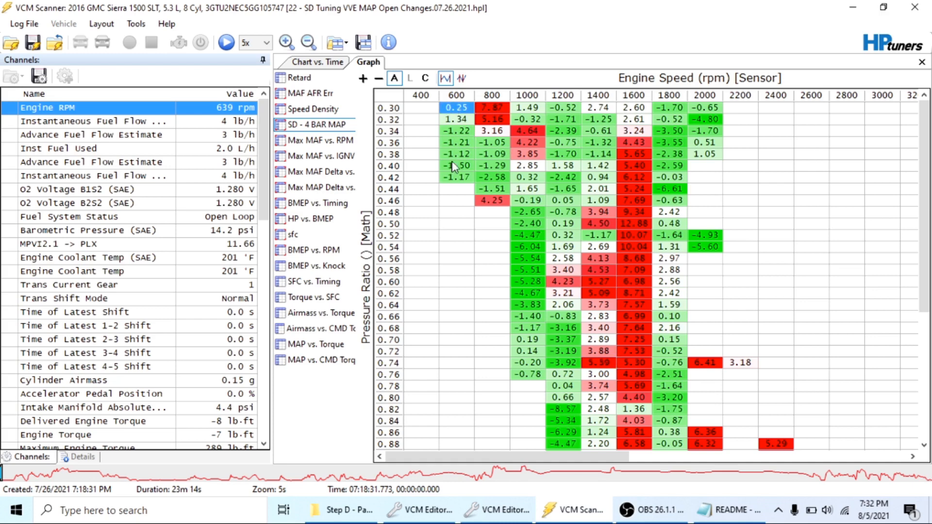
click(456, 178)
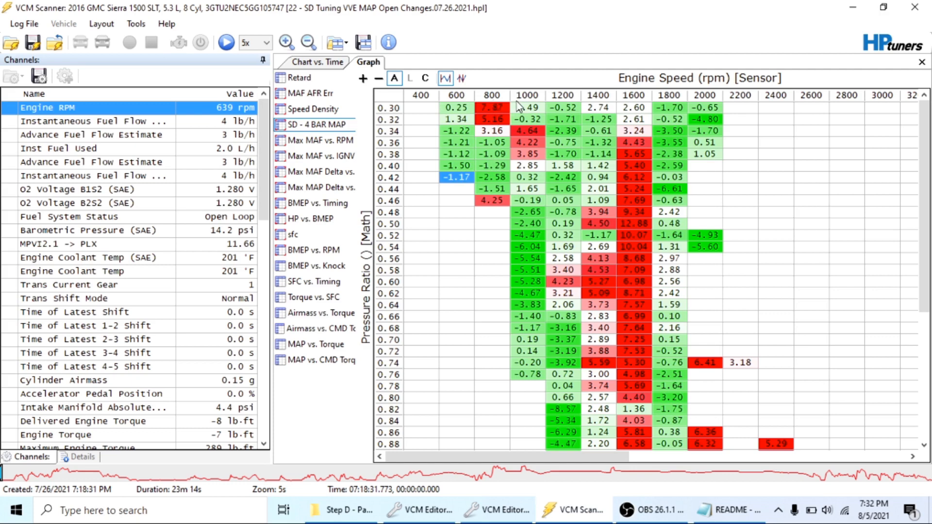
drag(533, 211, 534, 306)
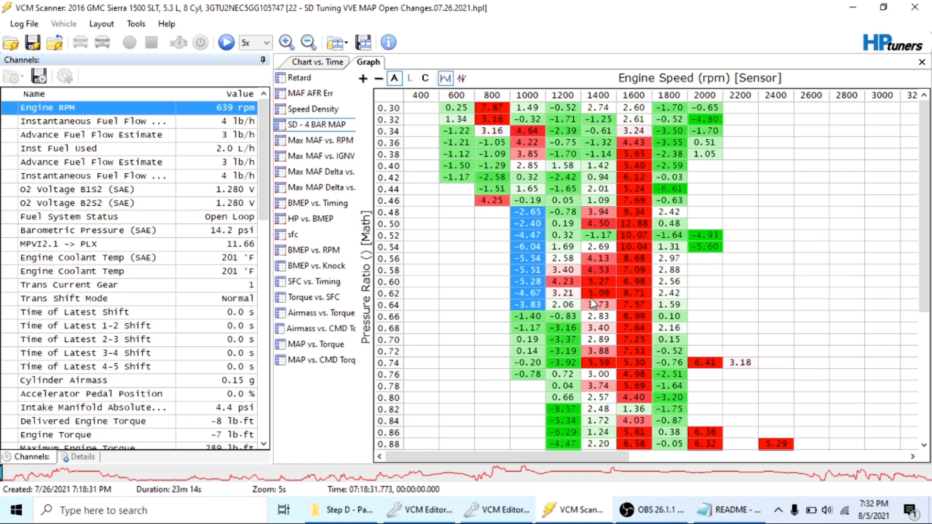
click(563, 119)
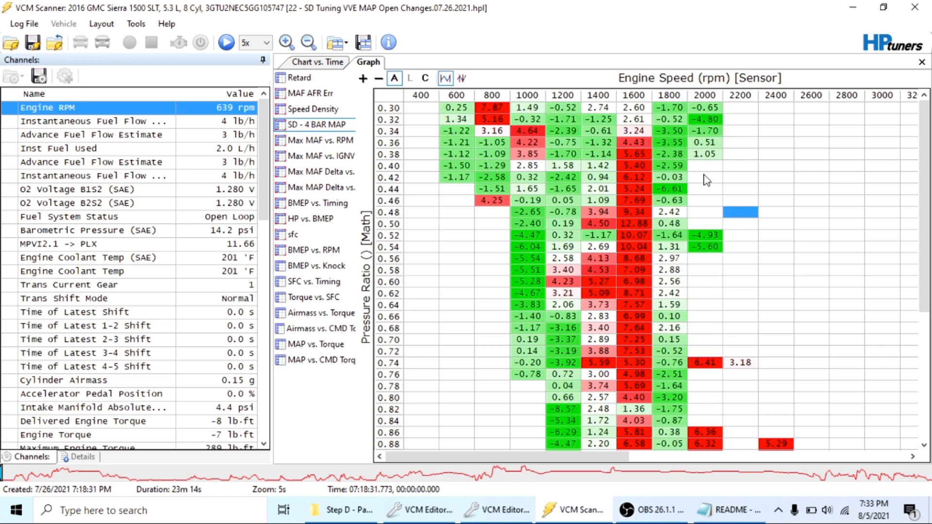
scroll(707, 180, down, 6)
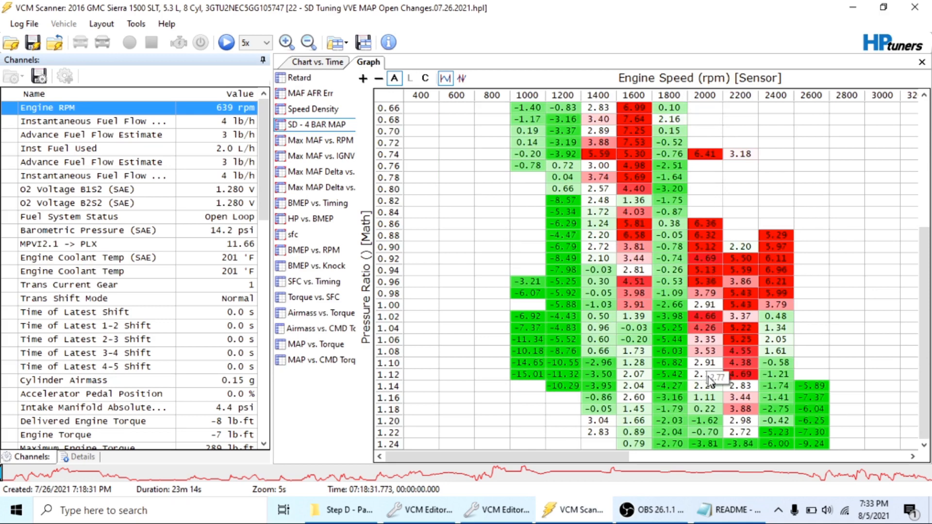
scroll(686, 259, up, 6)
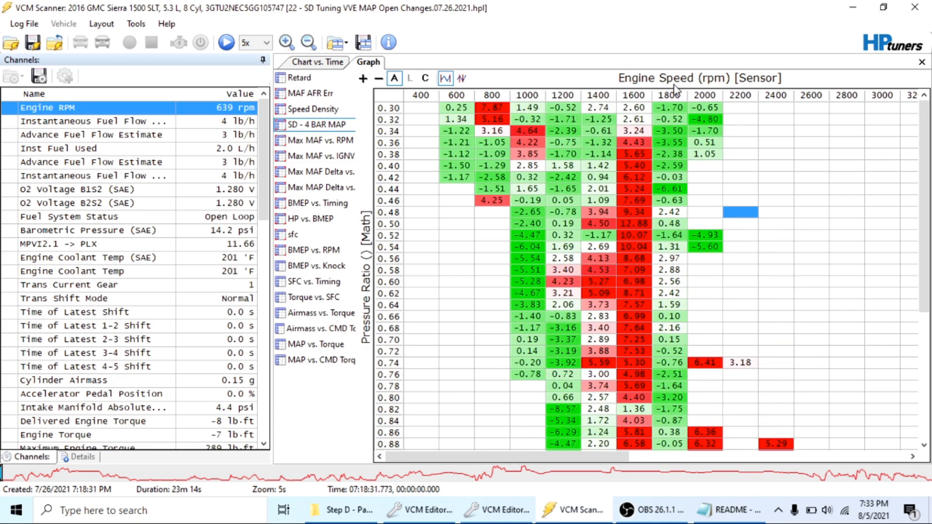
Compare the Manifold Switch Open VVE tables of the two VCM Editor windows as 3D surfaces
click(422, 510)
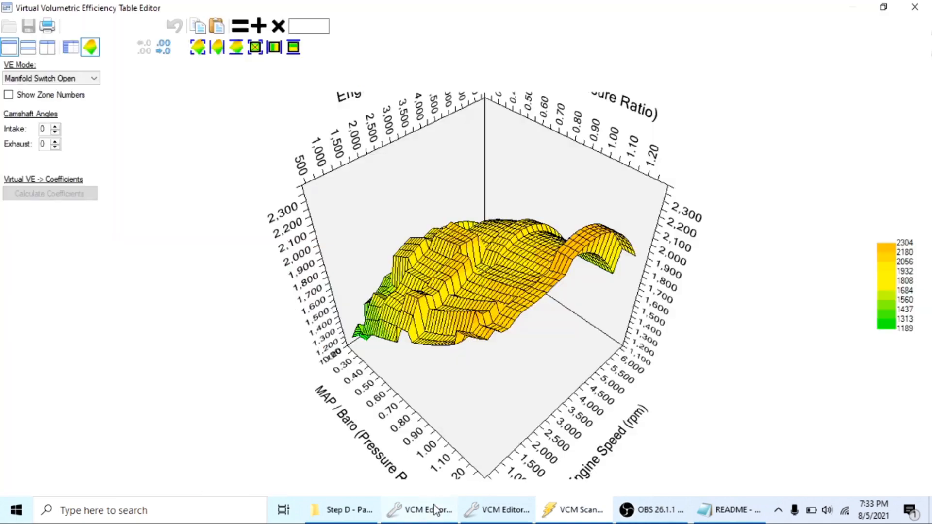
click(497, 516)
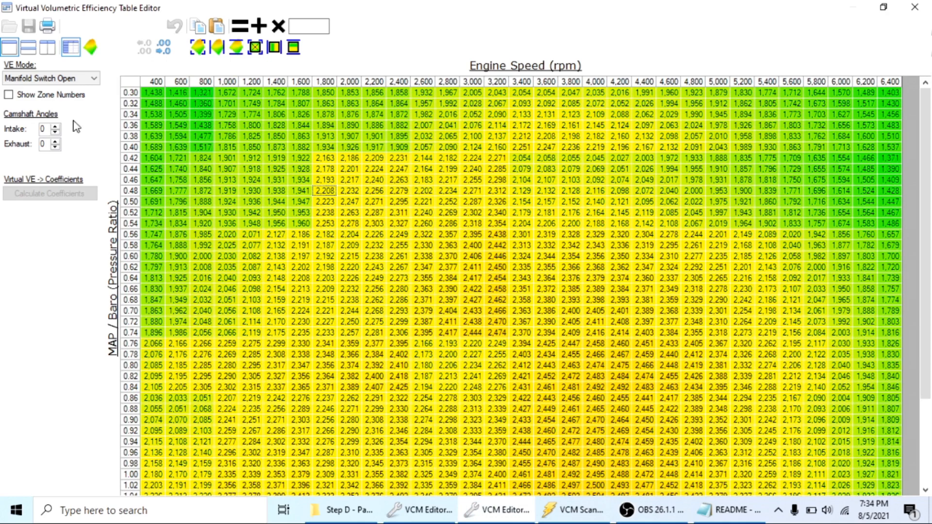
click(92, 48)
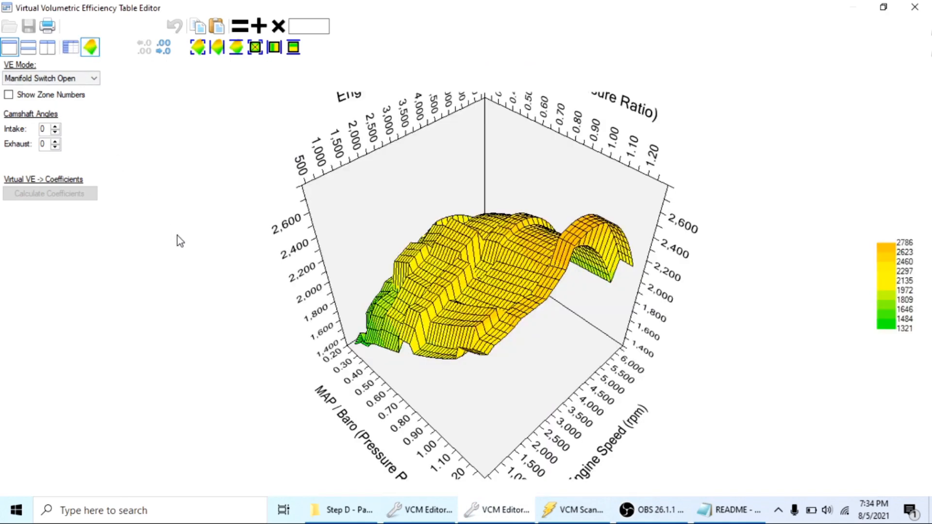
click(441, 515)
click(490, 513)
Show the second VCM Editor's VVE table as numbers, select its 1,200 to 1,800 rpm columns, and review that range in VCM Scanner's SD graph
click(67, 50)
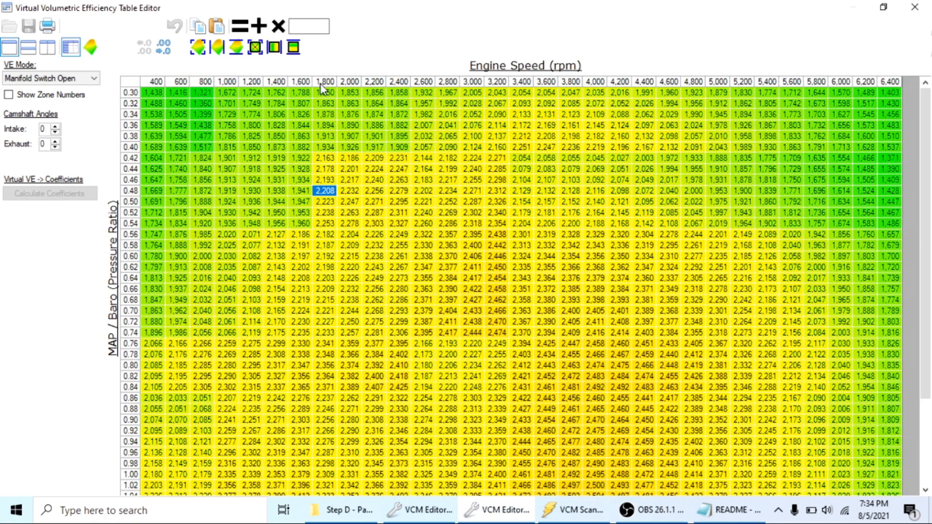
drag(255, 86, 324, 98)
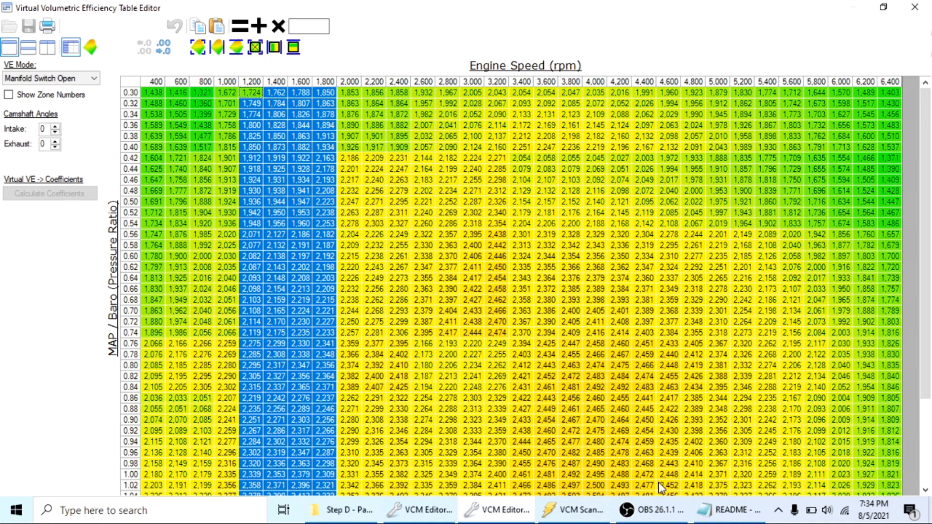
click(581, 514)
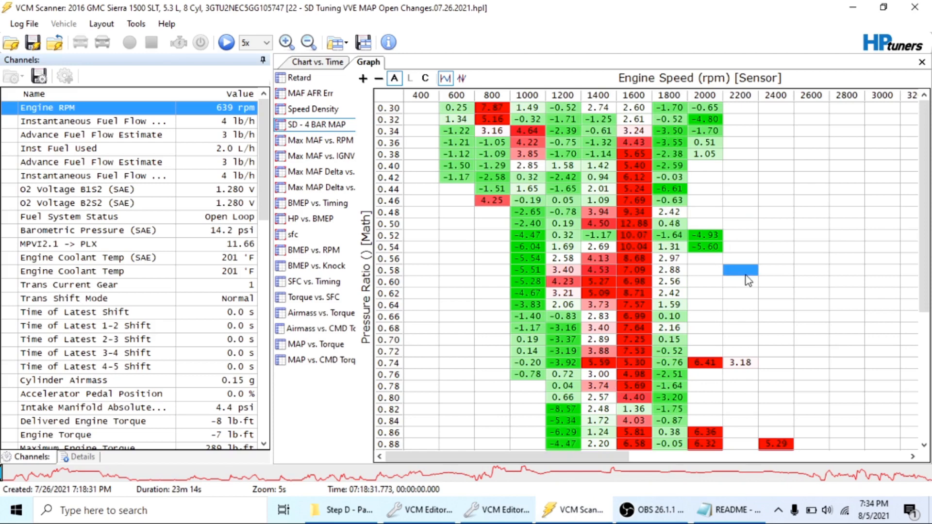
scroll(682, 269, down, 2)
scroll(682, 270, down, 4)
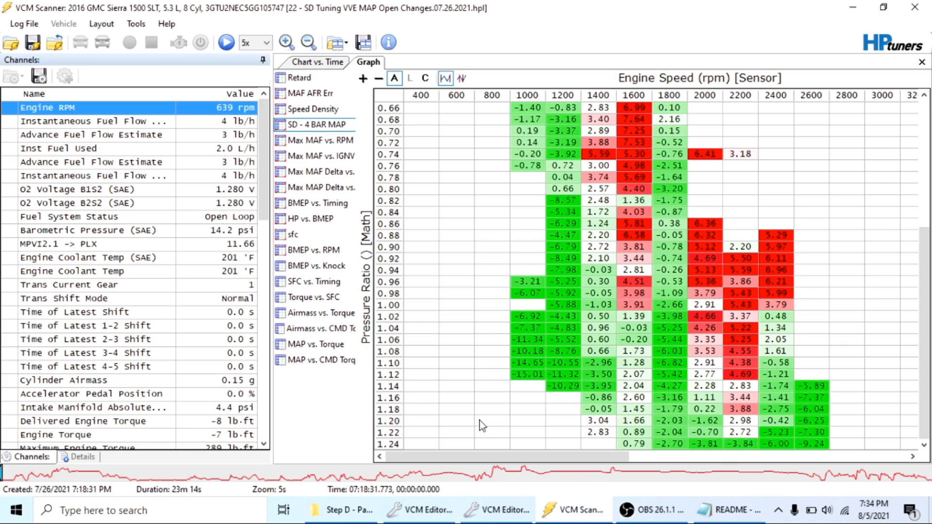
View the first VCM Editor's VVE surface again, and display the second VCM Editor's table as a 3D surface for comparison
click(439, 511)
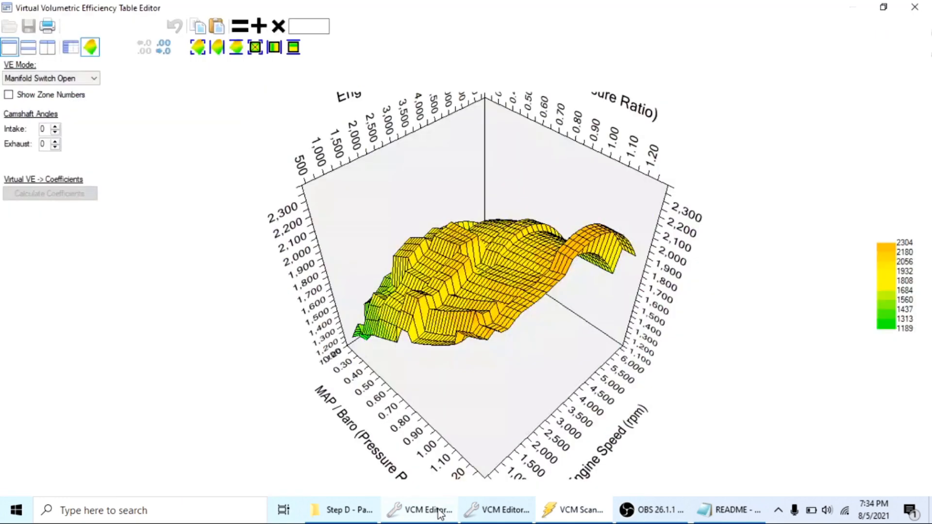
click(500, 511)
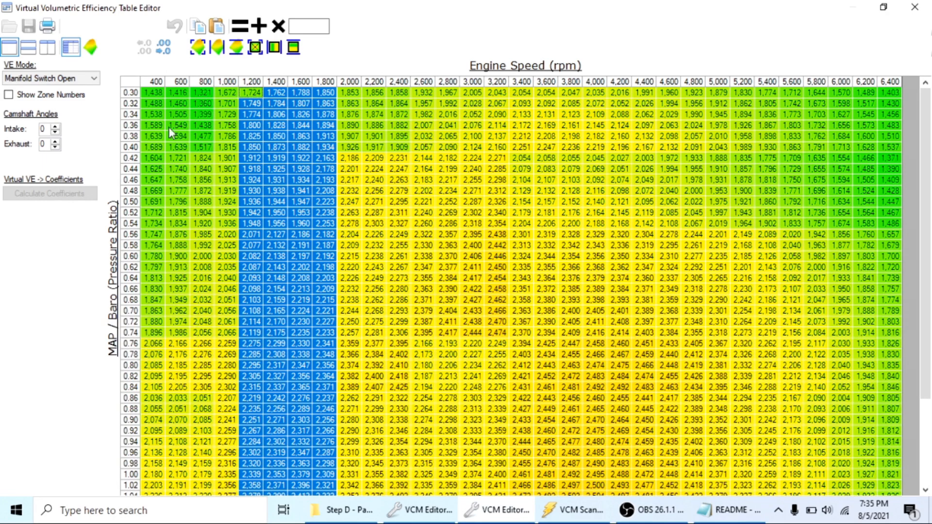
click(97, 50)
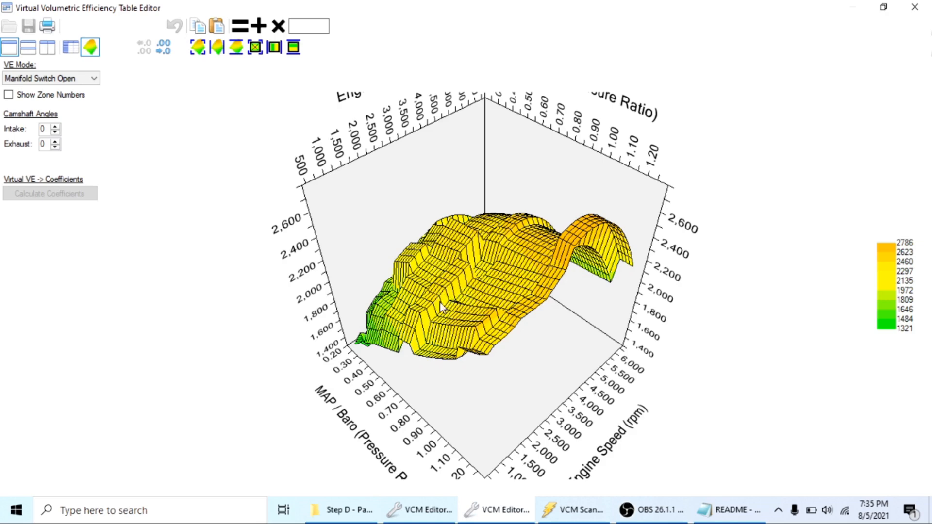
Check the SD - 4 BAR MAP graph in VCM Scanner, and display the first VCM Editor's VVE table as numbers
click(600, 510)
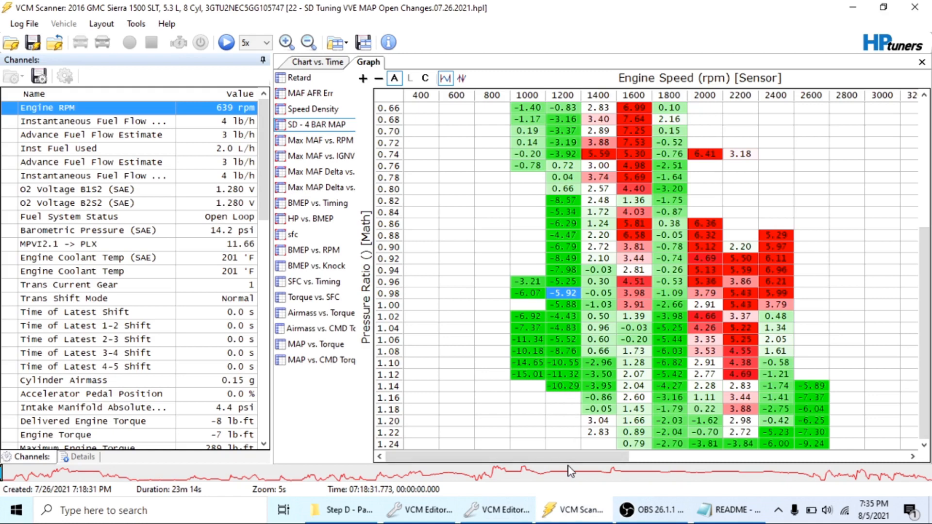
mouse_move(555, 511)
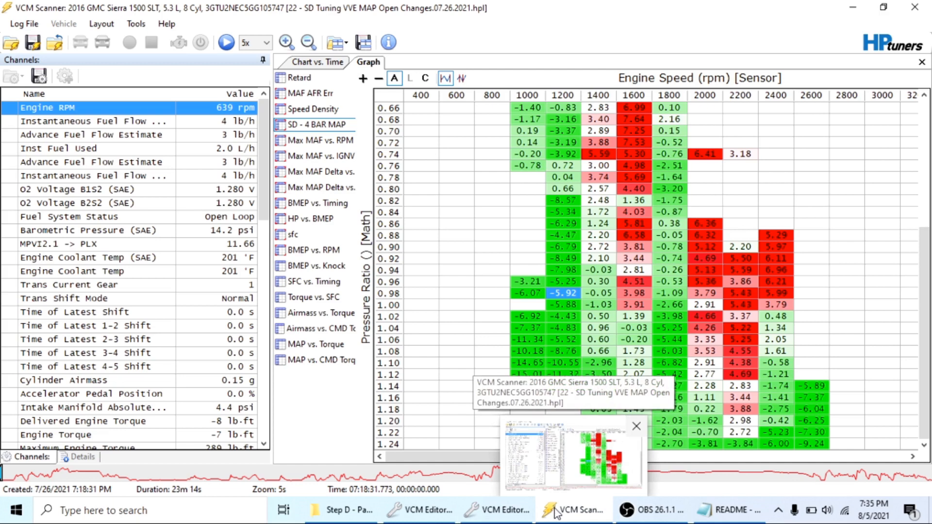
click(443, 439)
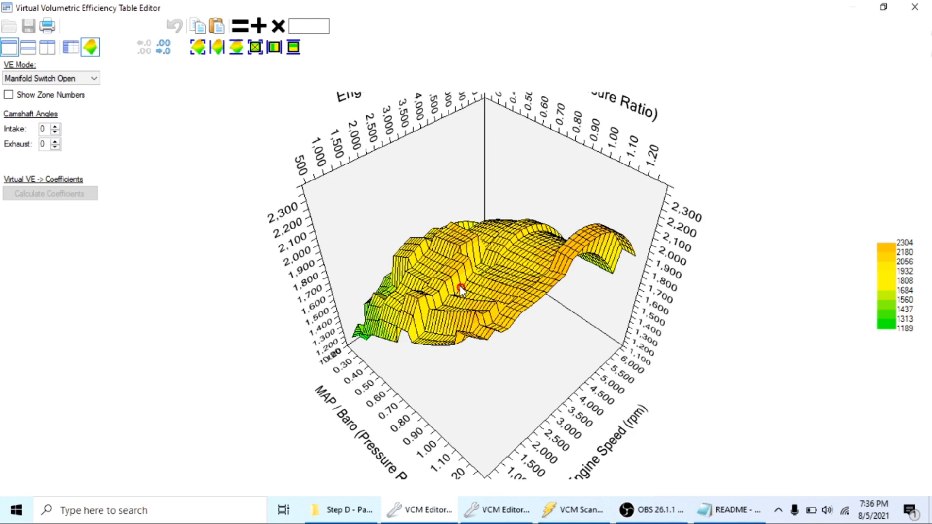
mouse_move(494, 508)
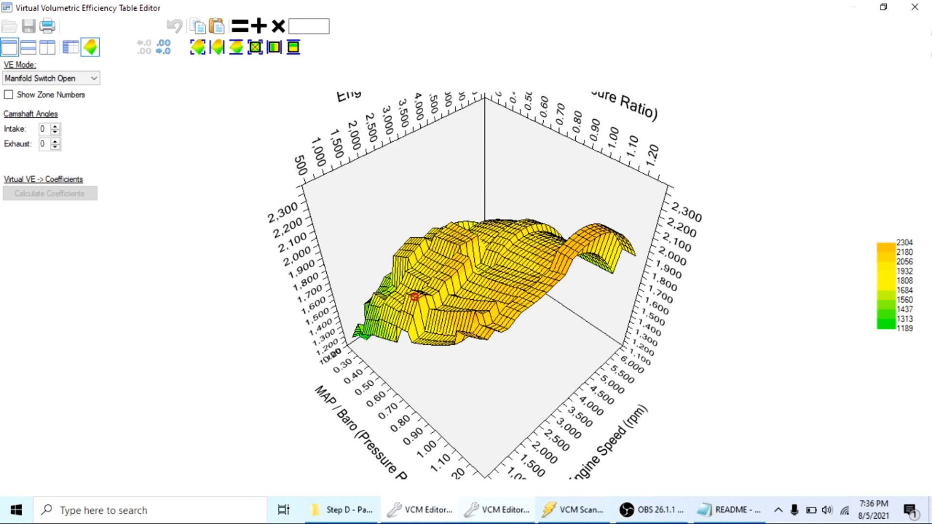
click(71, 47)
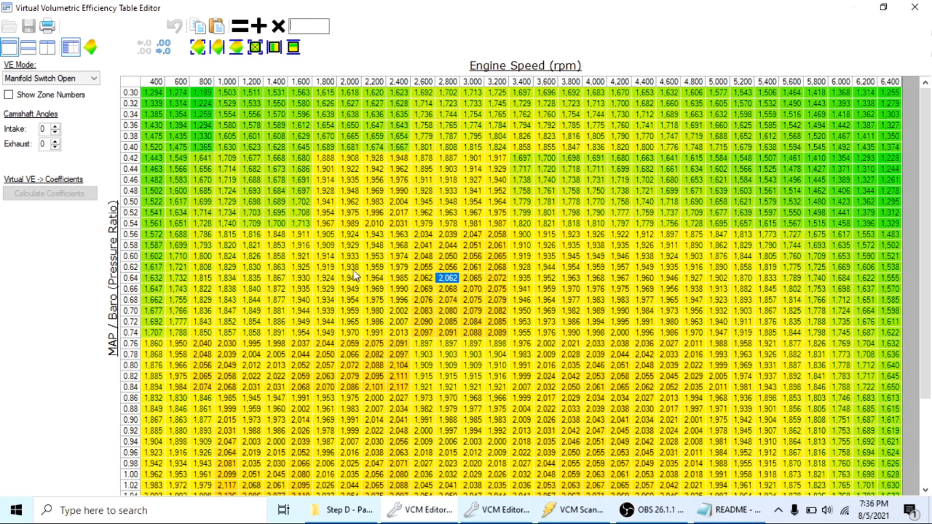
Open Calculator and work out the multiplier for a 3 percent reduction: 100 minus 3, divided by 100
click(17, 510)
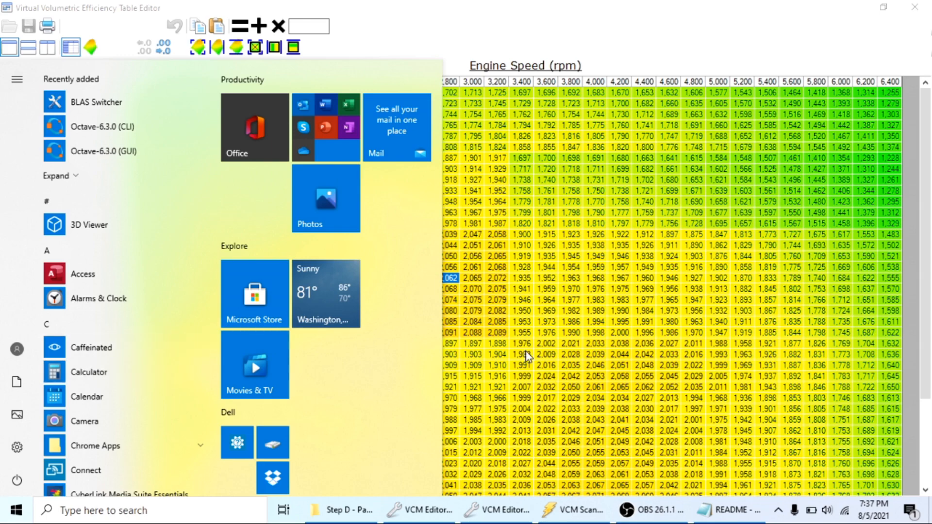
key(XF86Calculator)
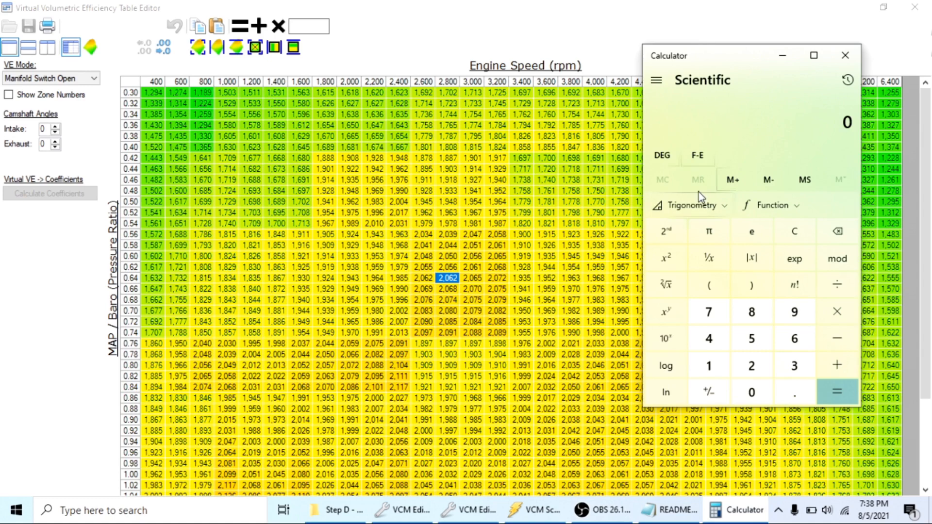
click(710, 370)
click(752, 390)
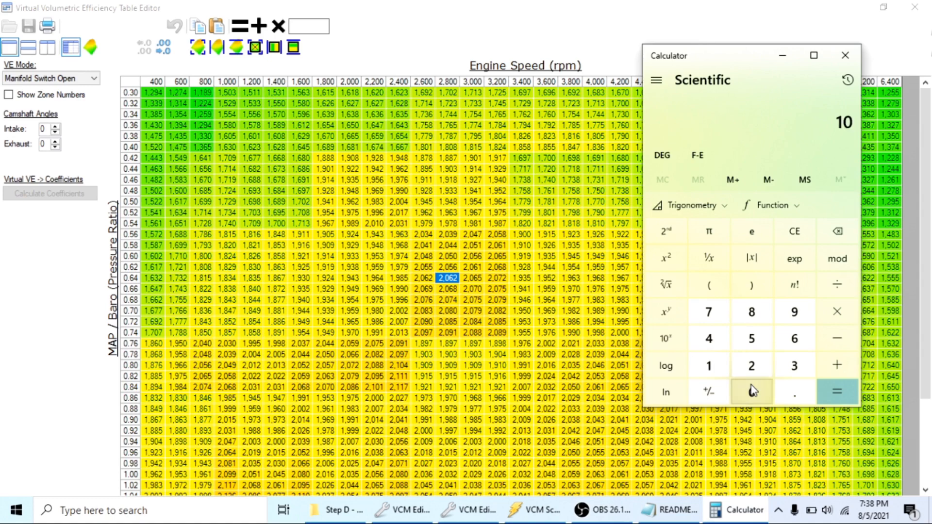
click(753, 391)
click(838, 333)
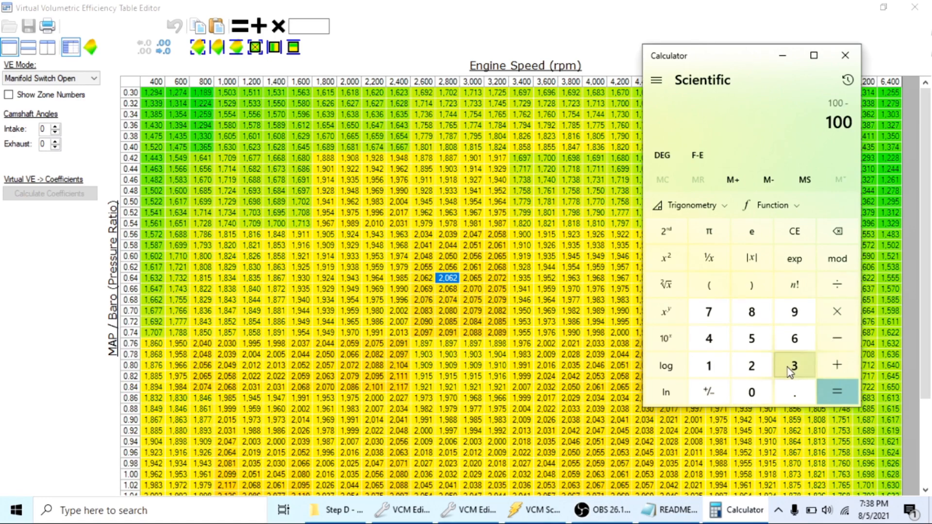
click(787, 368)
click(836, 387)
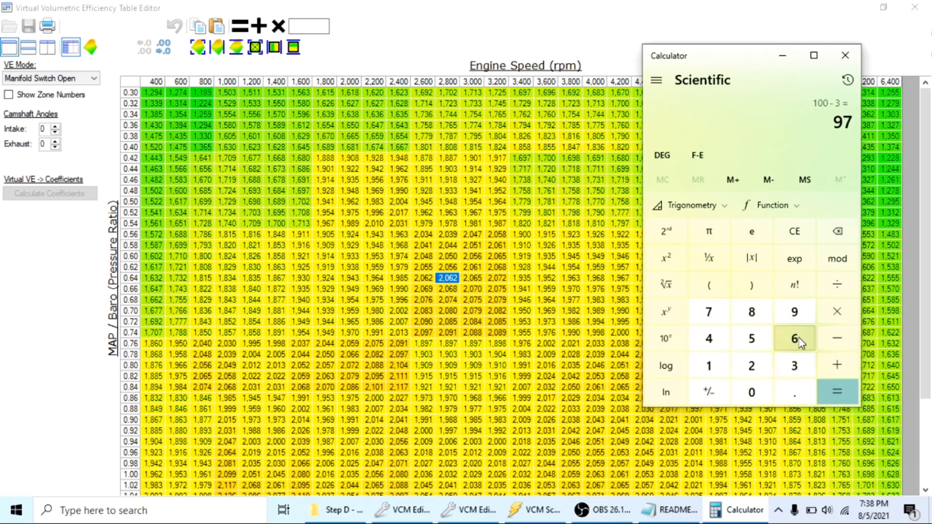
click(833, 287)
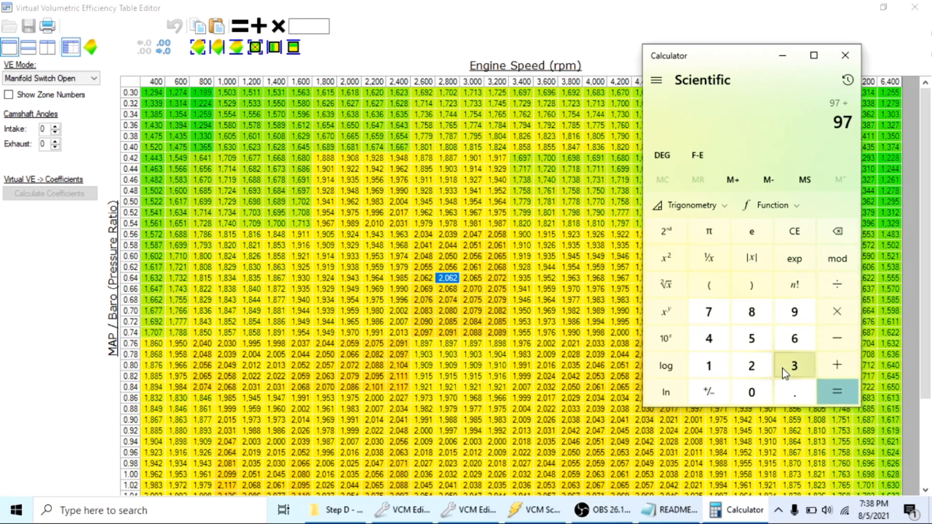
text(100)
click(838, 388)
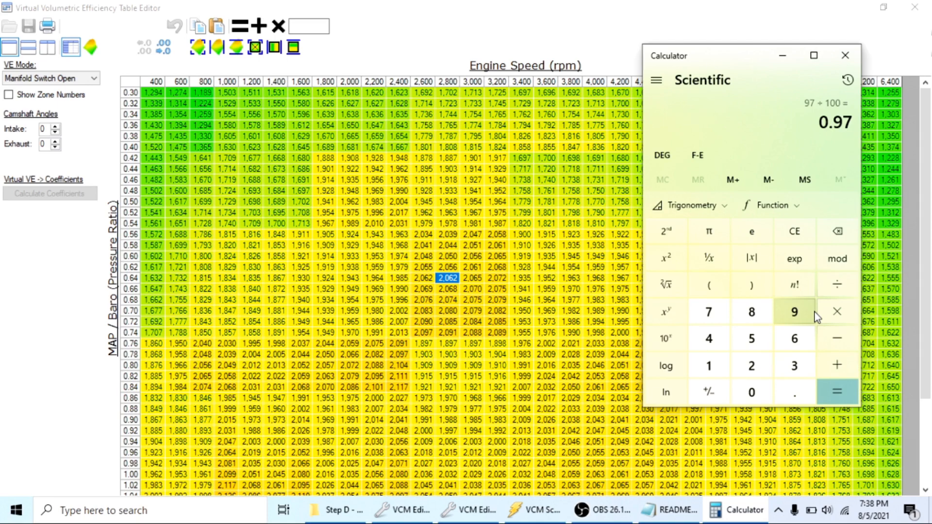
Enter .97 as the multiplier in the VVE table editor, select the 1,200 to 1,800 rpm columns, and clear both again
click(311, 25)
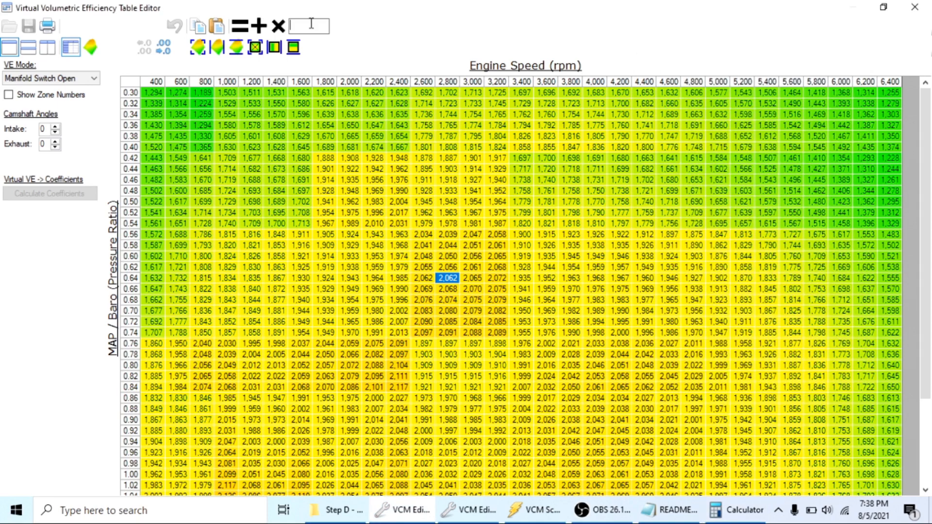
text(.97)
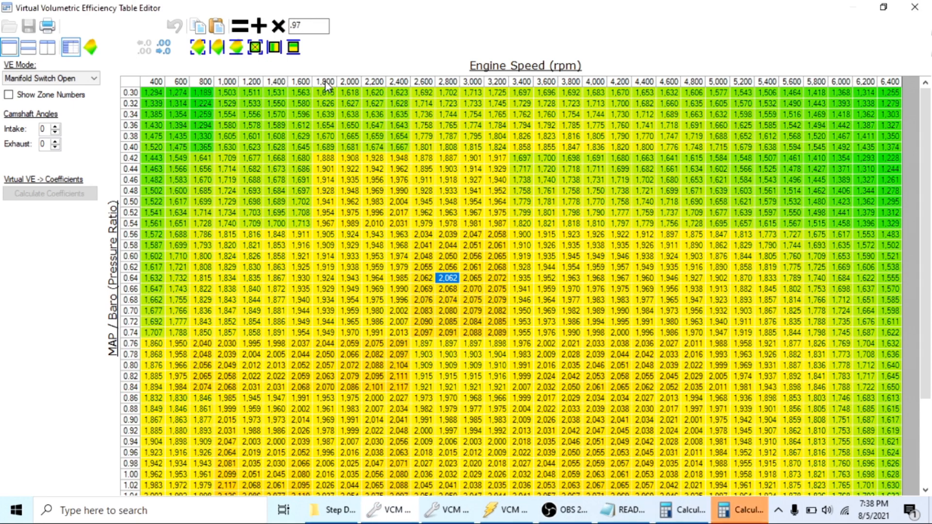
drag(251, 88, 324, 92)
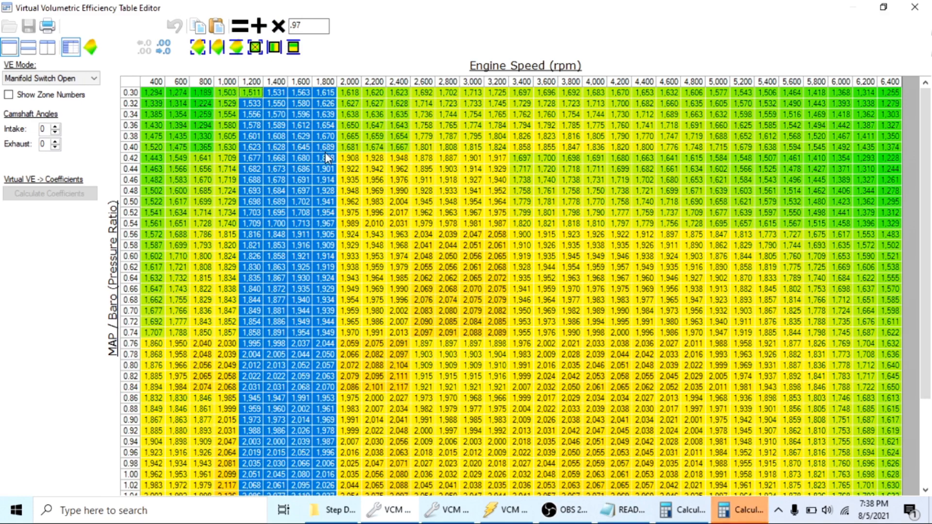
click(359, 171)
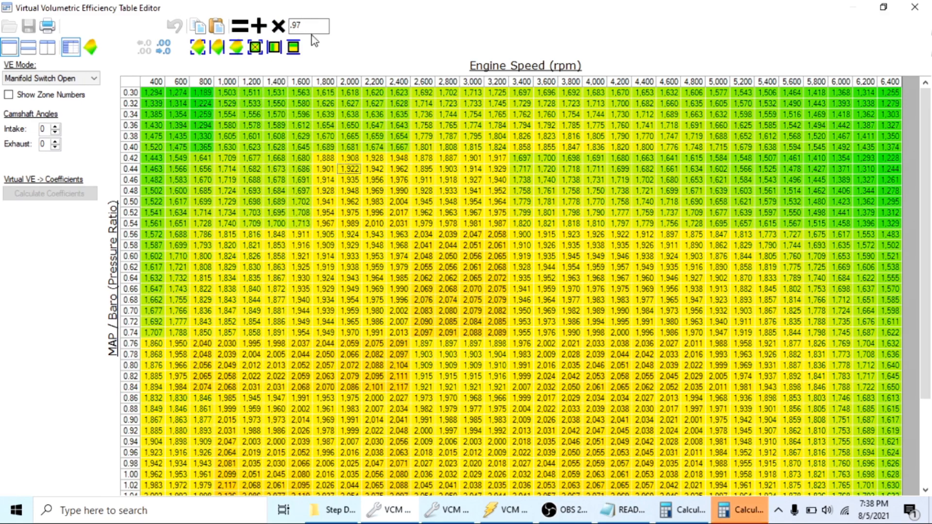
drag(313, 25, 295, 26)
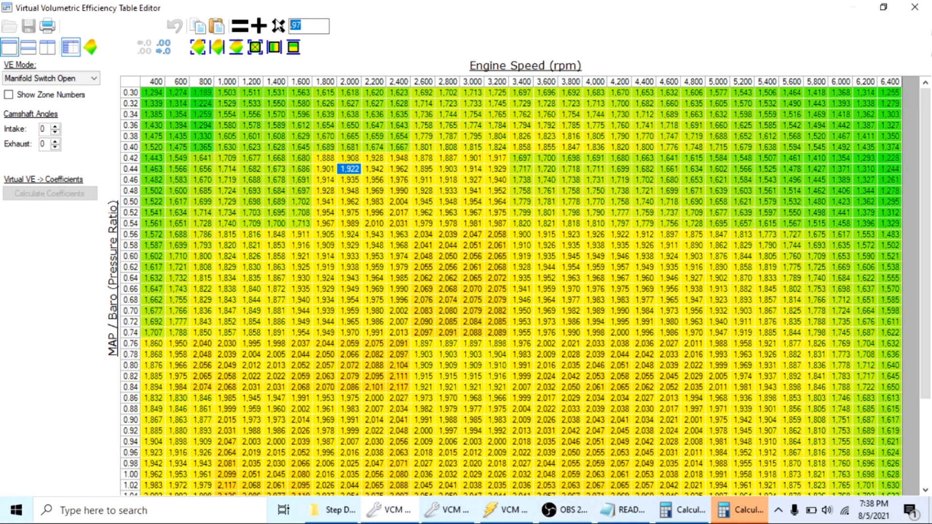
key(BackSpace)
Return to Calculator and start working out the multiplier for a 3 percent increase: 100 plus 3, followed by a division
click(680, 510)
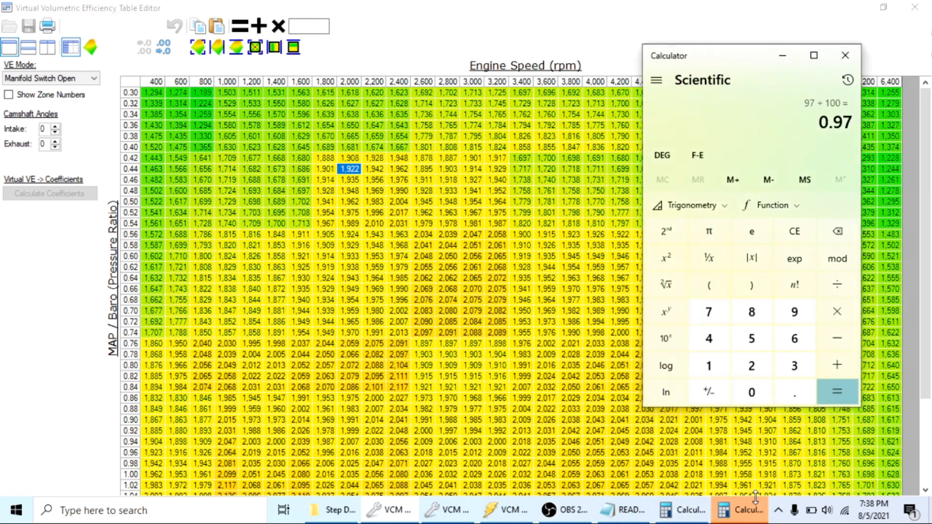
click(808, 219)
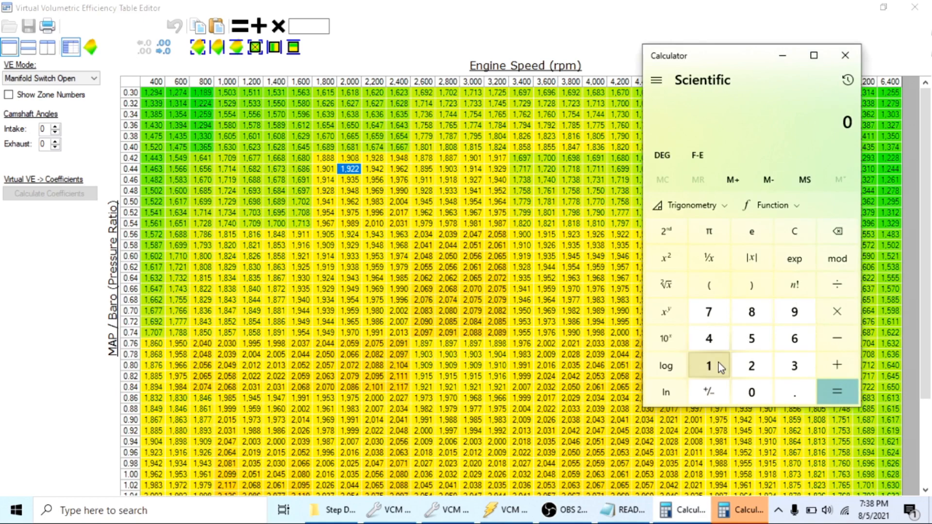
text(100)
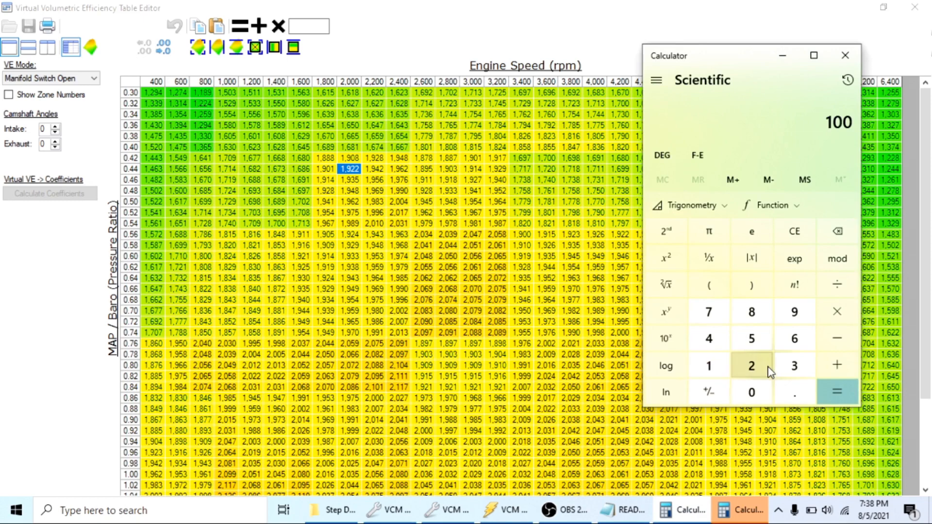
click(837, 373)
text(3)
click(838, 389)
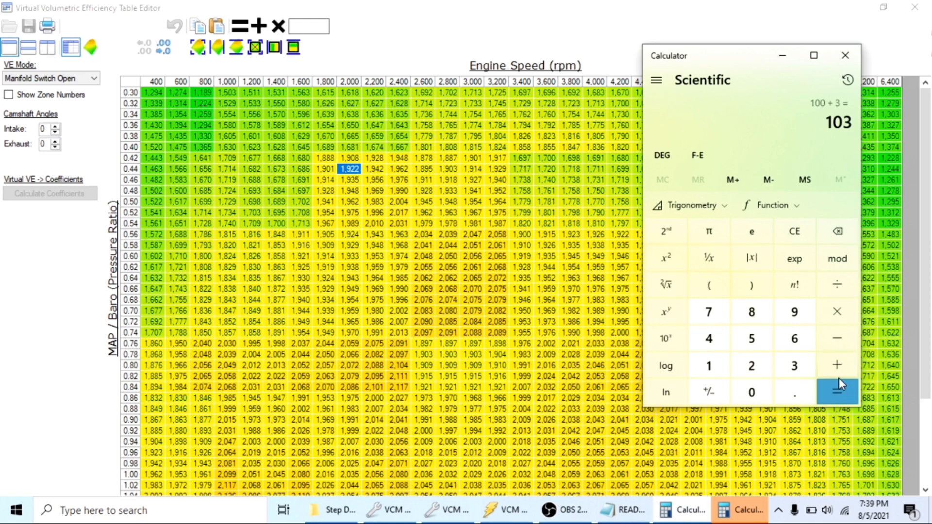
click(834, 287)
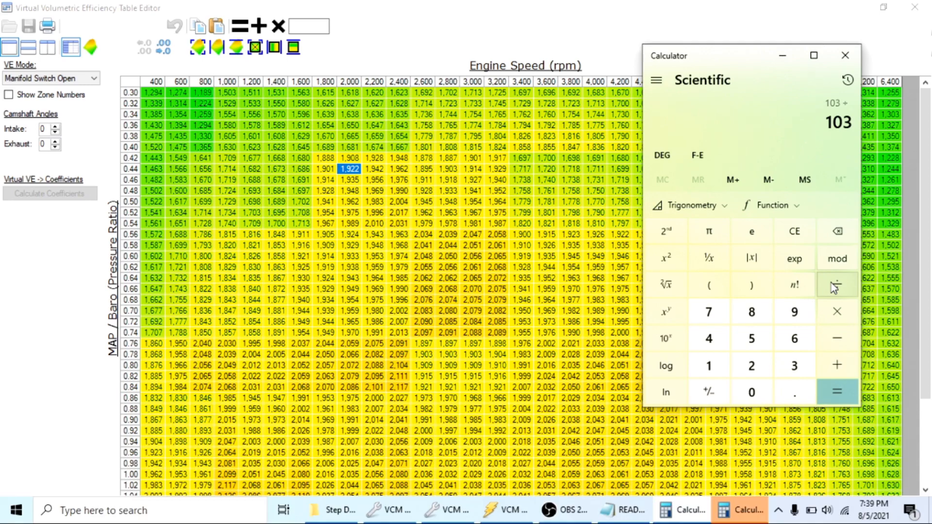
Enter 1.03 as the multiplier in the VVE table editor and highlight the 1,200 to 1,800 rpm columns it would apply to
click(305, 78)
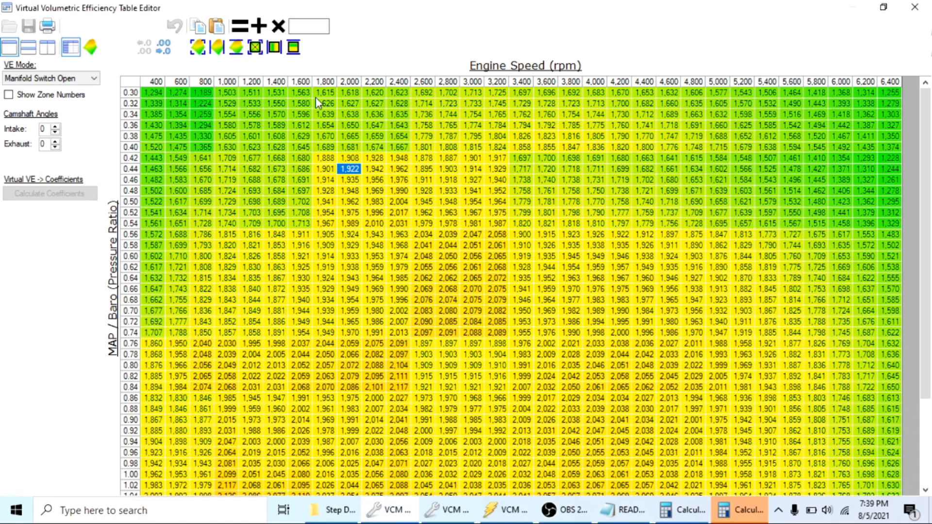
text(1.03)
click(266, 86)
drag(274, 92, 321, 92)
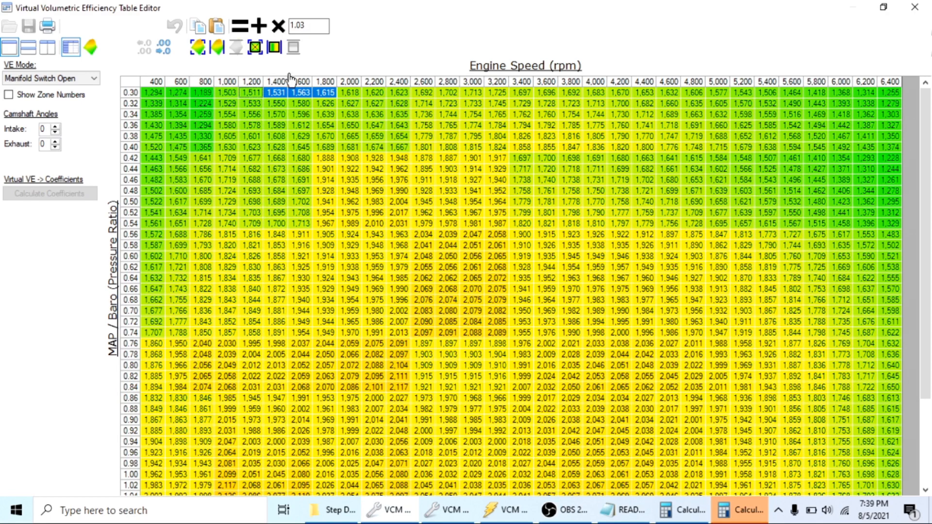
drag(258, 82, 318, 80)
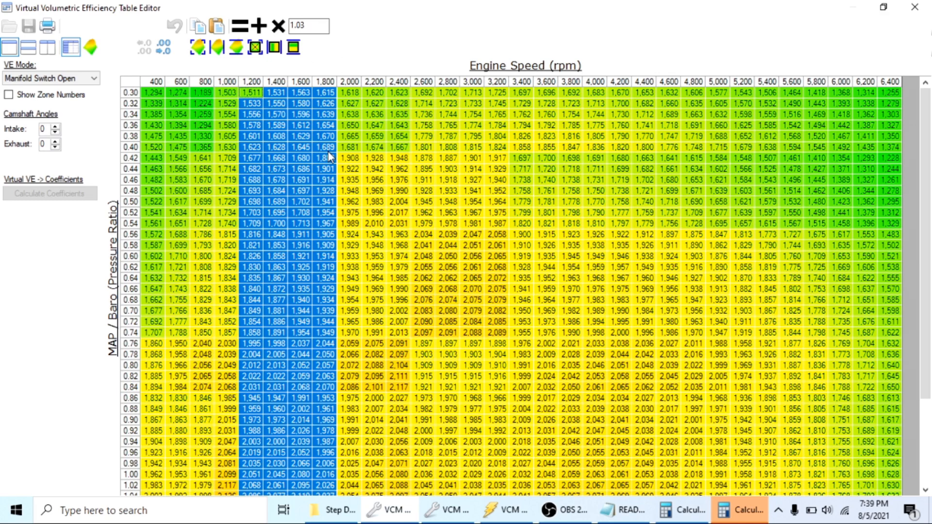
click(374, 169)
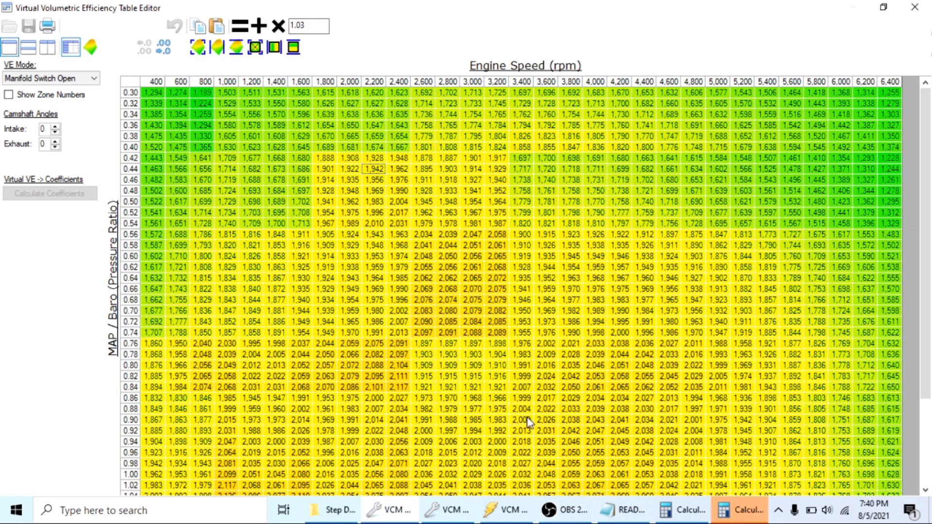
Switch to VCM Scanner's SD - 4 BAR MAP graph and highlight the 2,000 to 2,400 rpm cells from pressure ratio 0.86 to 0.98
click(505, 510)
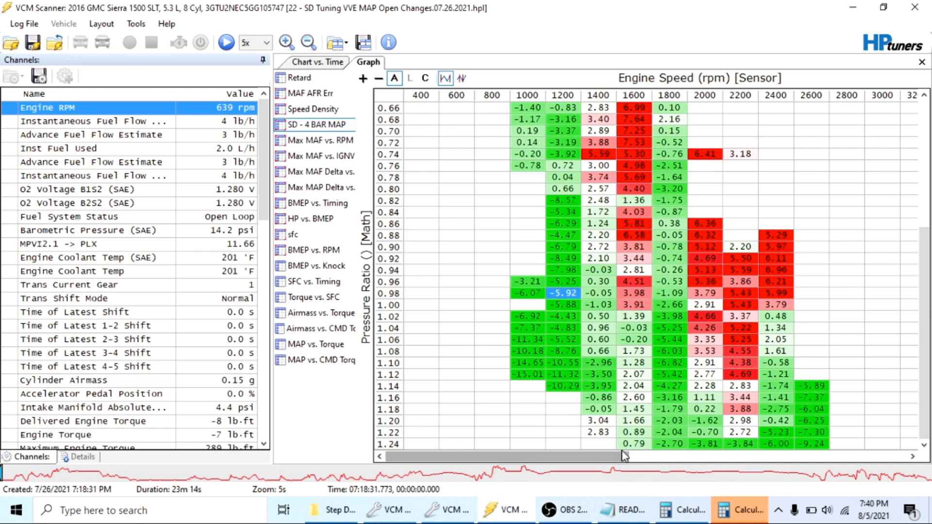
drag(624, 456, 729, 460)
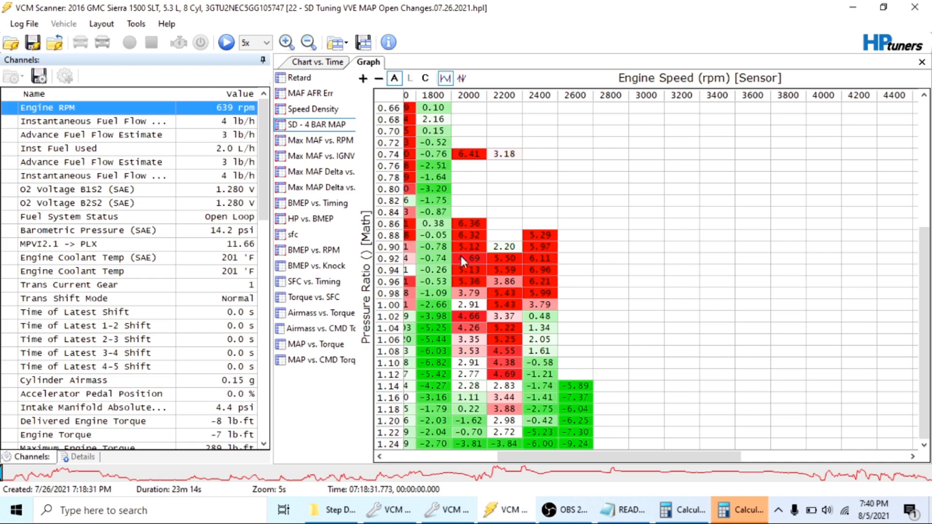
drag(462, 220, 548, 295)
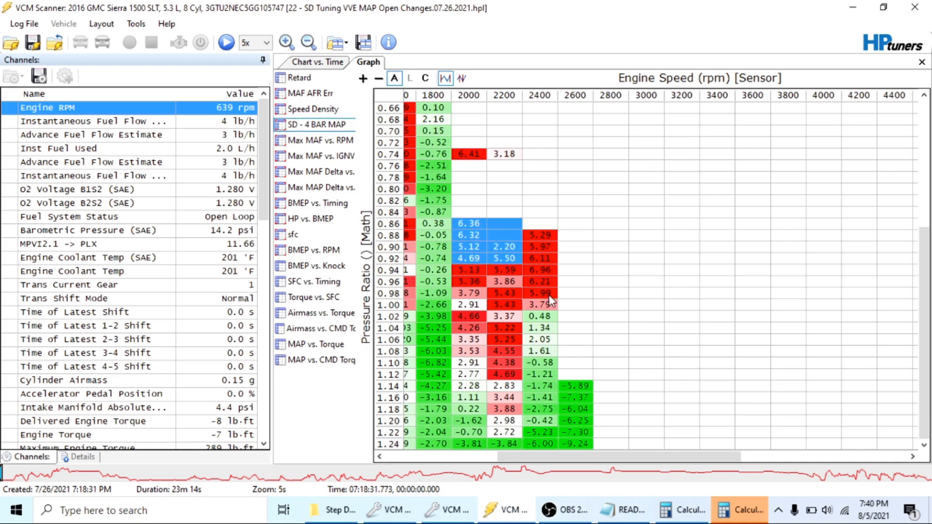
click(631, 298)
drag(666, 456, 581, 465)
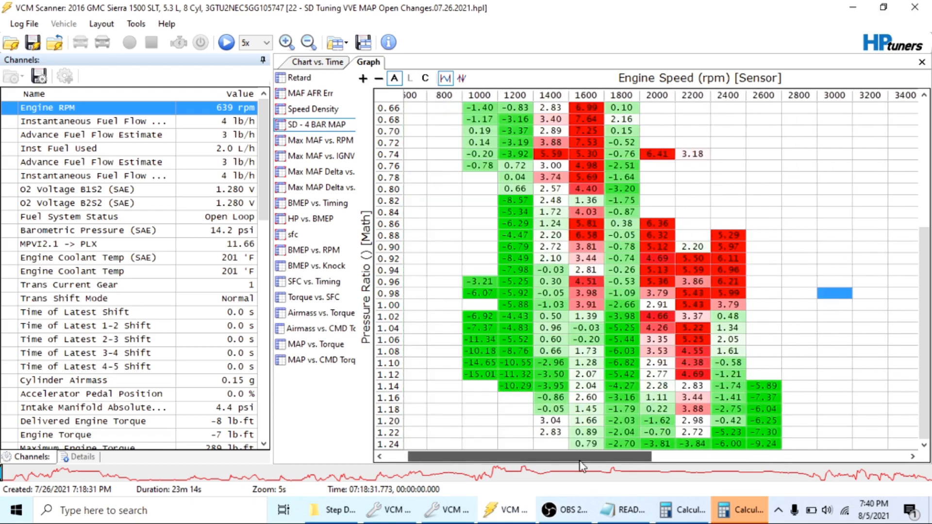
Examine the SD errors in the 1600 rpm column at pressure ratios below 0.88, against the 1800 rpm cells from 0.54 to 0.74
scroll(624, 380, up, 6)
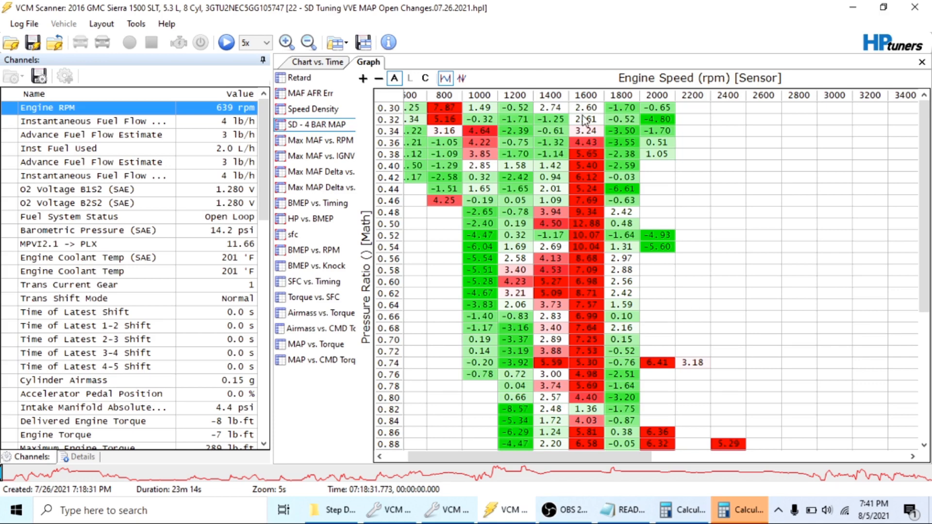
drag(585, 108, 588, 433)
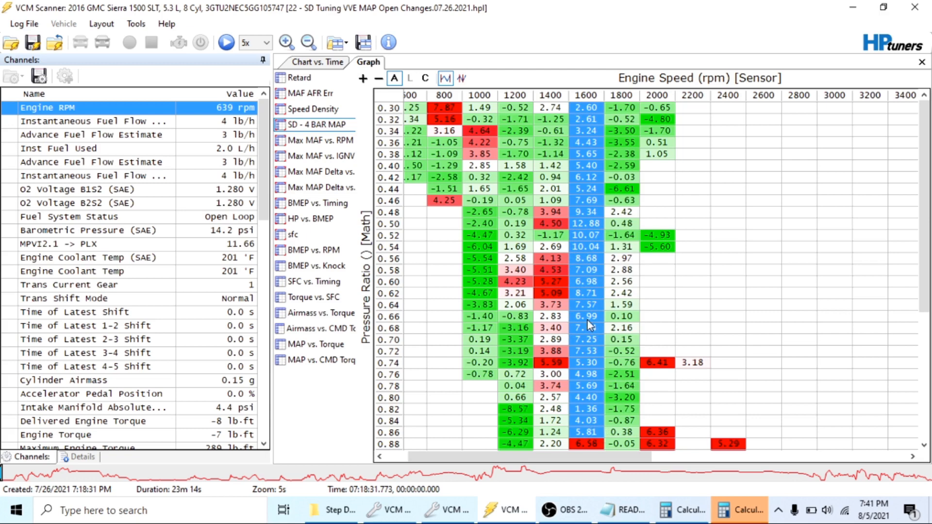
drag(619, 248, 621, 362)
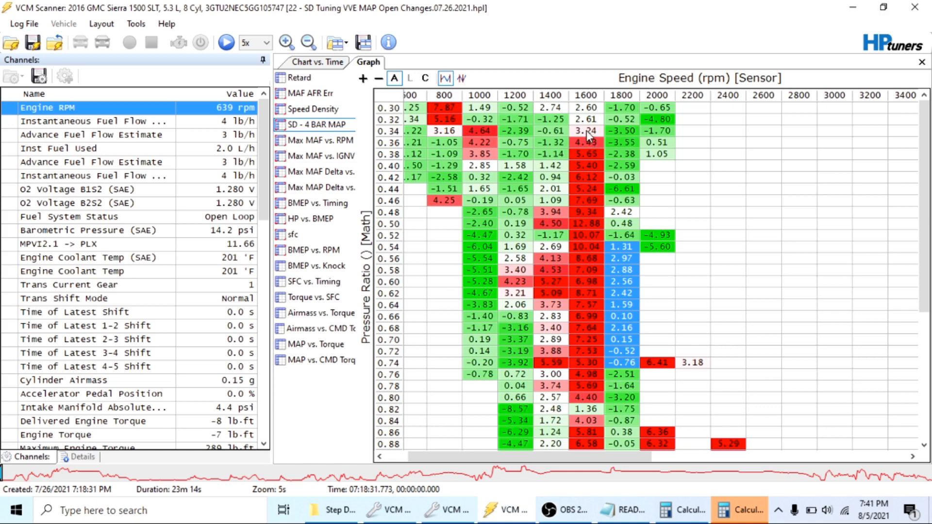
drag(587, 130, 591, 288)
drag(590, 364, 589, 394)
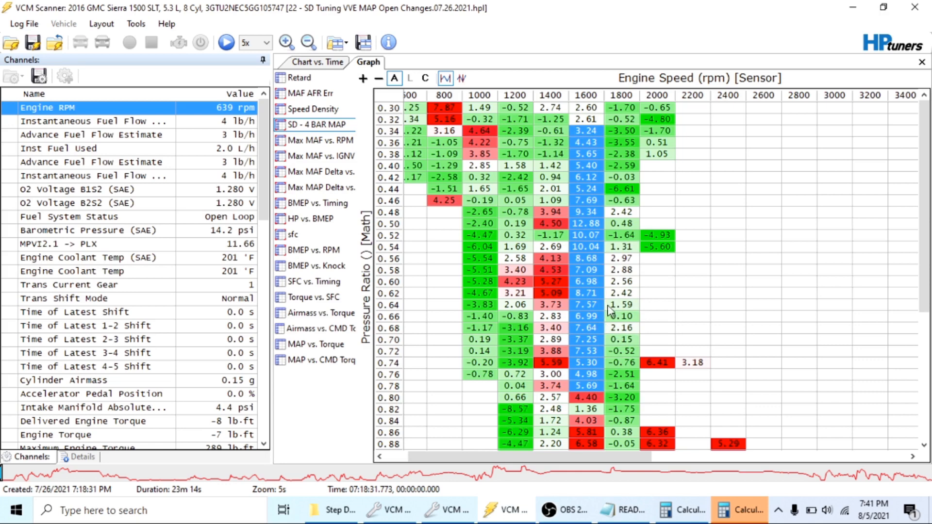
click(626, 295)
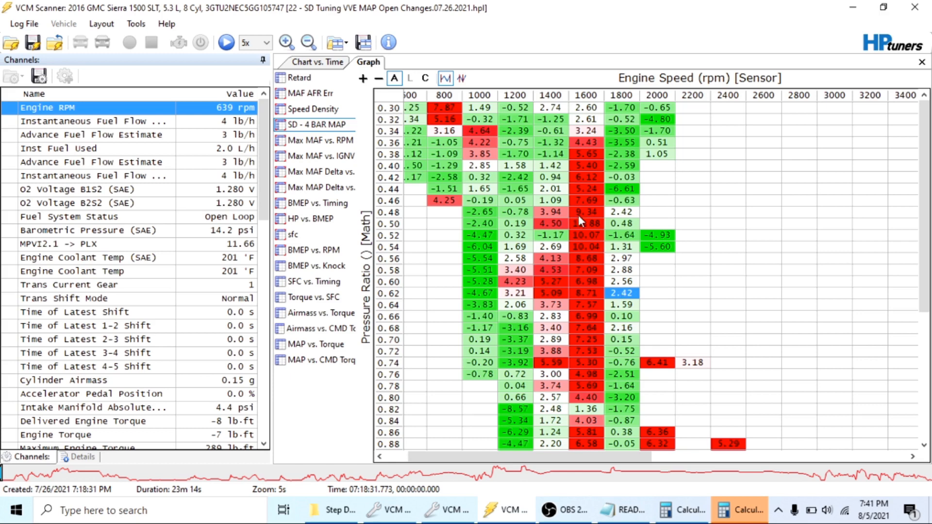
Compare the 1400, 1800 and 1600 rpm columns of the SD graph by highlighting their cells from about pressure ratio 0.34 down
drag(551, 132, 645, 226)
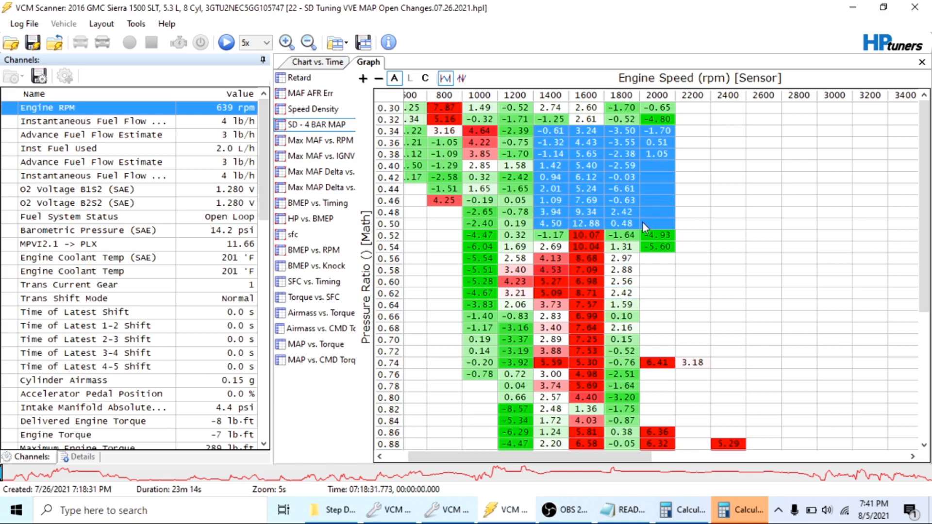
click(637, 175)
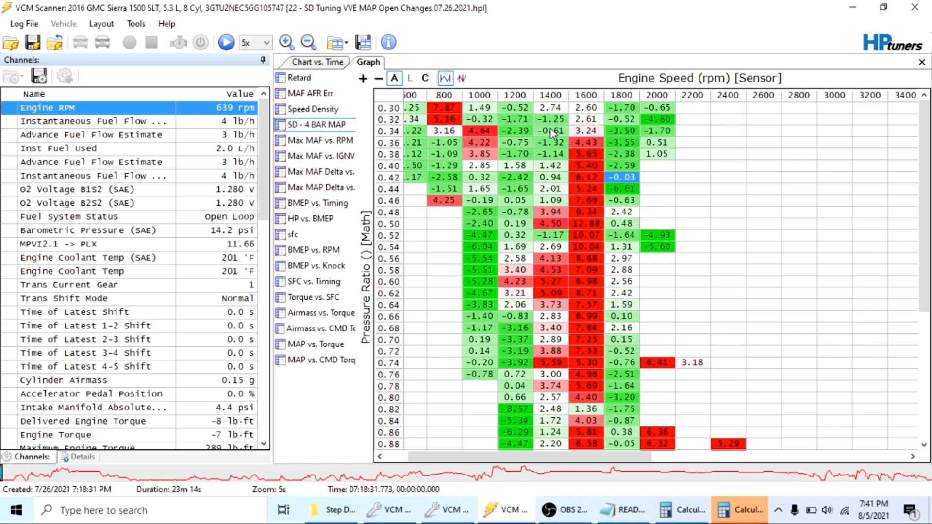
drag(550, 128, 556, 428)
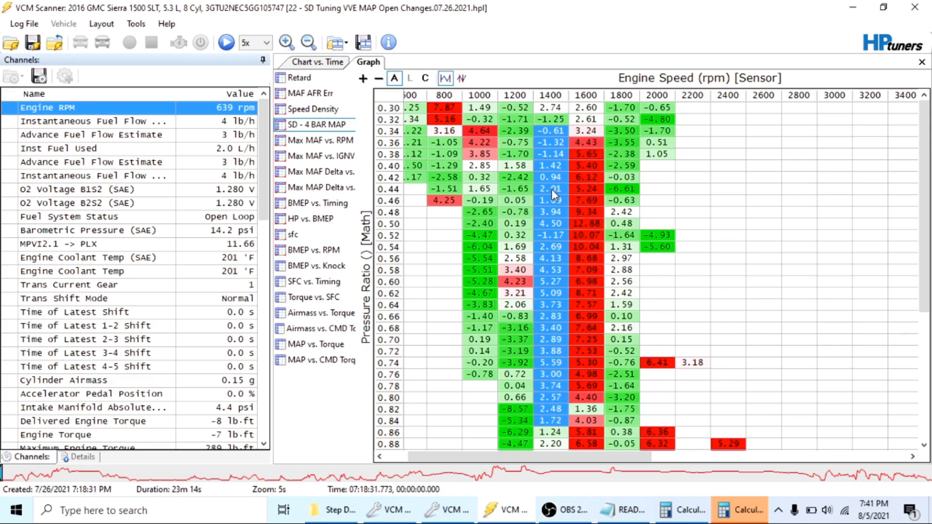
drag(630, 132, 626, 402)
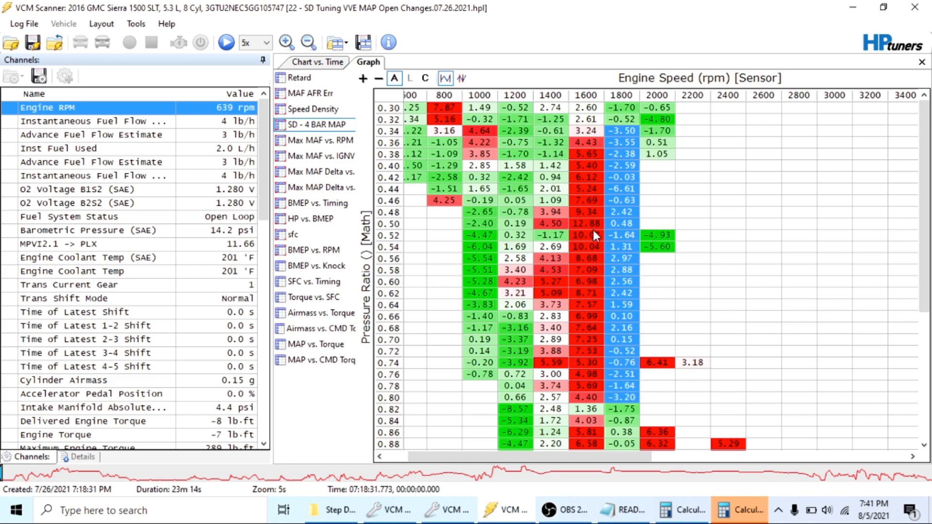
drag(580, 119, 585, 331)
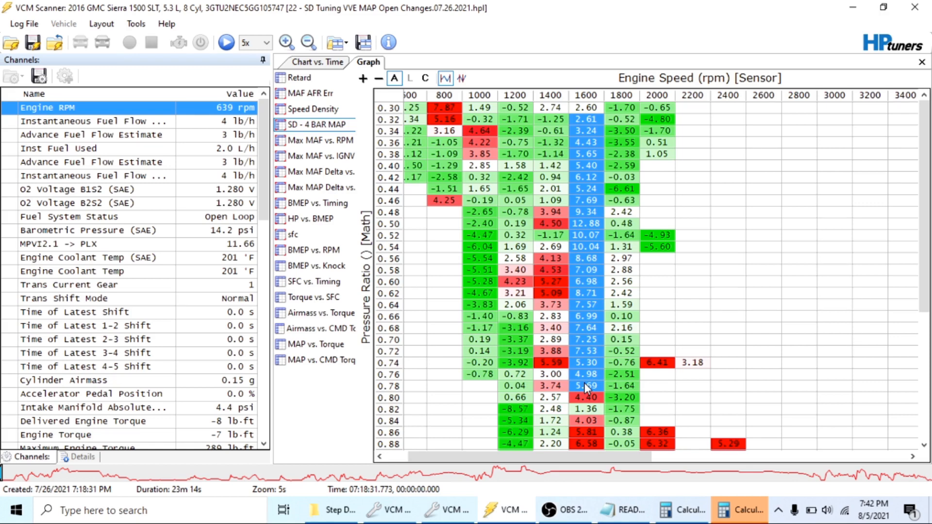
Highlight the SD graph's 1200 to 1800 rpm cells from pressure ratio 0.76 to 0.88
click(685, 345)
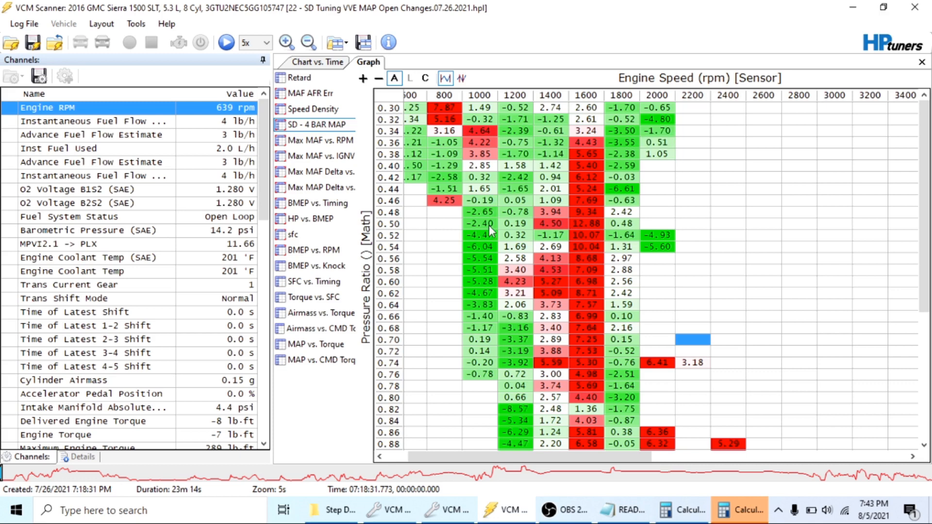
click(520, 237)
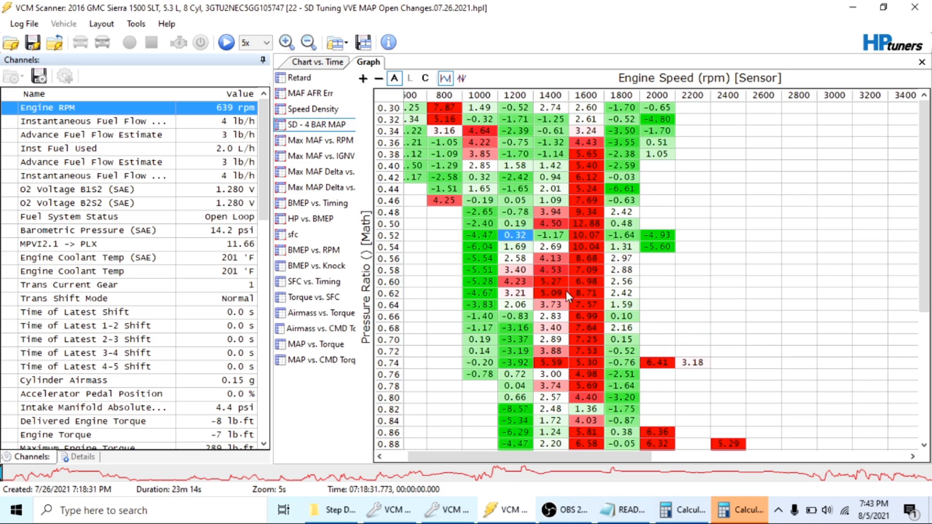
drag(514, 375, 627, 449)
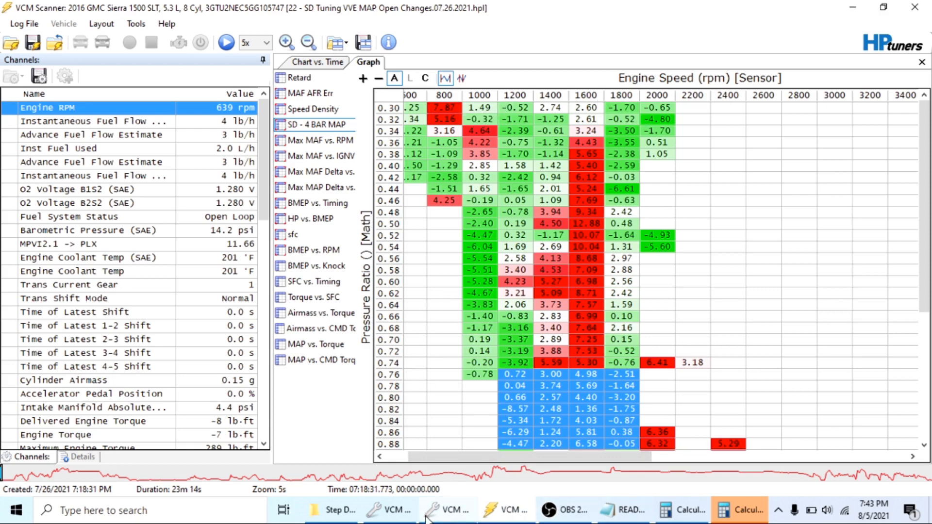
Return to the first VCM Editor's VVE table and highlight the 1,200 to 2,000 rpm cells from pressure ratio 0.76 to 1.24
click(475, 509)
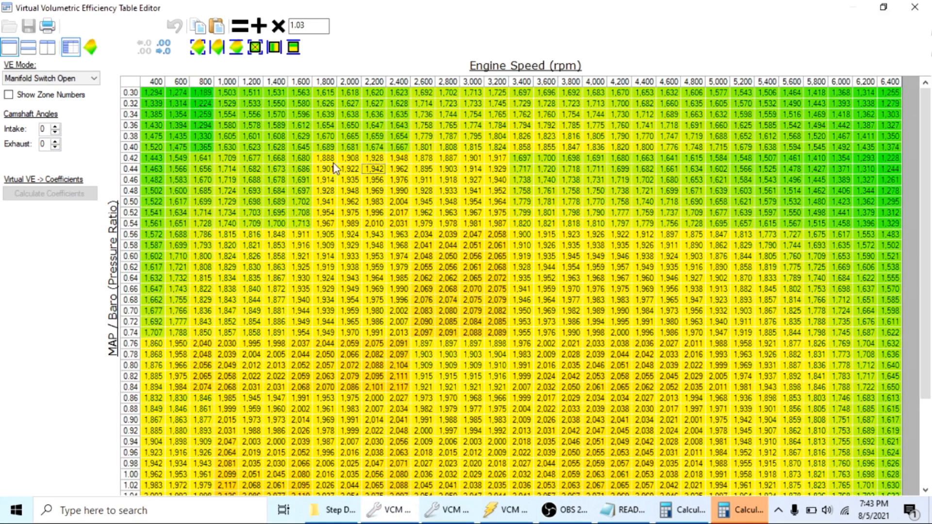
click(257, 80)
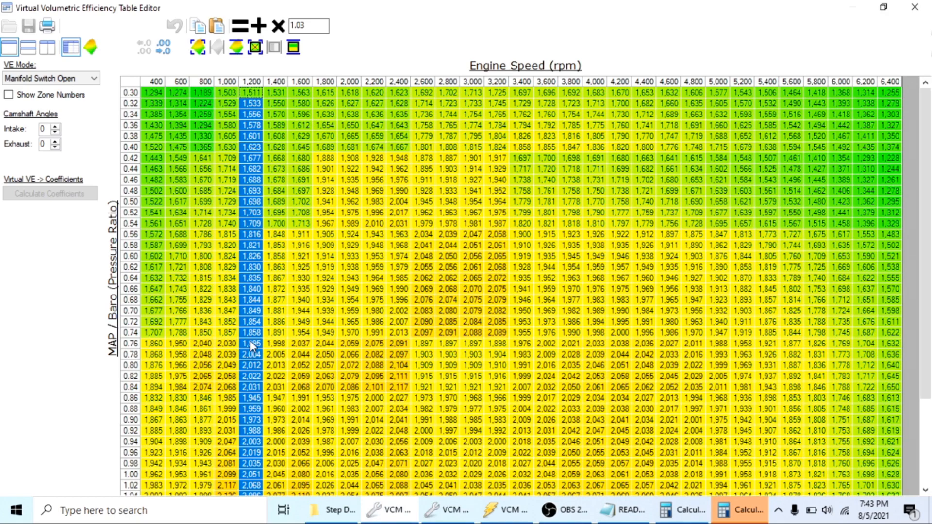
drag(250, 341, 340, 503)
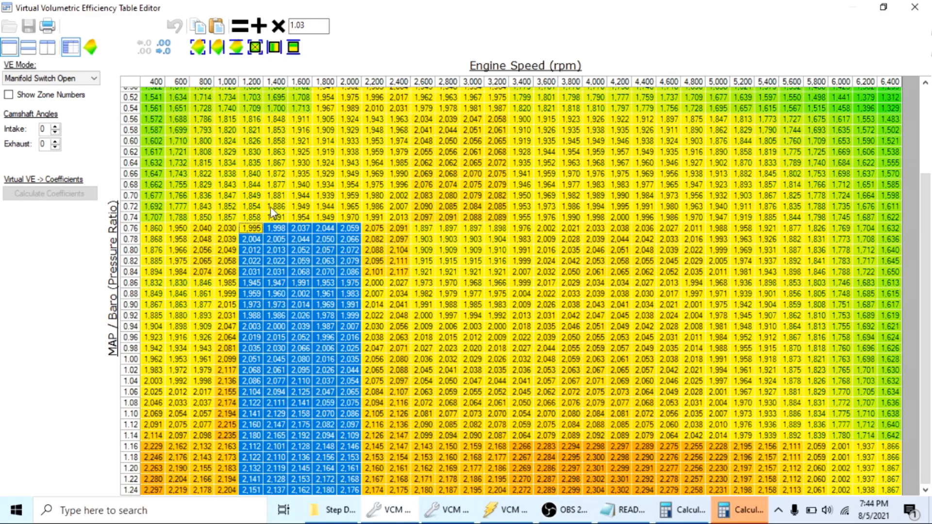
click(217, 208)
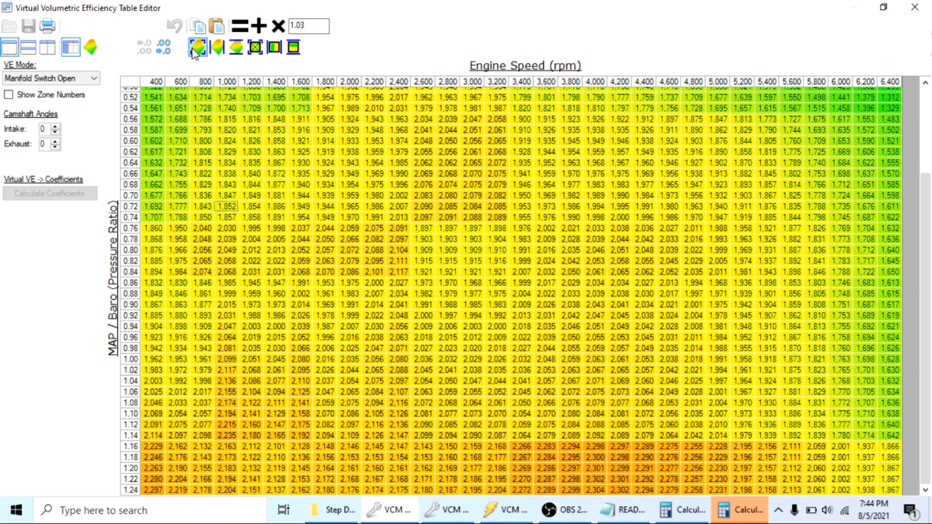
Show the VVE table side by side with its 3D surface, giving each about half of the editor
click(90, 47)
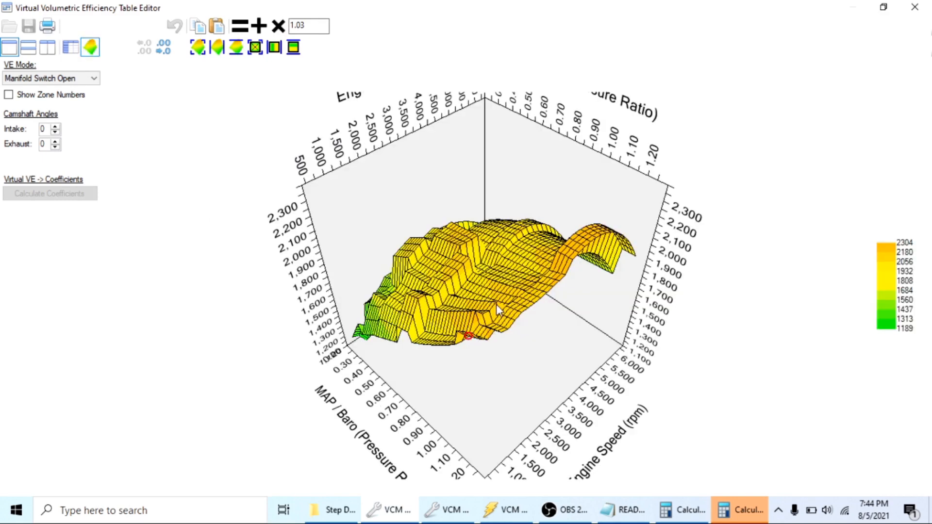
click(496, 303)
click(59, 46)
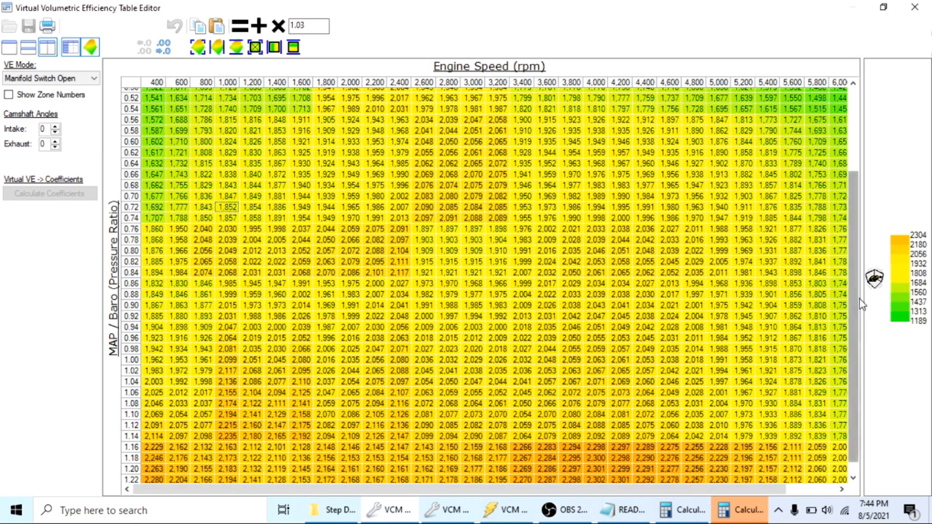
drag(862, 291, 541, 282)
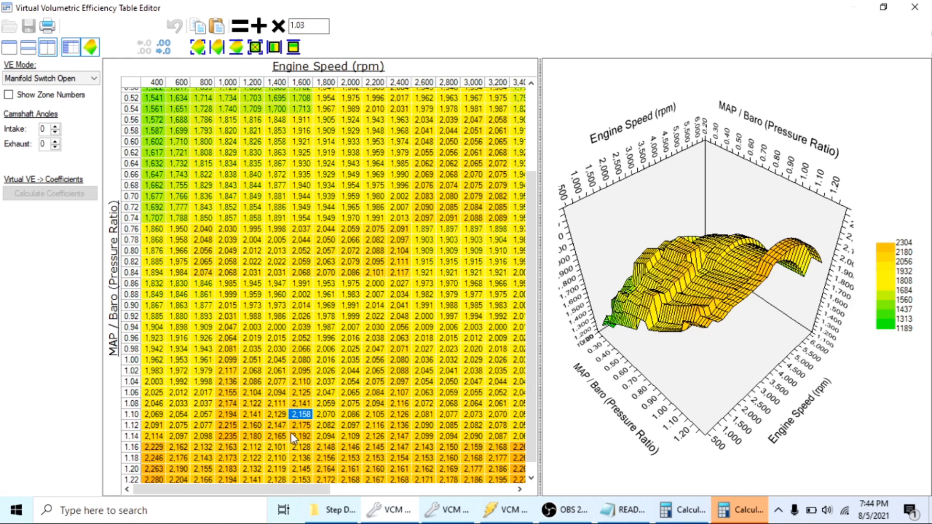
Highlight the VVE cells at 1,400 to 1,800 rpm from 1.10 to 1.18, and the 2,400 rpm column above and below 0.86
drag(279, 418, 337, 454)
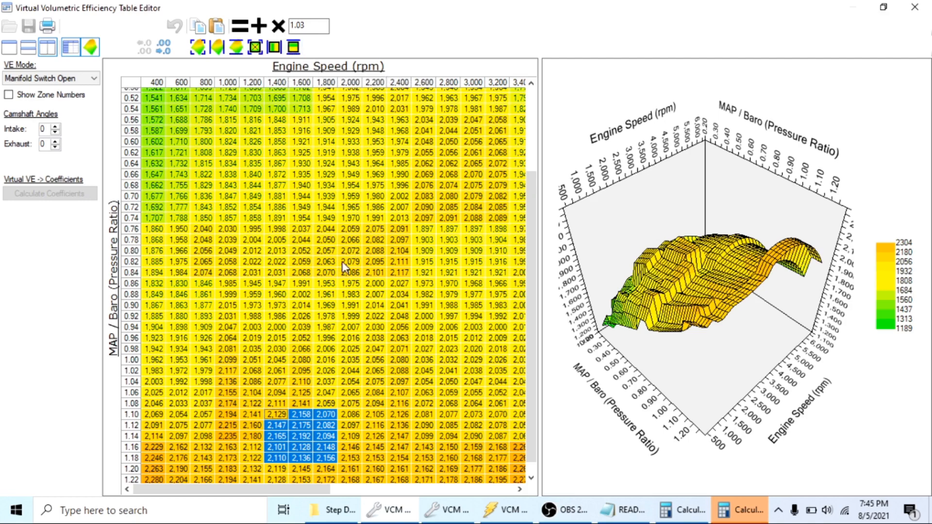
click(379, 308)
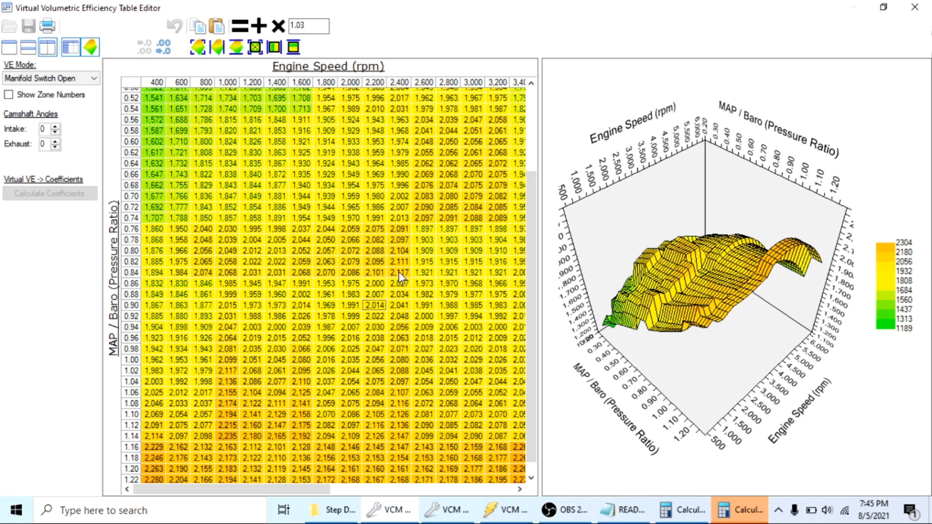
drag(400, 272, 397, 93)
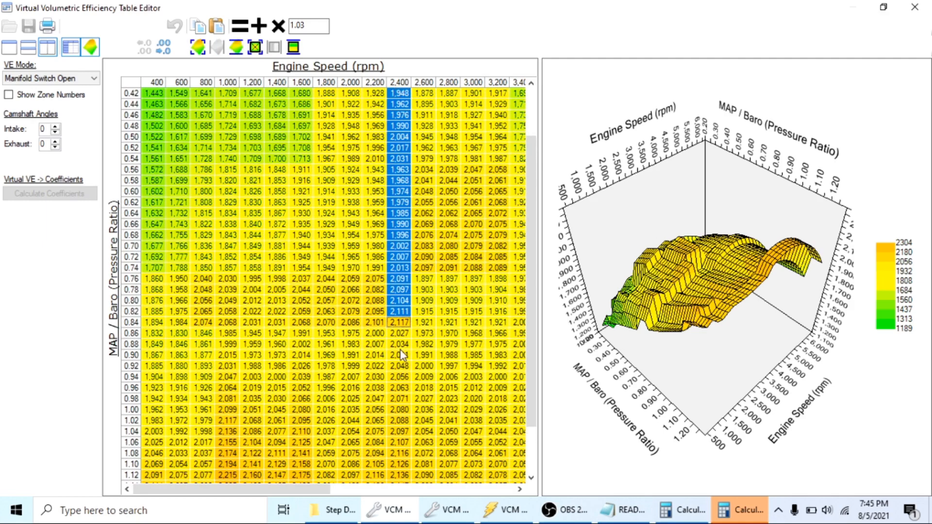
drag(400, 345, 404, 432)
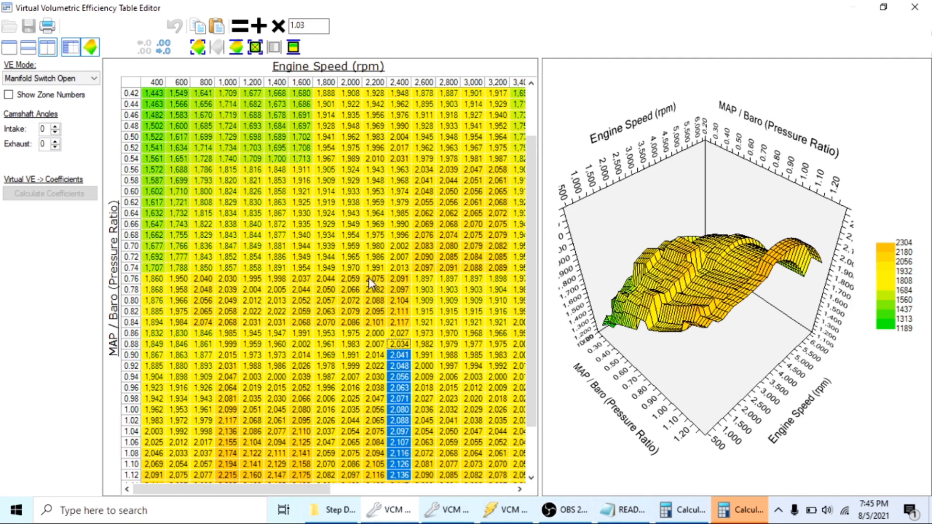
drag(368, 279, 372, 320)
drag(398, 281, 405, 311)
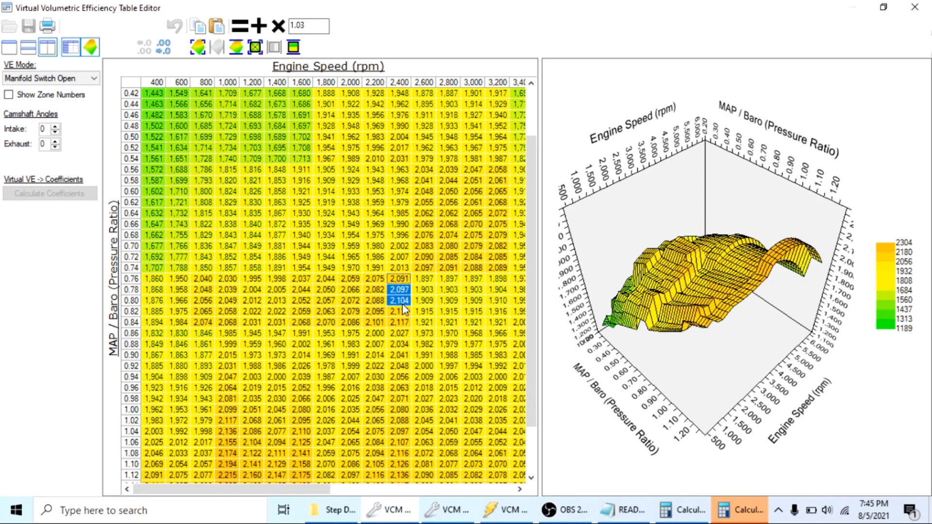
click(394, 257)
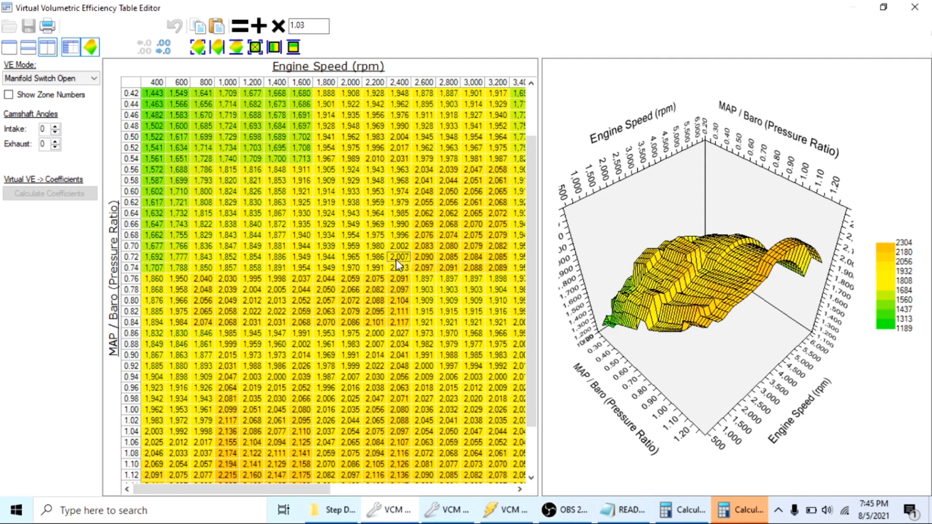
click(398, 356)
Highlight the 2,200 to 3,000 rpm block from 0.72 to 0.88, and compare the 2,000, 2,200 and 2,400 rpm columns across pressure ratios
drag(375, 256, 460, 310)
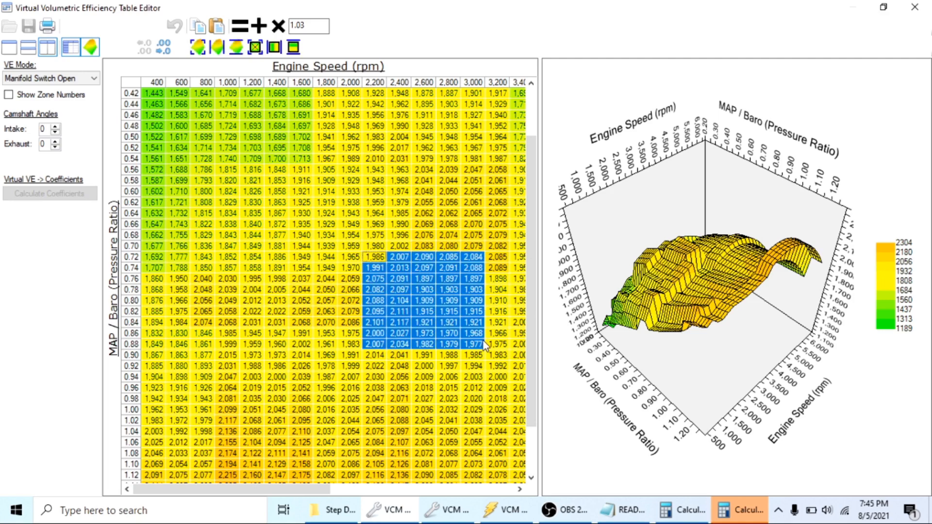
click(450, 377)
drag(399, 246, 401, 355)
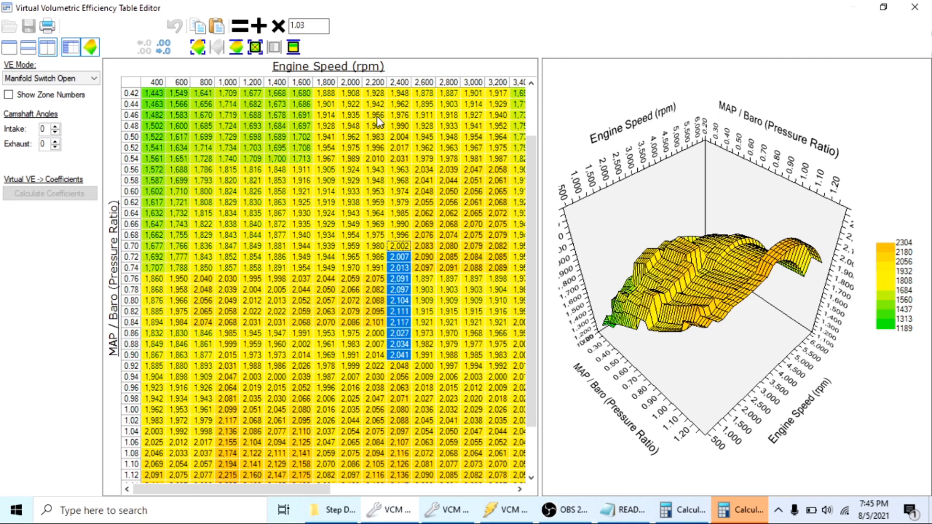
drag(354, 109, 346, 344)
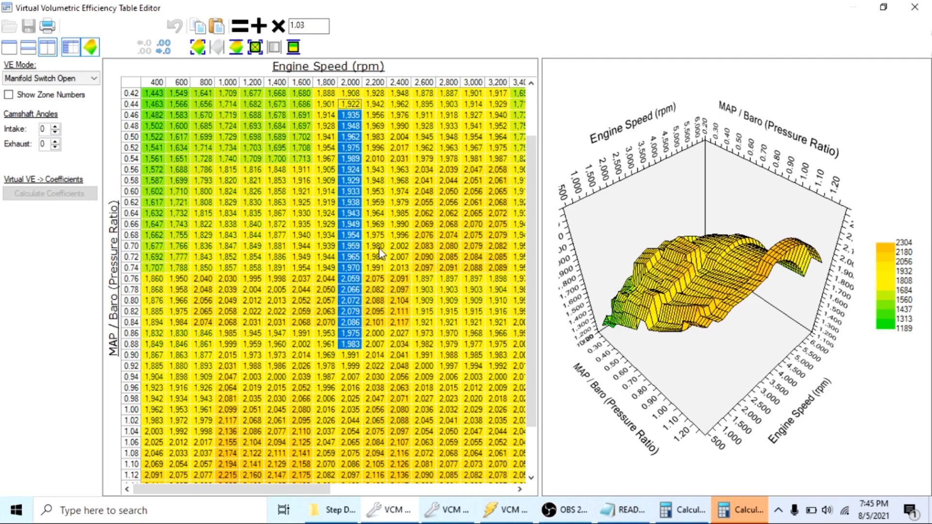
drag(395, 115, 401, 344)
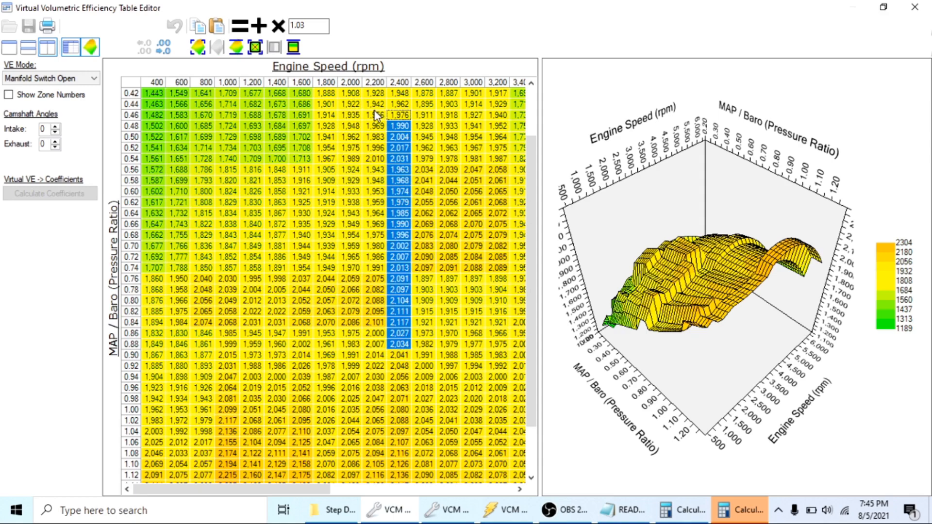
drag(374, 114, 376, 421)
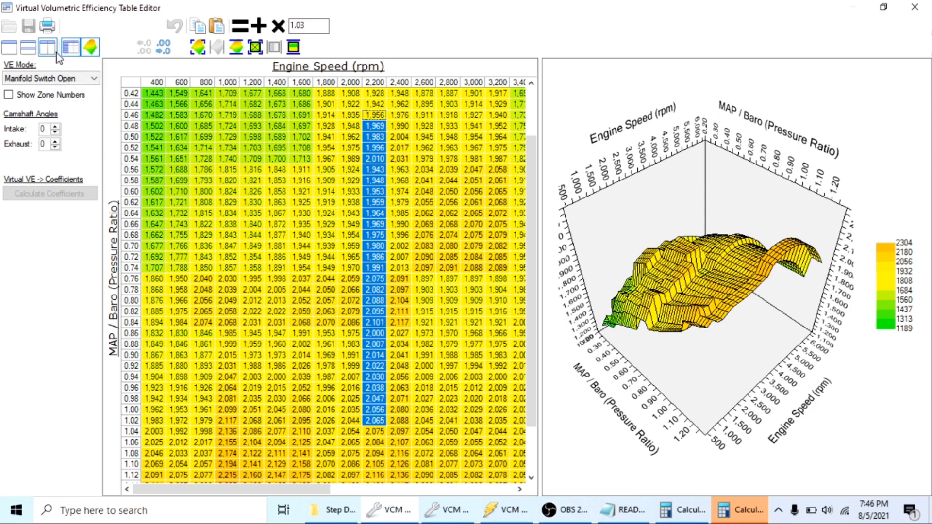
Show the VVE table on its own, without the 3D surface, from its lowest pressure ratio rows
click(12, 49)
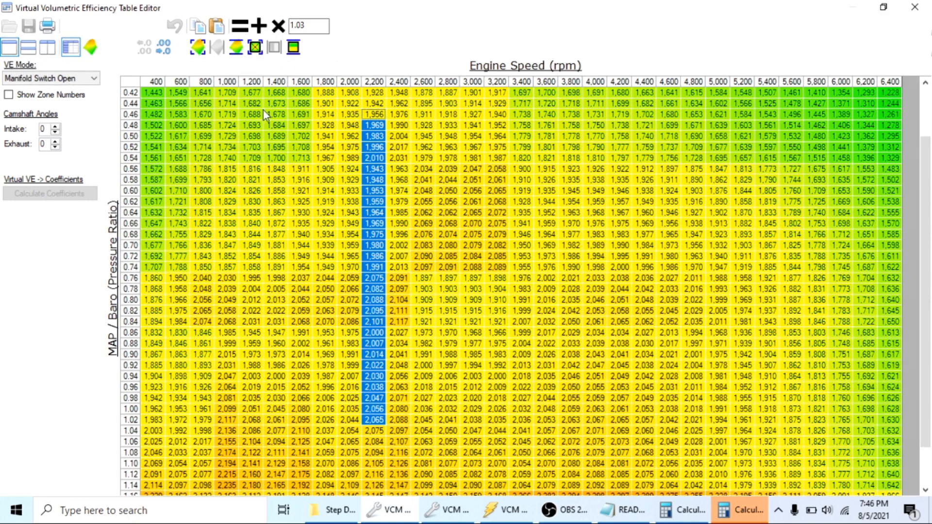
click(332, 174)
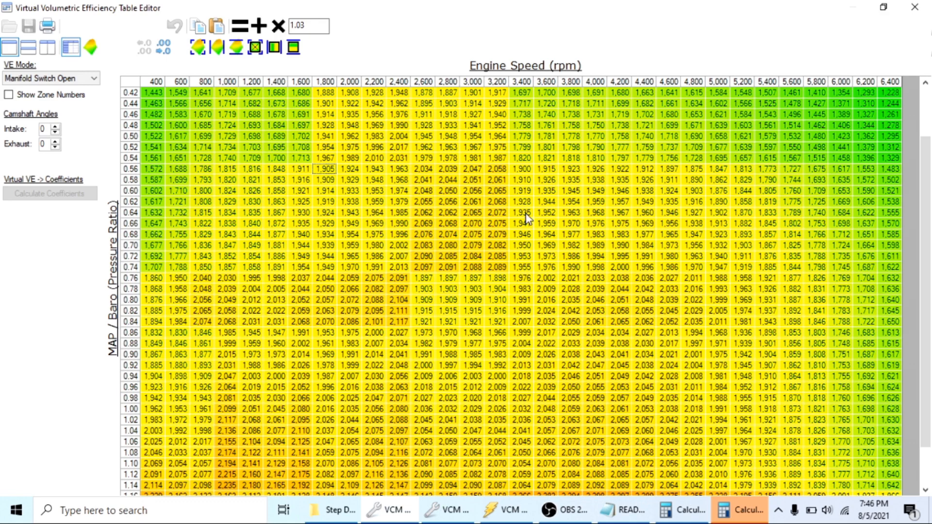
scroll(286, 129, up, 2)
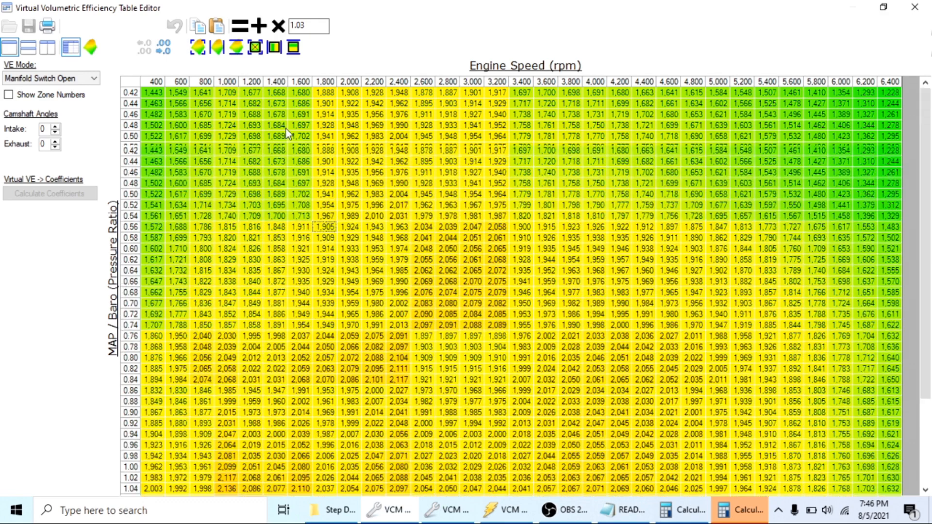
Review the Paste Special options for the whole VVE table, and highlight the 1,400 to 2,400 rpm columns
click(130, 85)
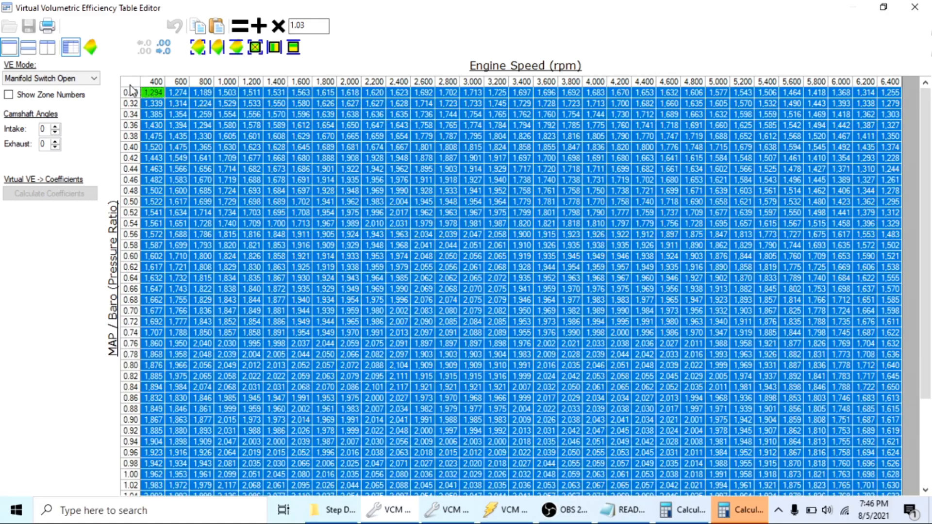
right_click(127, 79)
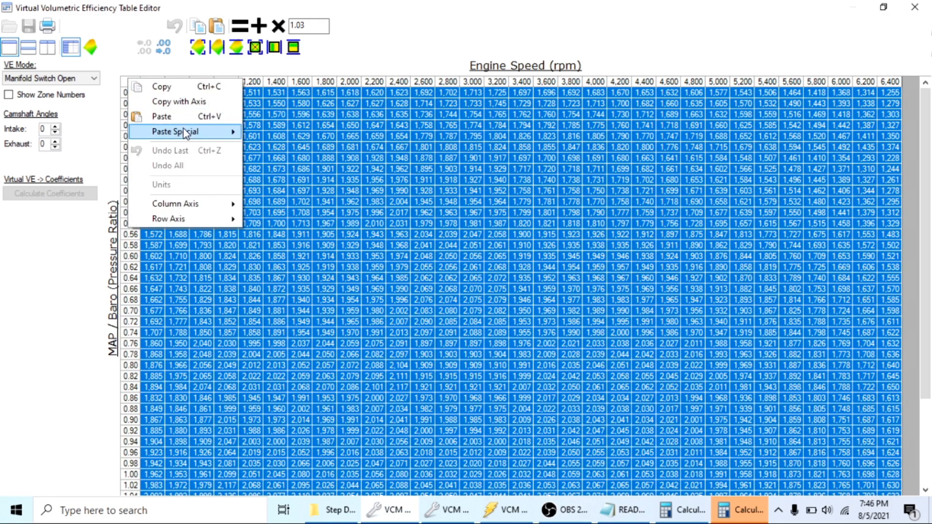
mouse_move(197, 133)
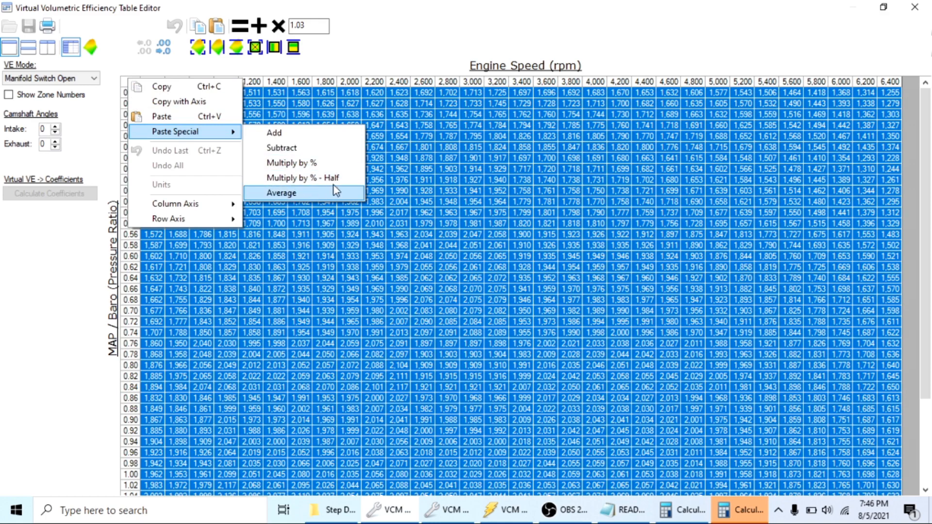
click(335, 253)
click(335, 252)
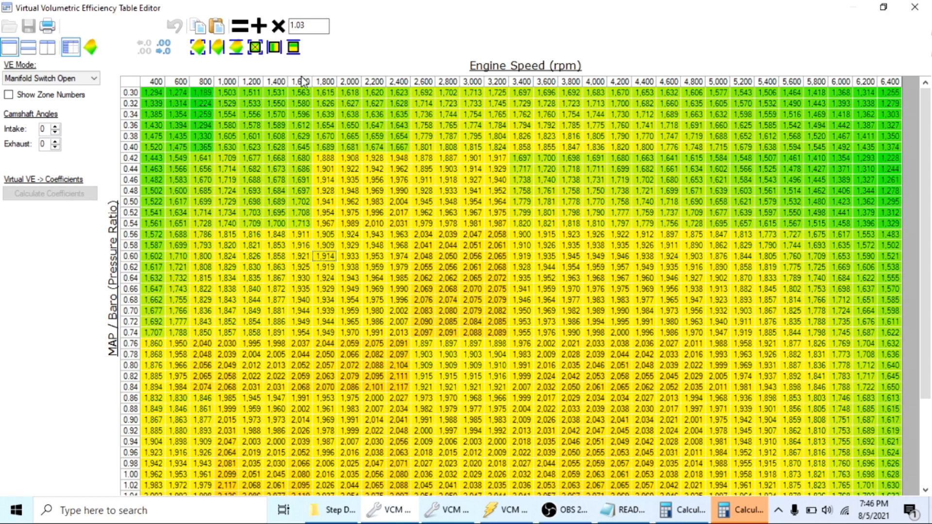
drag(277, 80, 391, 92)
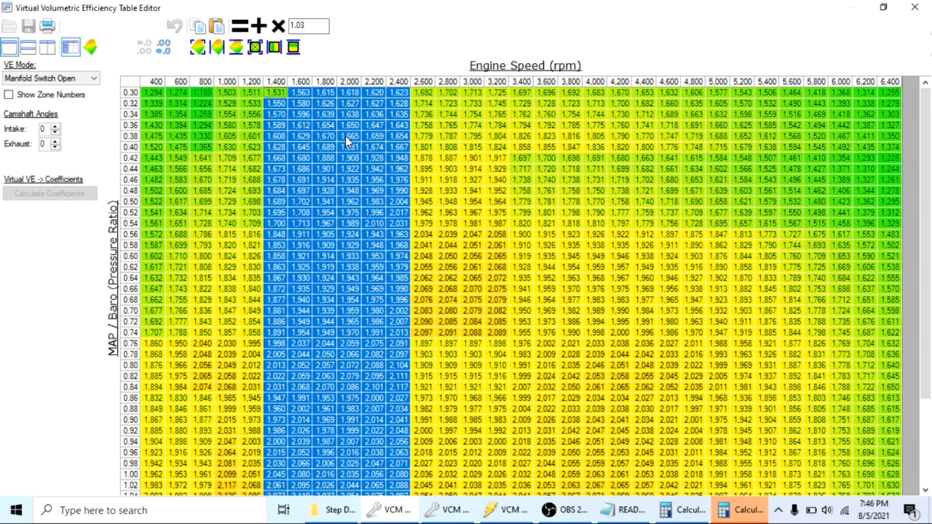
click(348, 255)
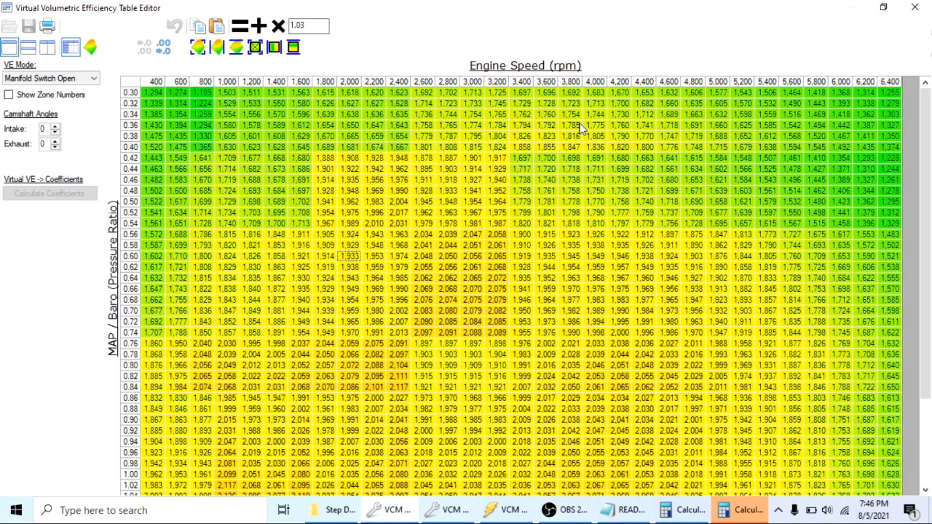
Close the Virtual Volumetric Efficiency table editor and both open Calculator windows
click(882, 9)
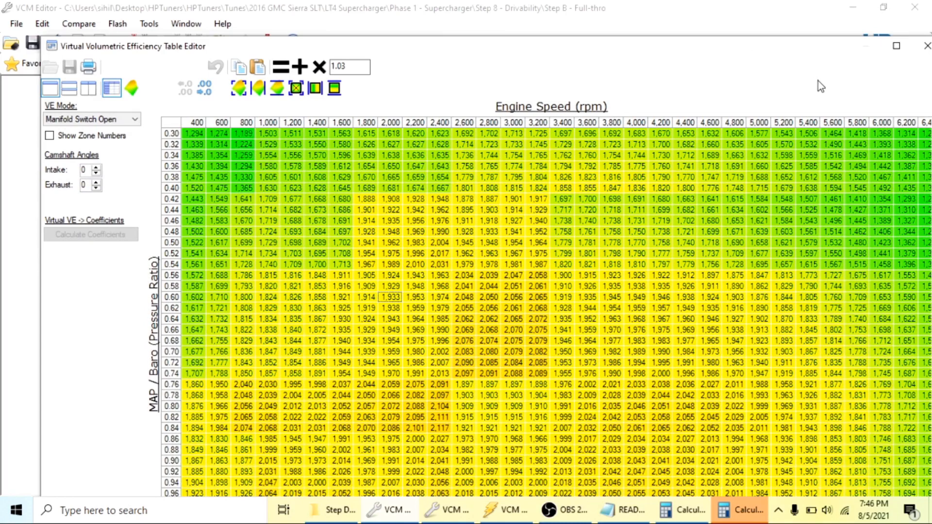
drag(784, 43, 710, 38)
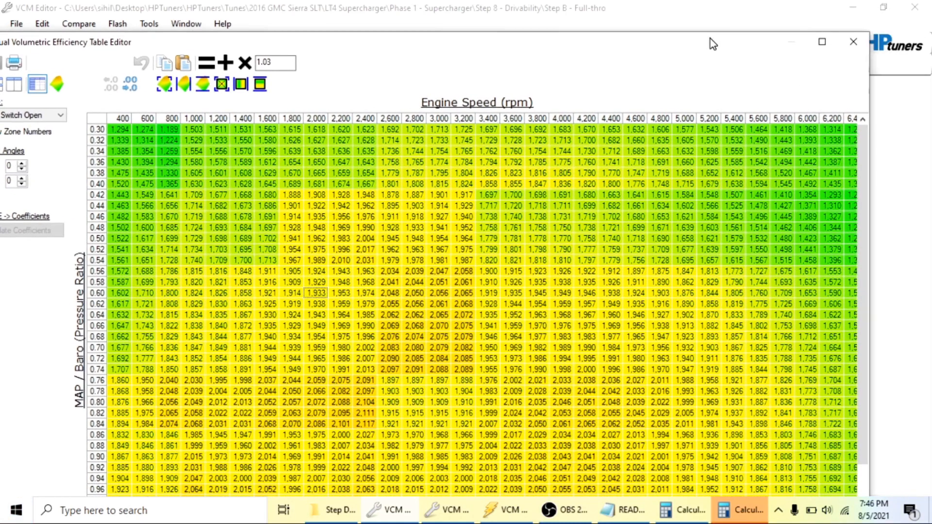
click(856, 39)
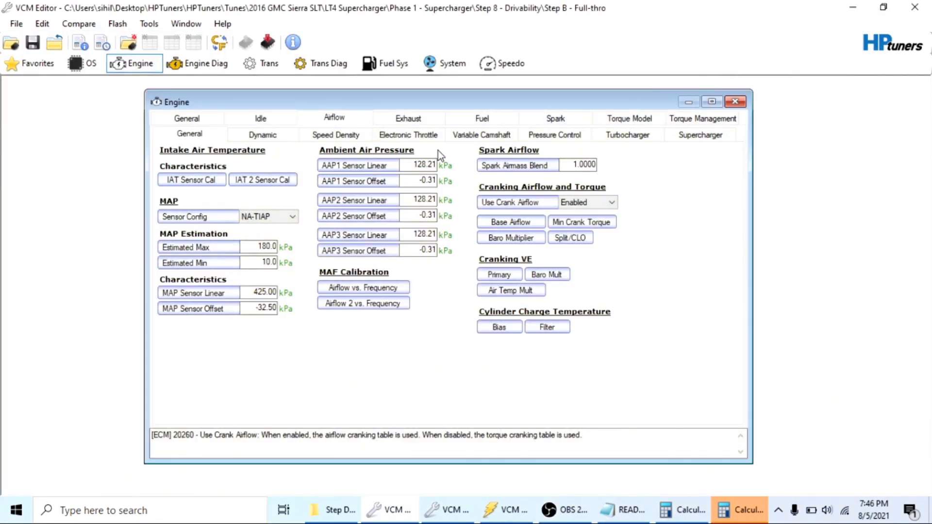
click(720, 519)
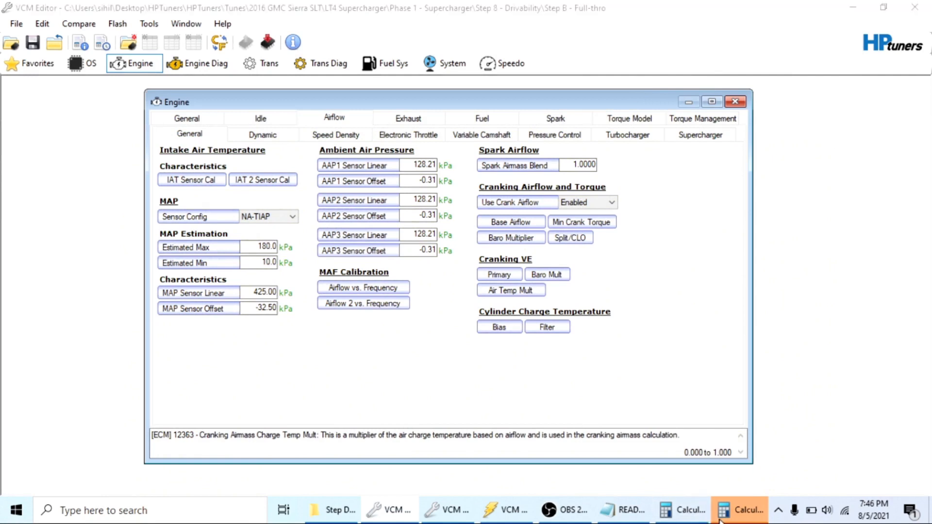
click(874, 77)
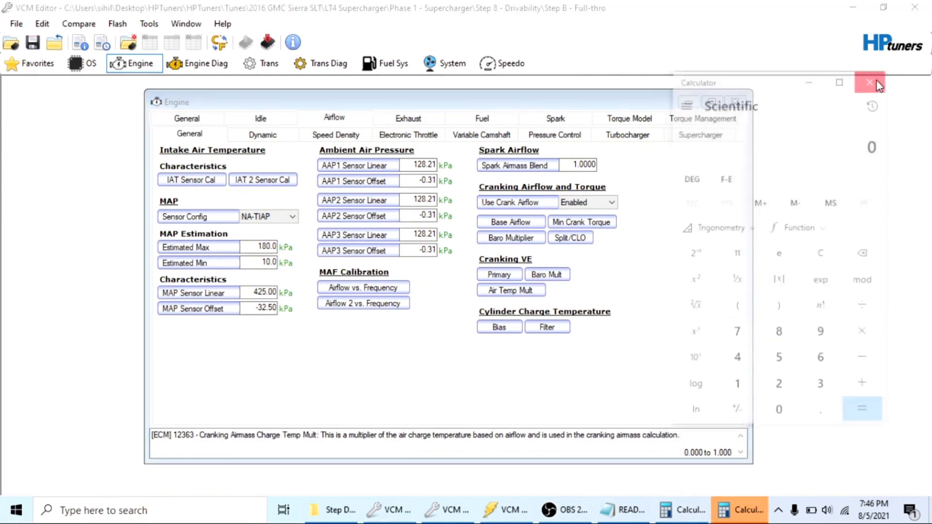
click(746, 515)
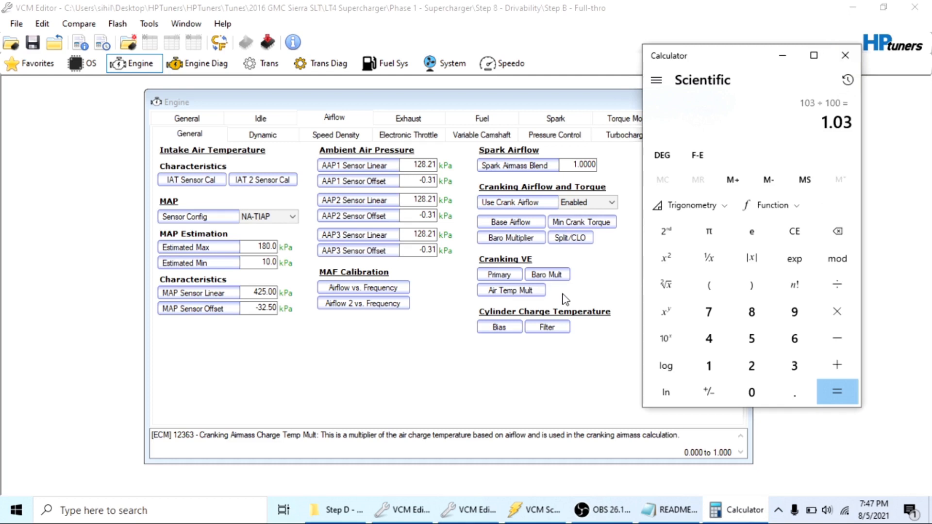
click(864, 78)
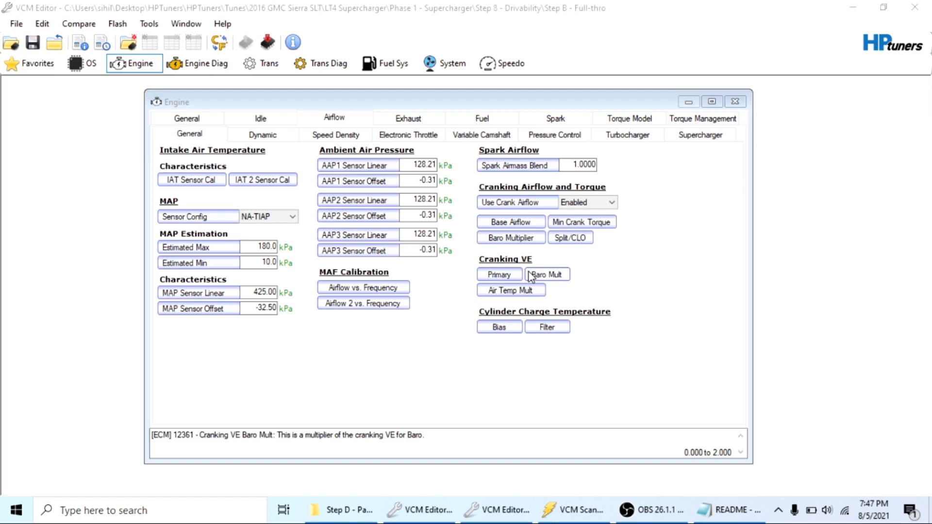
Switch to VCM Scanner, review the SD graph and the time chart, and close the 22 - SD Tuning VVE MAP Open Changes log
click(559, 512)
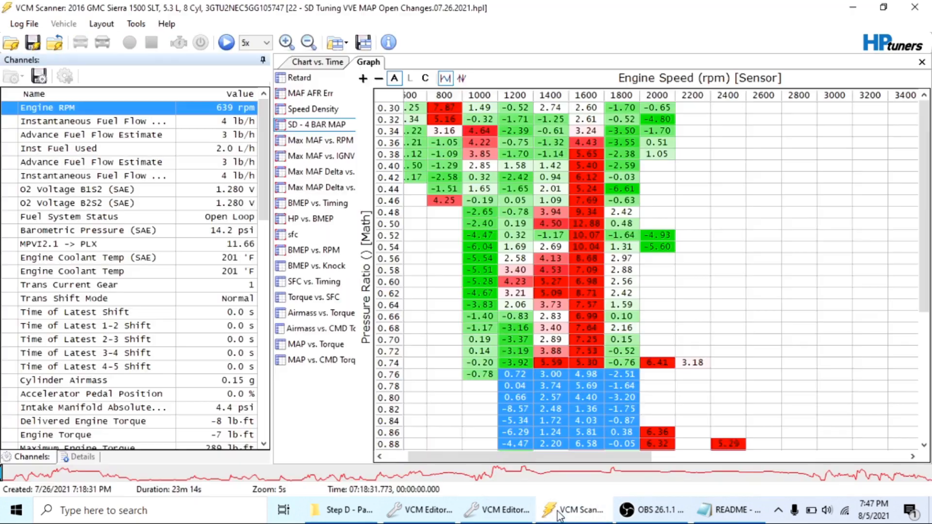
click(673, 309)
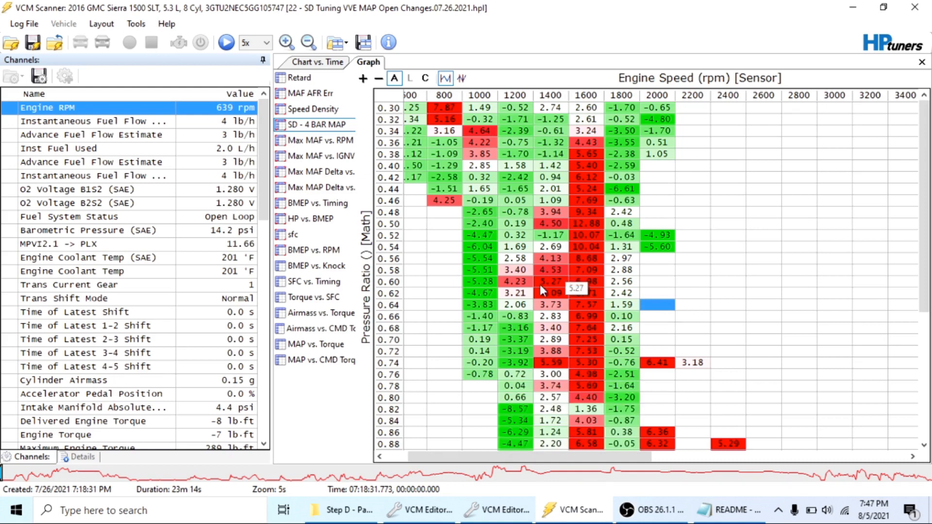
click(303, 62)
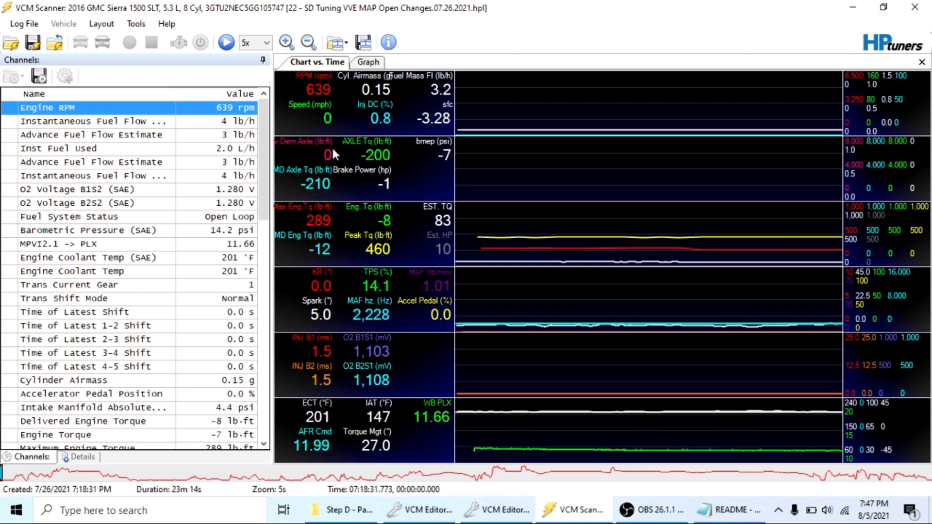
click(55, 42)
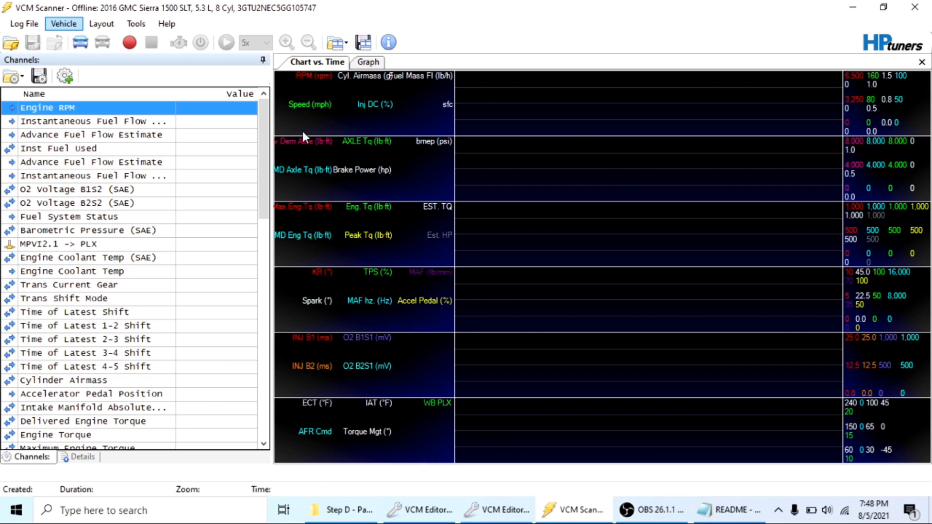
Close the README notes in Notepad and bring up the Step D - Part-throttle (Steady-state) folder
click(731, 511)
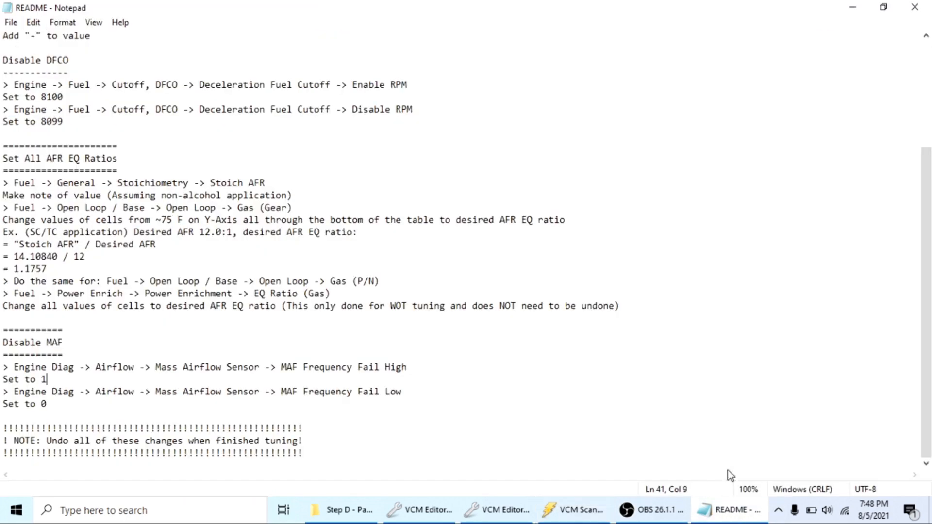
click(916, 7)
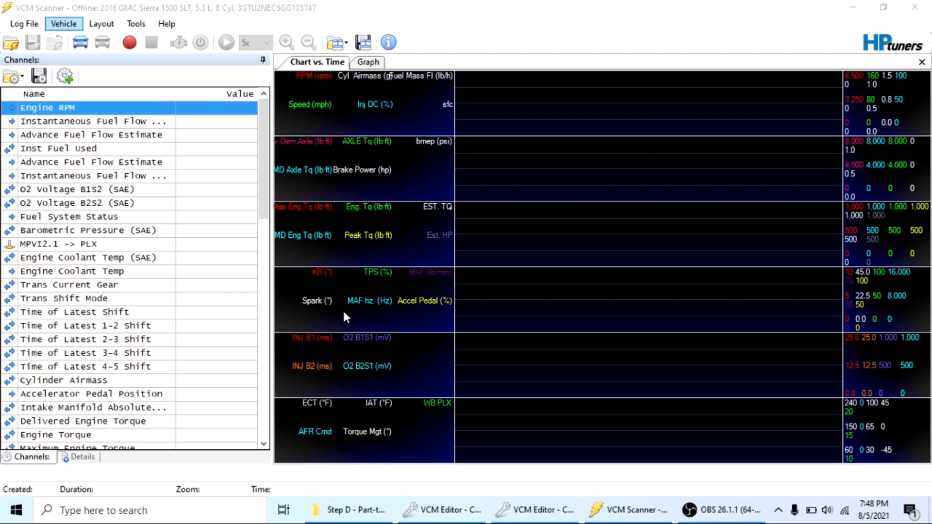
click(356, 509)
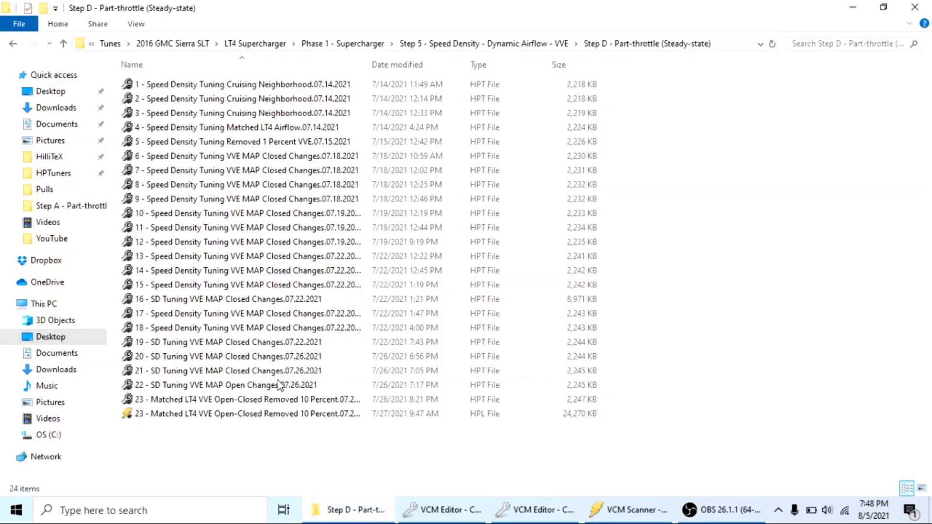